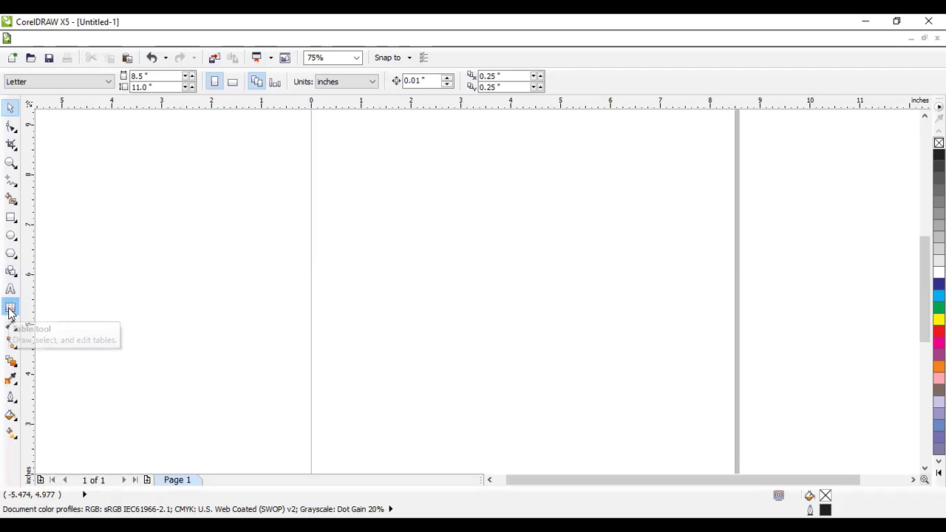
Draw a table with 6 rows and 5 columns, about 7.9 by 2.9 inches, and move it lower on the page.
click(10, 311)
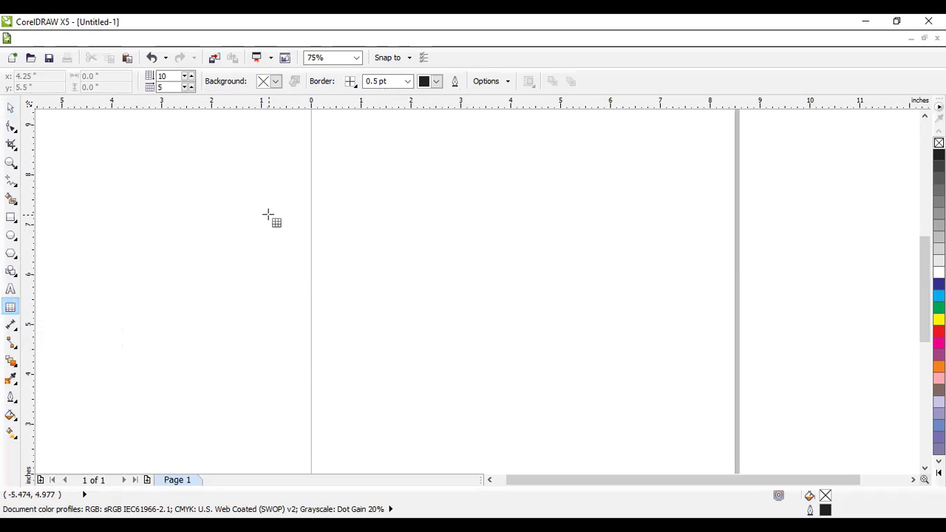
click(167, 77)
key(BackSpace)
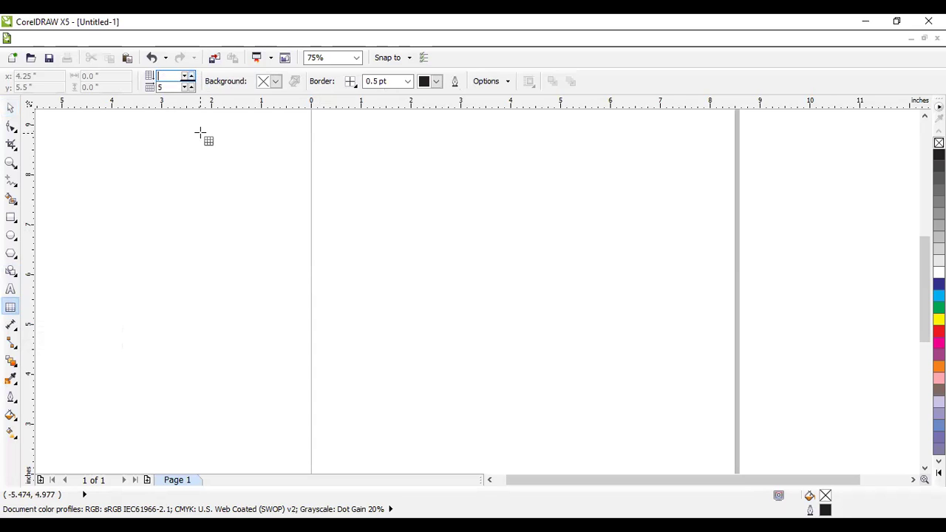
text(6)
click(172, 88)
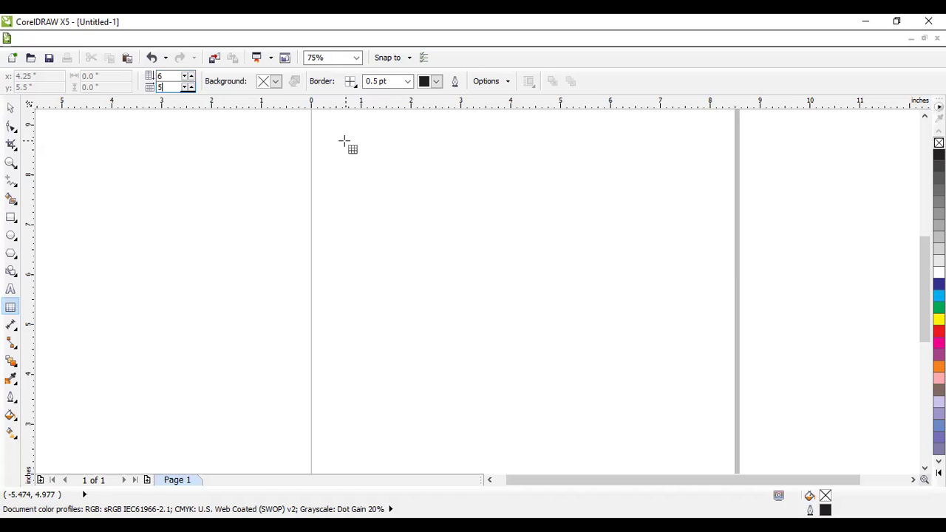
drag(333, 148, 729, 292)
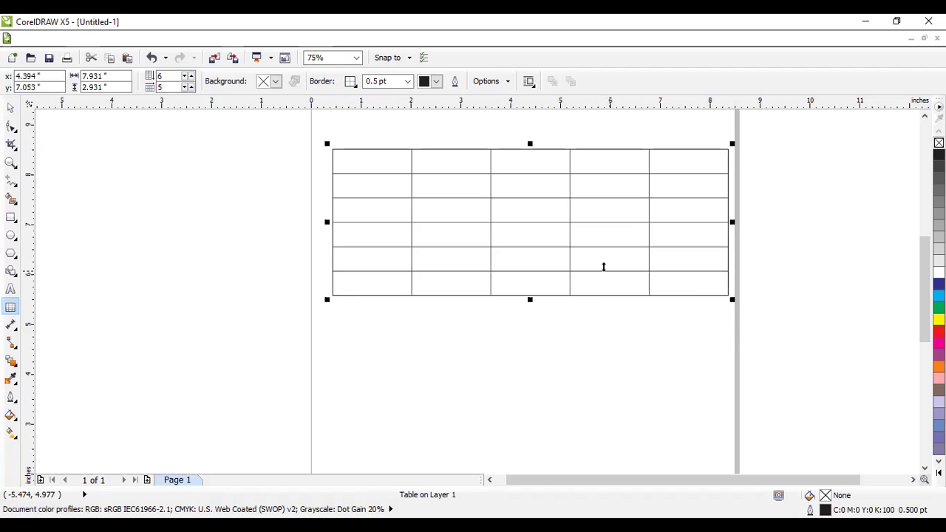
click(10, 111)
drag(380, 182, 376, 215)
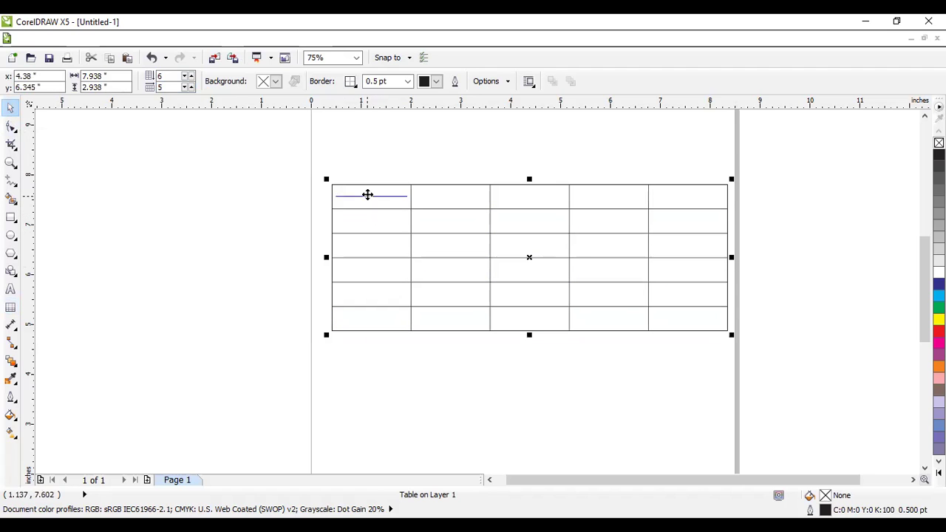
Enter the headings Roll No and Student Name in the first two cells of the table's top row.
scroll(537, 253, up, 2)
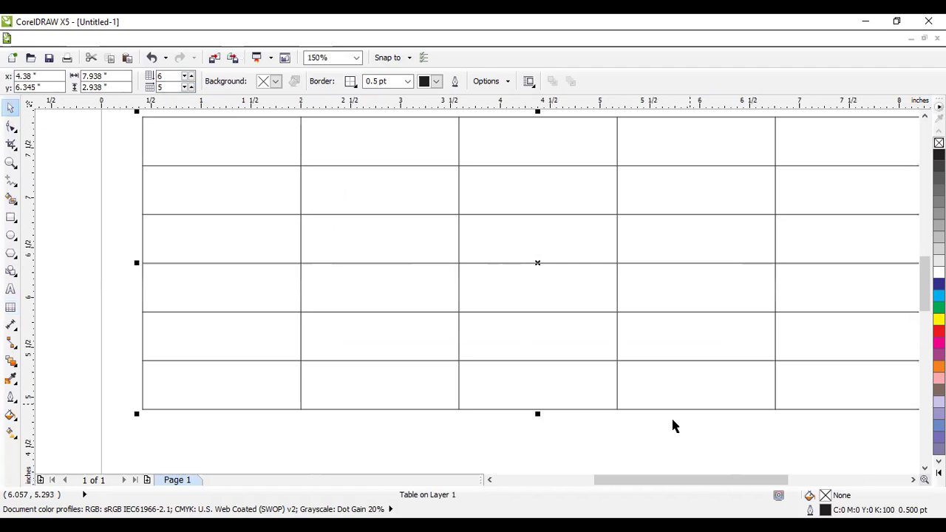
click(914, 480)
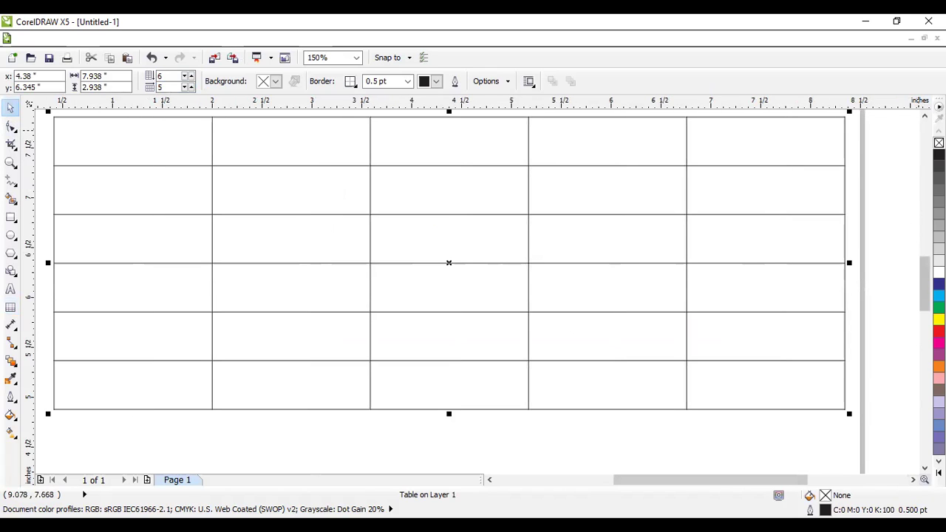
double_click(106, 143)
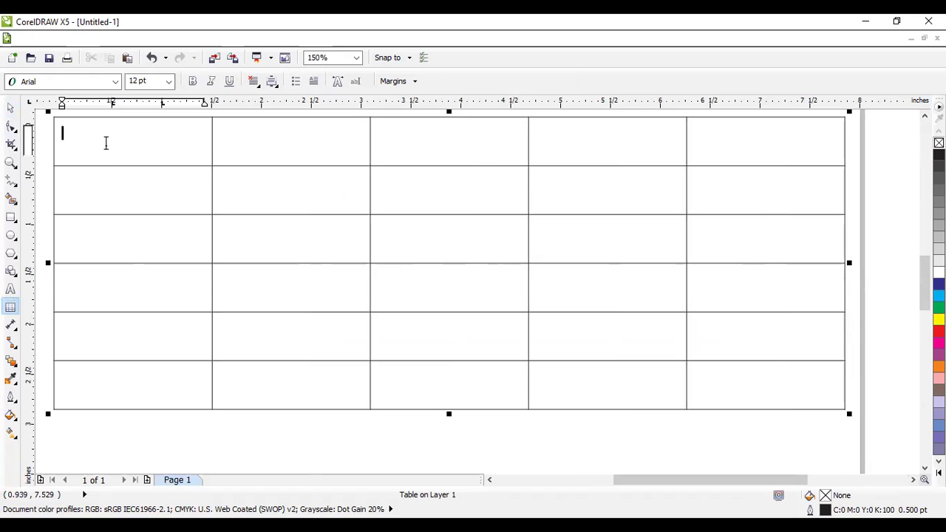
text(Roll No)
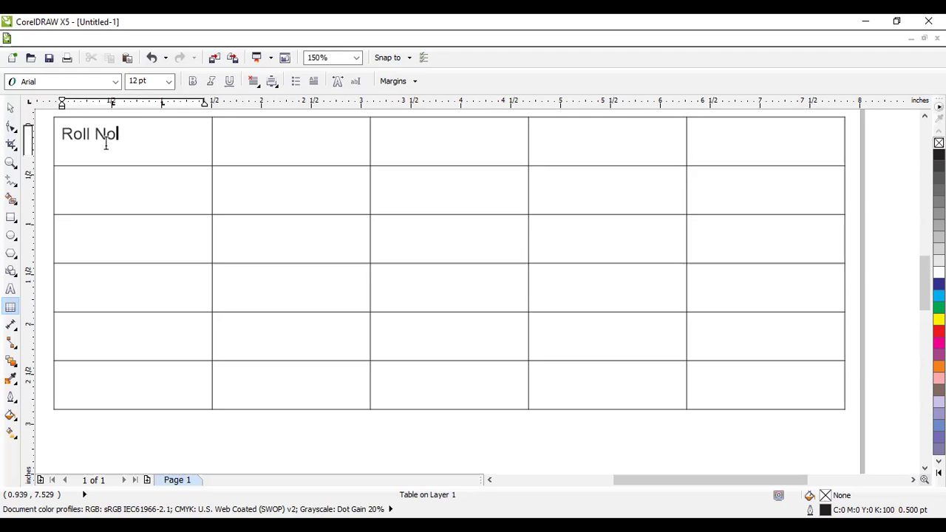
key(Tab)
text(Stude)
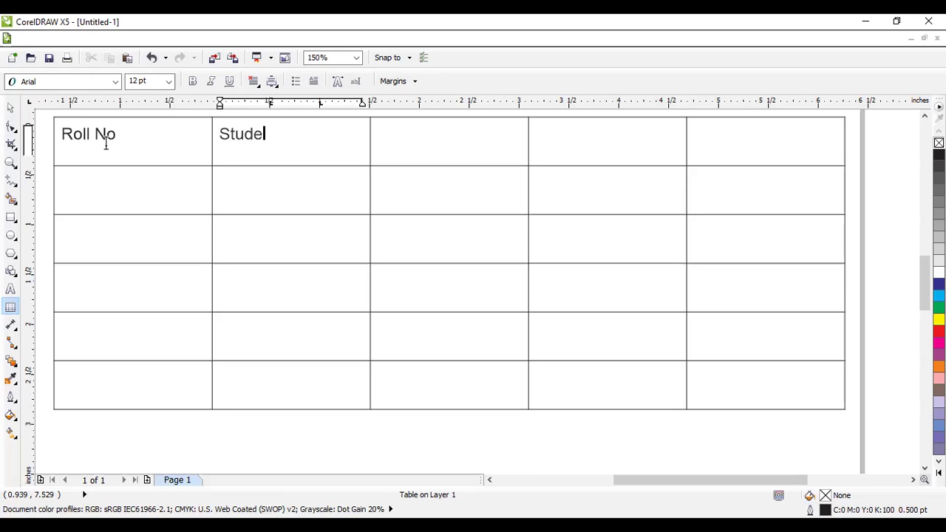
text(nt Name)
key(Tab)
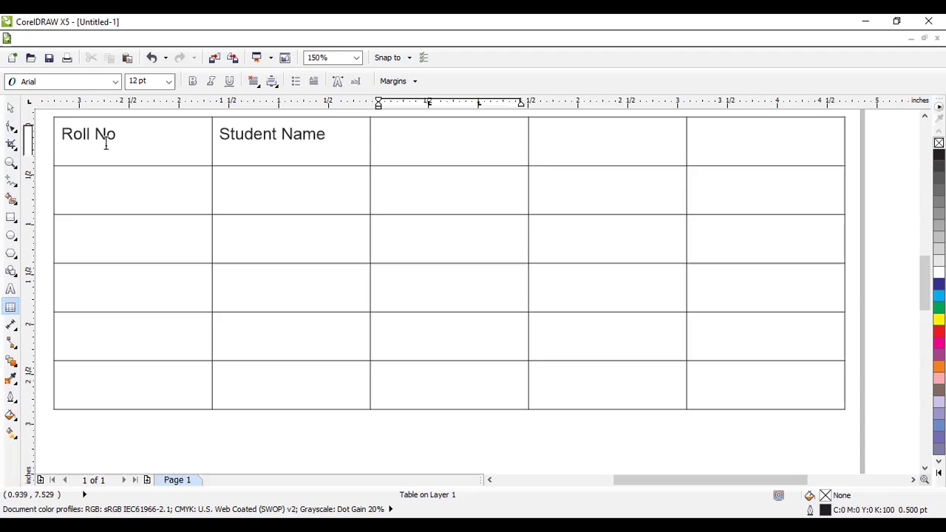
Enter the headings Class, Result and Session in the remaining three cells of the top row.
text(Class)
key(Tab)
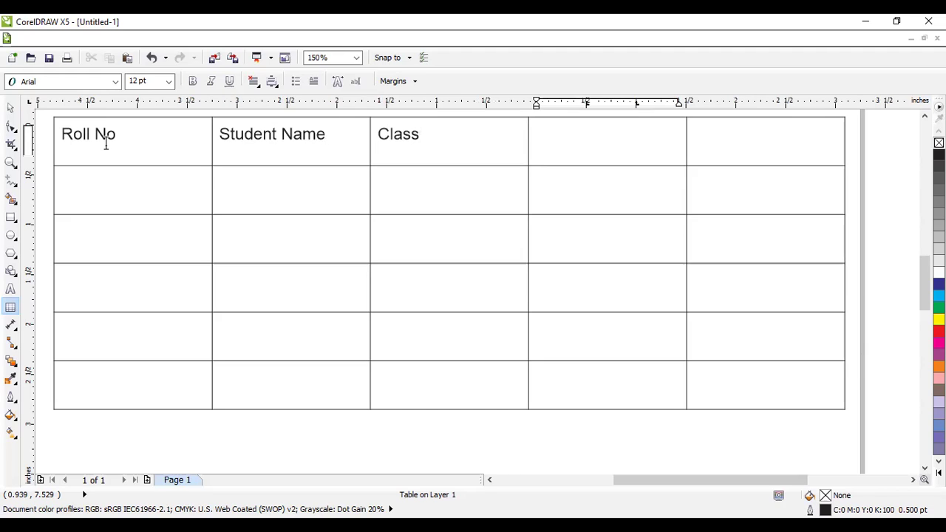
text(Ress)
key(BackSpace)
text(ult)
key(Tab)
text(Session)
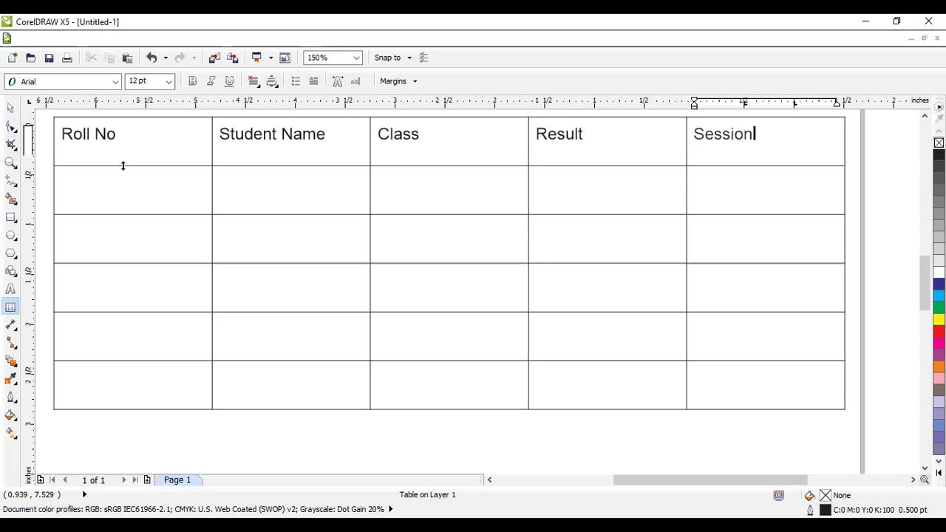
Try right and left alignment on the Session heading, and settle on horizontal centering.
click(254, 81)
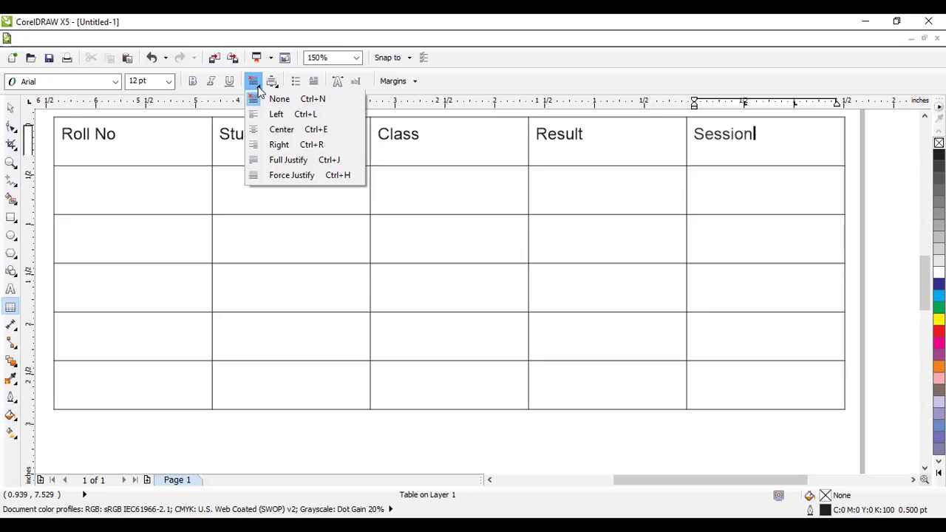
click(271, 82)
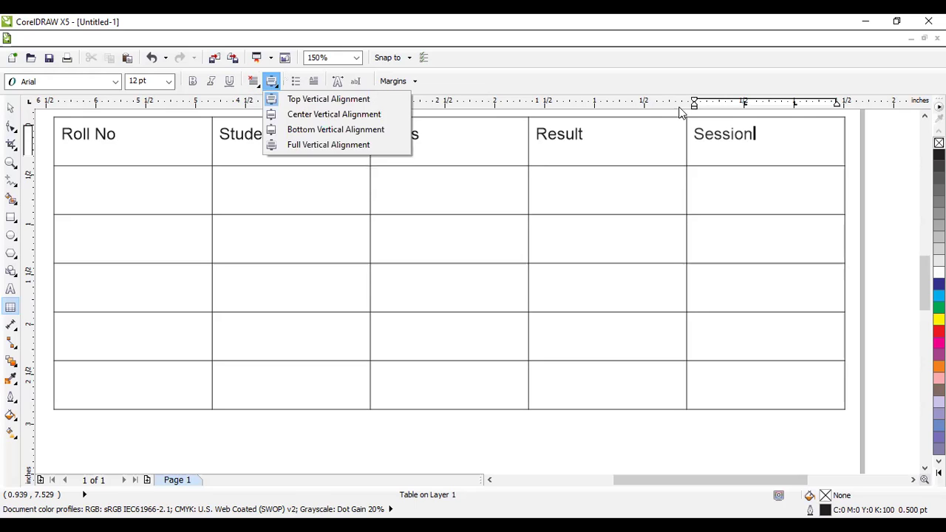
click(755, 132)
key(ctrl+r)
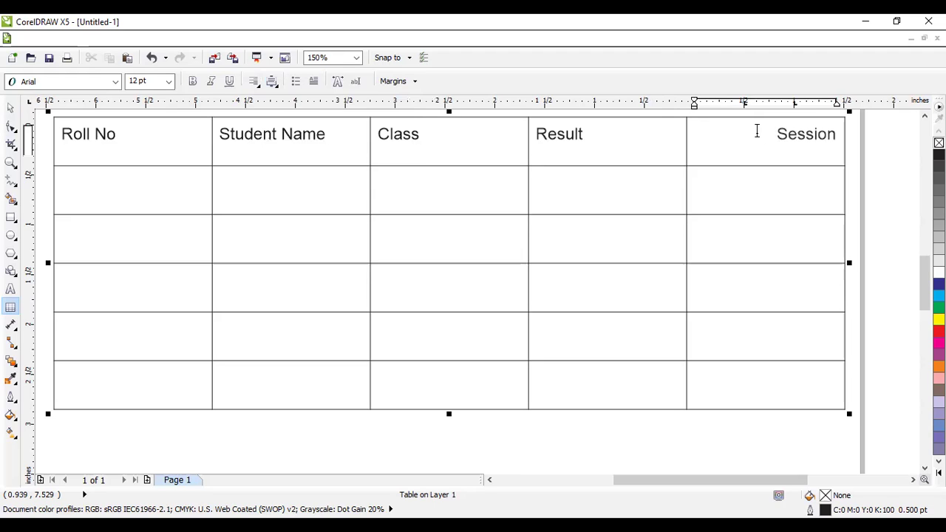
key(ctrl+l)
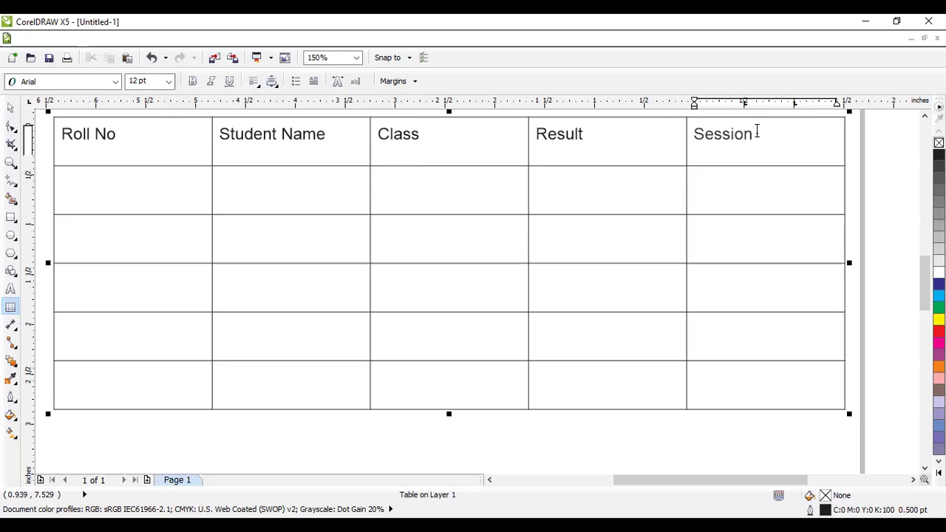
key(ctrl+e)
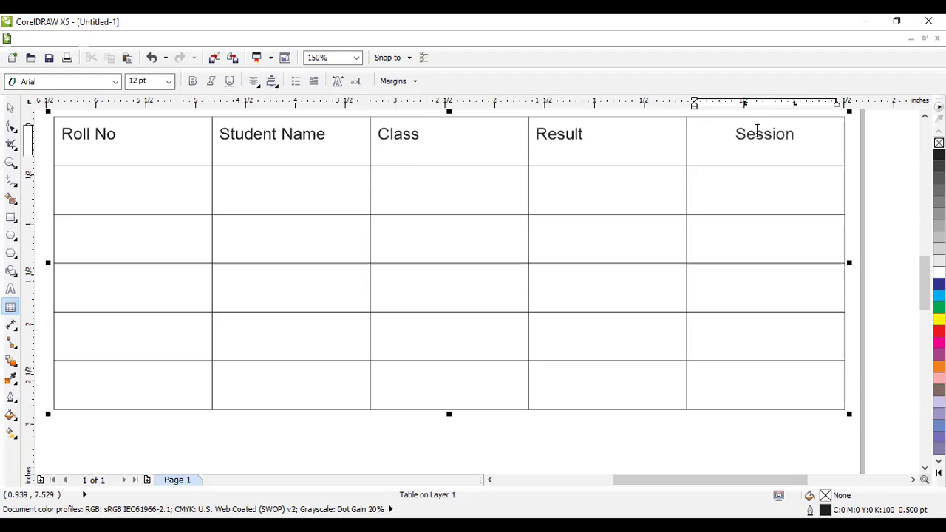
Center the Result, Class, Student Name and Roll No headings horizontally in their cells.
click(611, 140)
drag(612, 140, 542, 121)
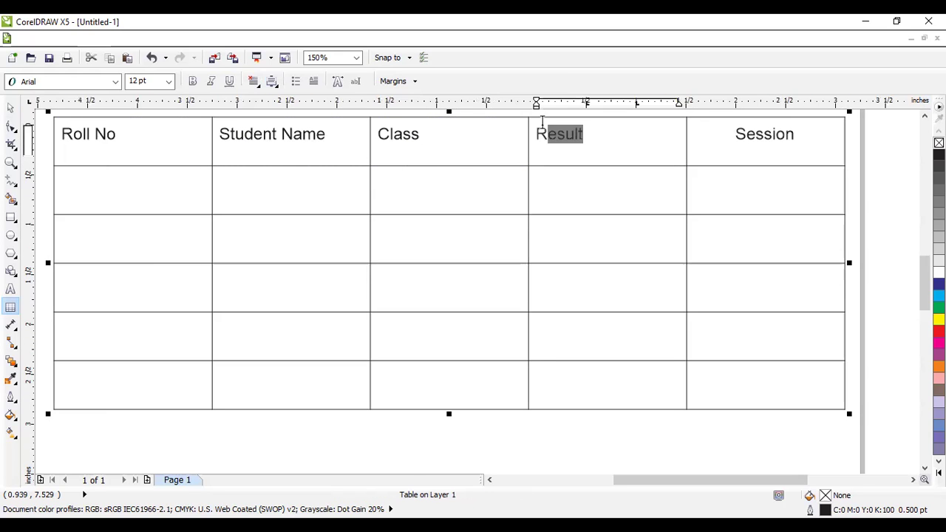
click(569, 127)
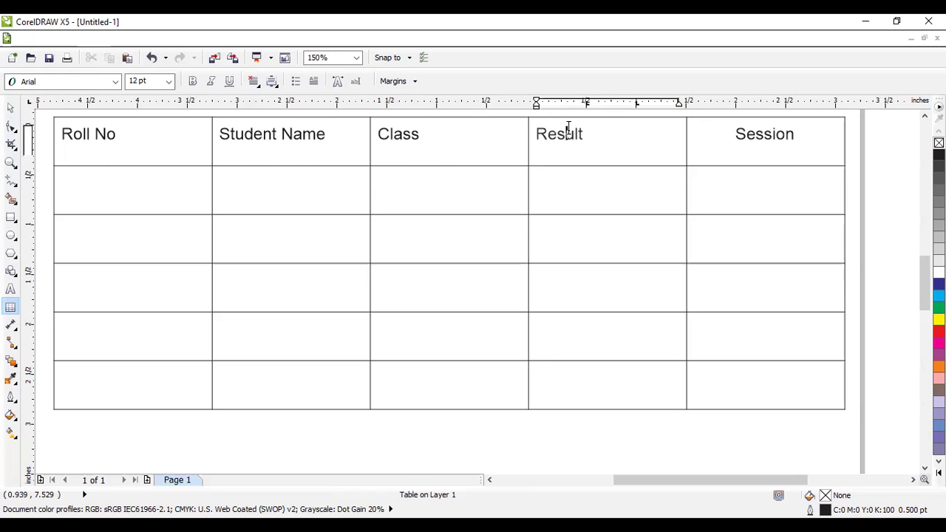
key(ctrl+e)
click(470, 140)
key(ctrl+e)
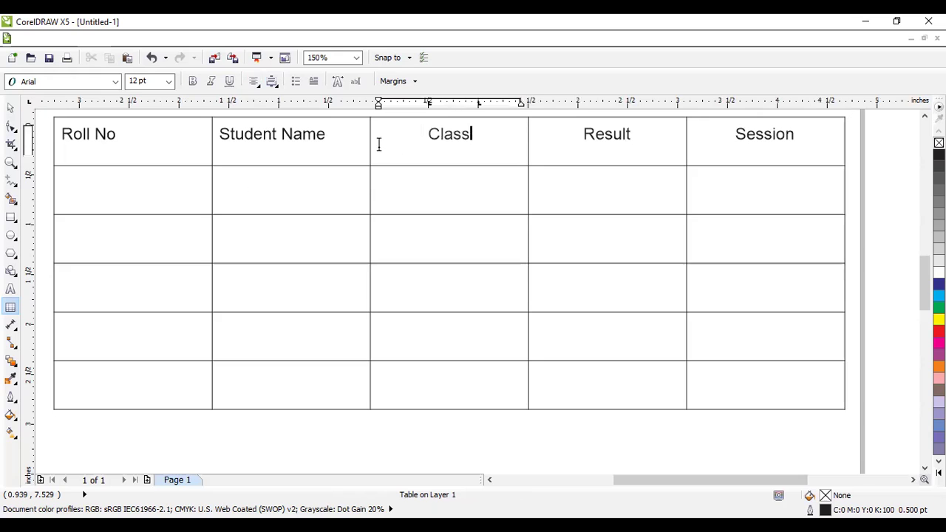
click(319, 139)
key(ctrl+e)
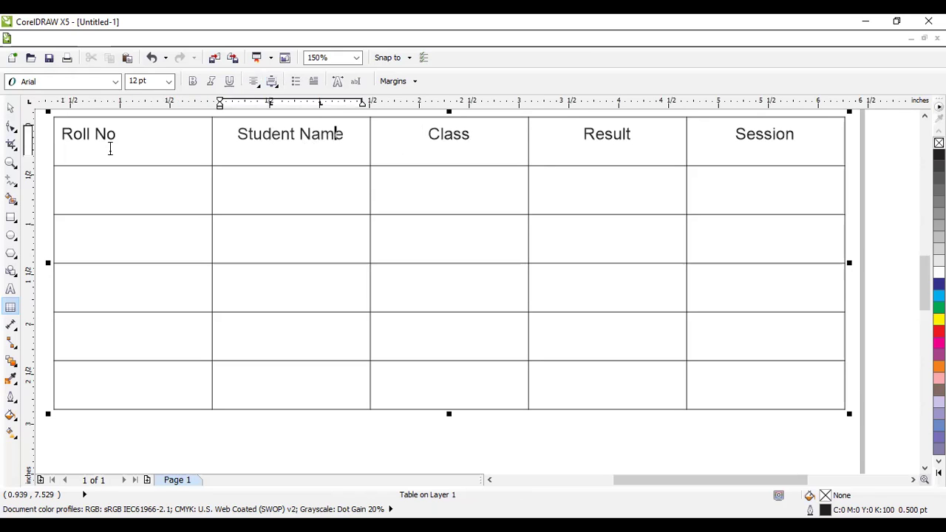
click(111, 140)
key(ctrl+e)
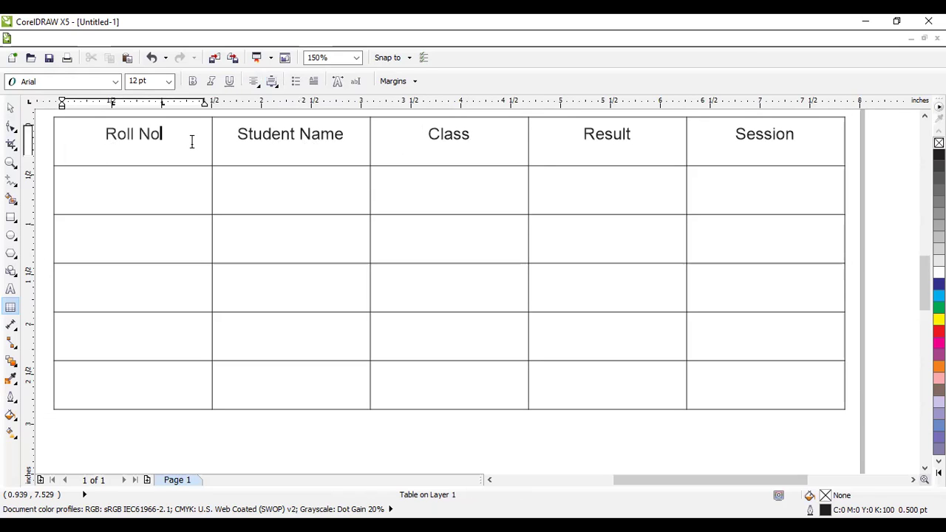
Enter the first student's roll number and name in the row directly below the headings.
key(Tab)
key(Tab)
key(Tab)
key(Tab)
key(Tab)
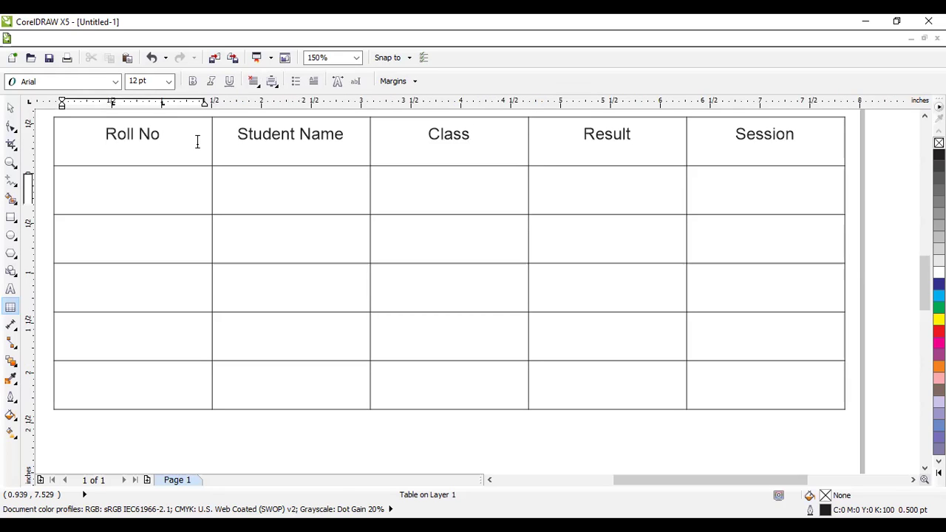
text(a001)
key(Tab)
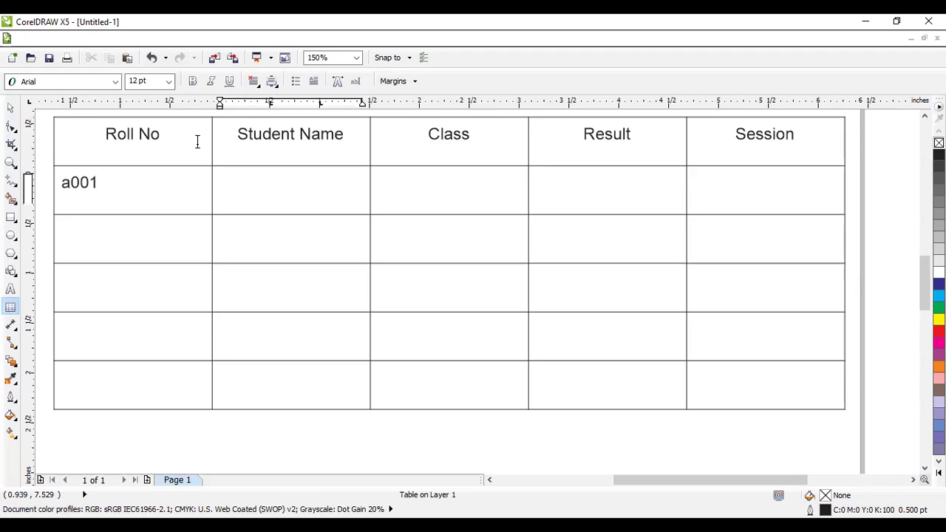
text(Sonia)
key(Tab)
Complete the first student's row with class x, result pass and session 2021-22.
text(x)
key(Tab)
text(pass)
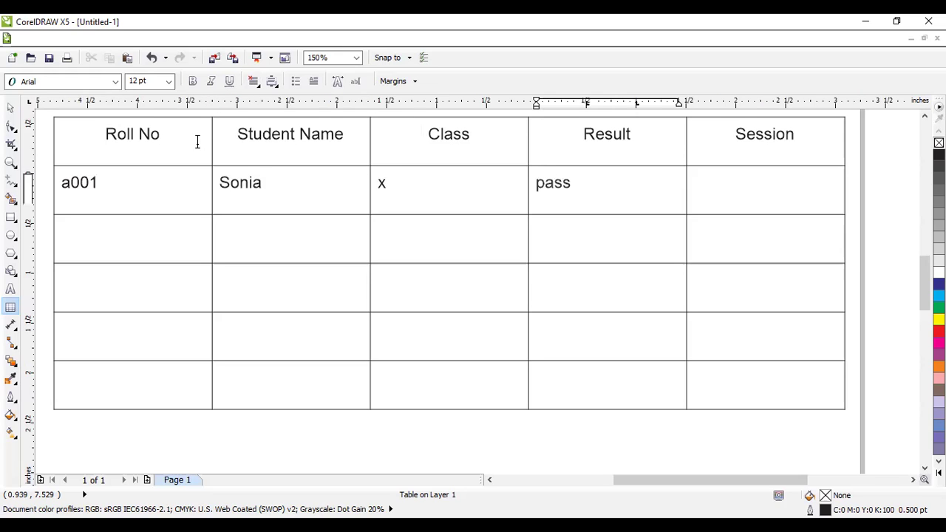
key(Tab)
text(2021-21)
key(BackSpace)
text(2)
key(Tab)
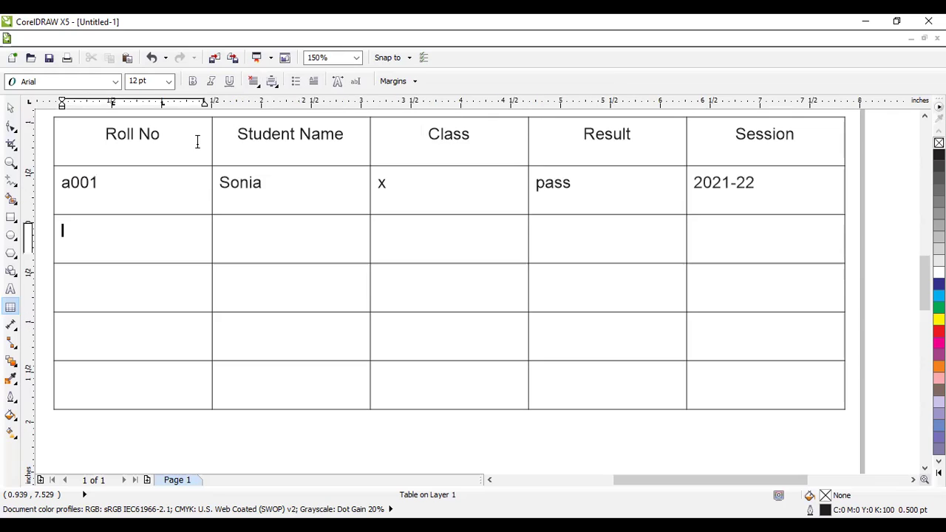
Enter the second student's roll number and name in the table's third row.
text(a002)
key(Tab)
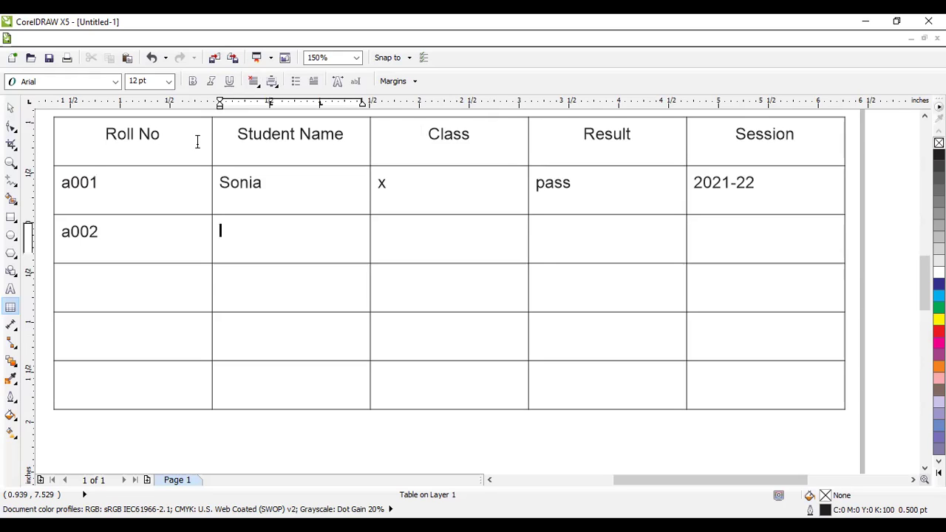
text(Ashis)
key(Tab)
key(shift+Tab)
key(Right)
key(Right)
key(Right)
text(h)
key(Tab)
Complete the second student's row with class x, result fail and session 2021-22.
text(x)
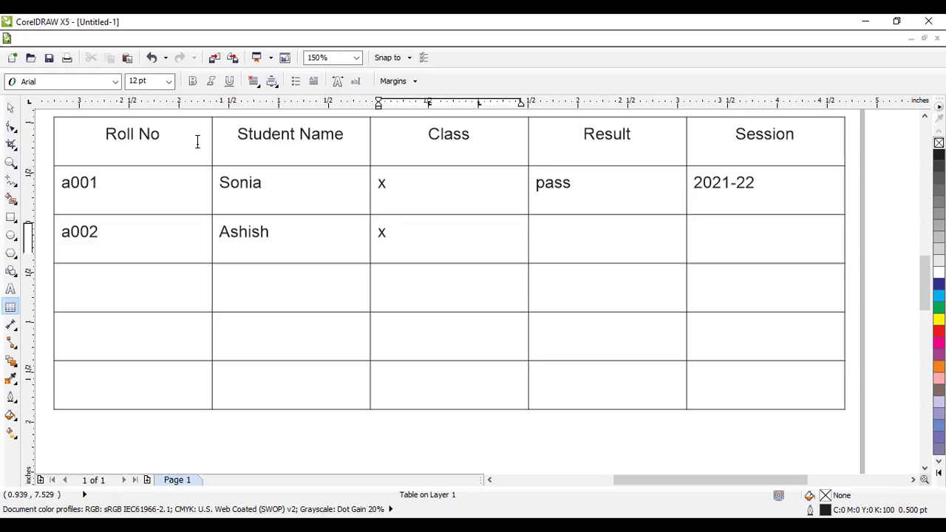
key(Tab)
text(fail)
key(Tab)
text(2021-211)
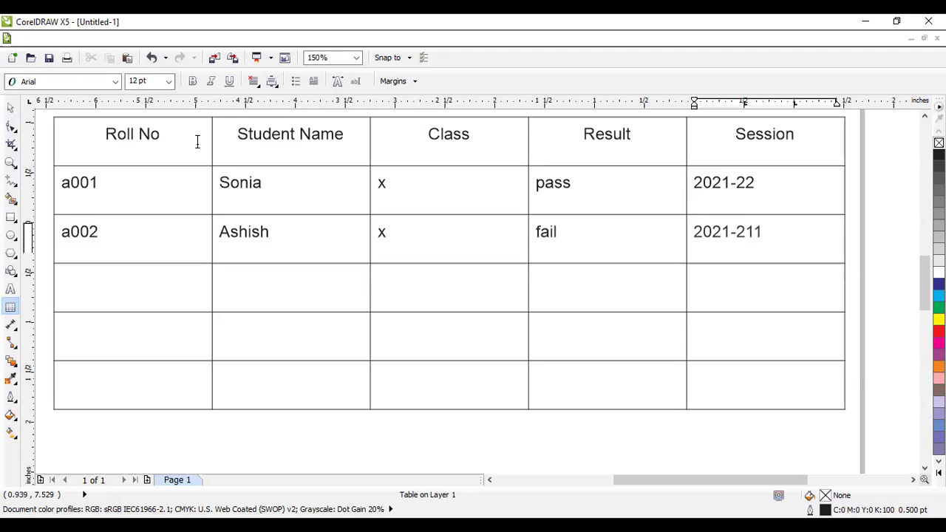
click(775, 231)
key(BackSpace)
key(BackSpace)
text(2)
Make the Roll No and Student Name headings bold.
drag(100, 131, 785, 130)
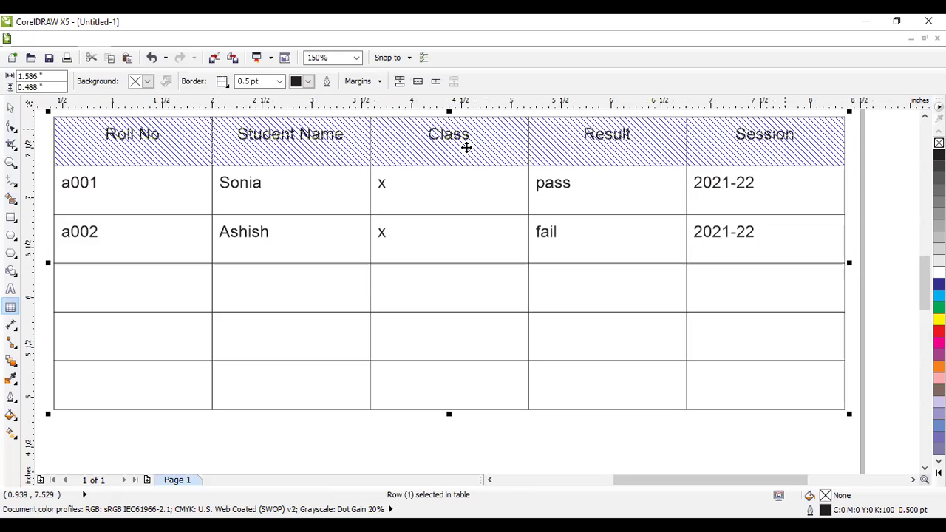
click(107, 133)
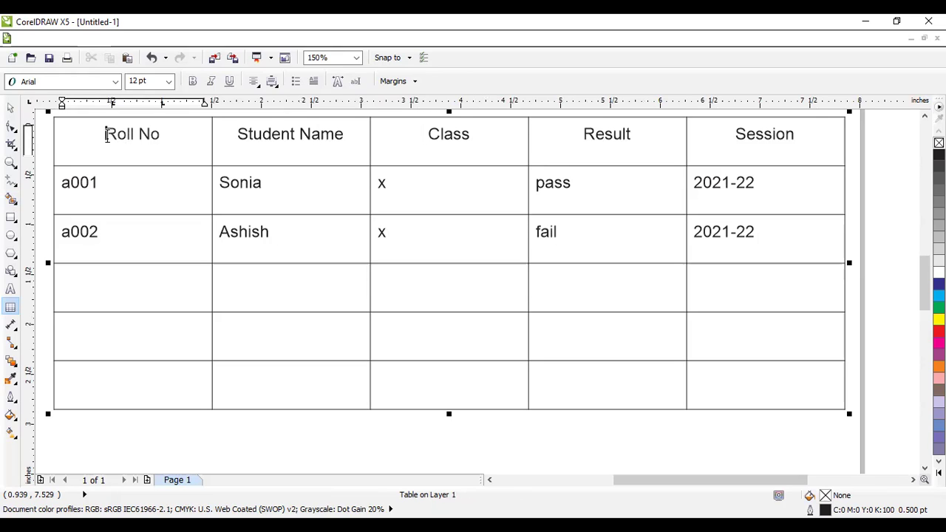
drag(104, 134, 166, 134)
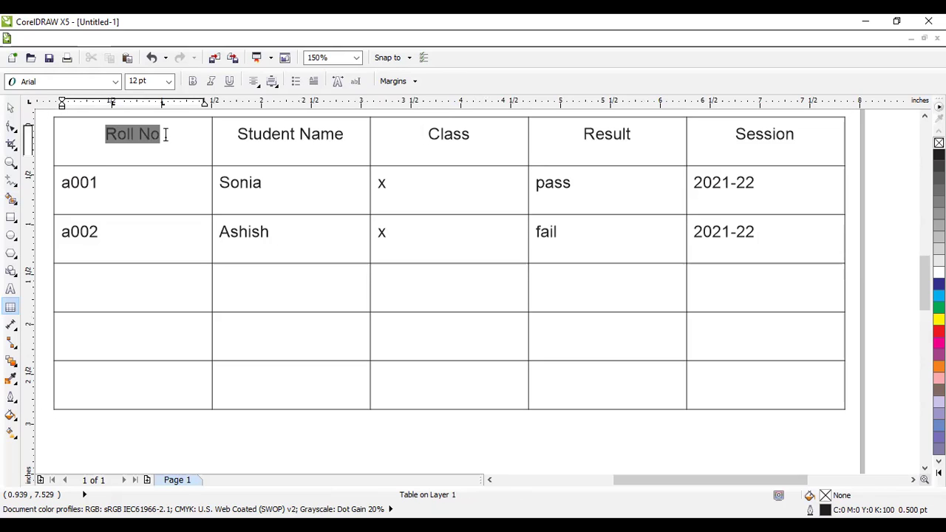
click(192, 82)
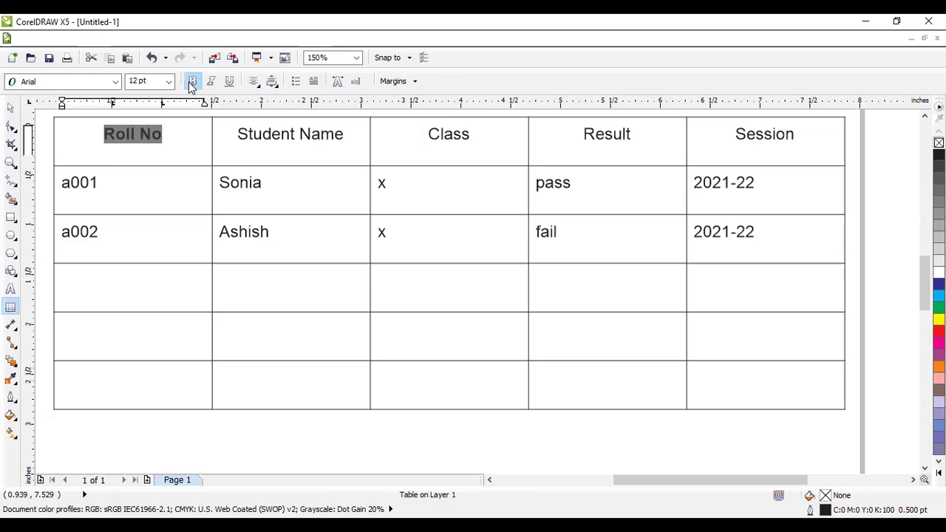
drag(236, 134, 349, 133)
click(192, 81)
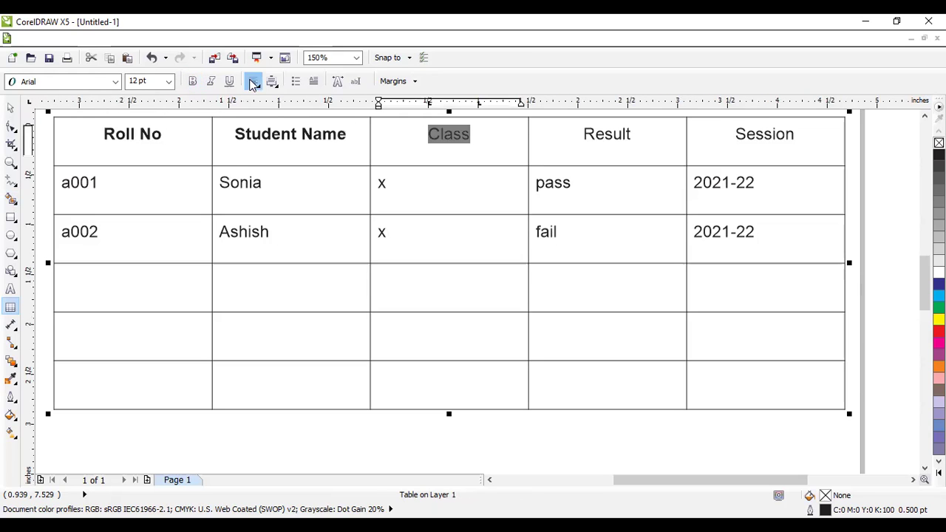
Make the Class, Result and Session headings bold.
click(192, 81)
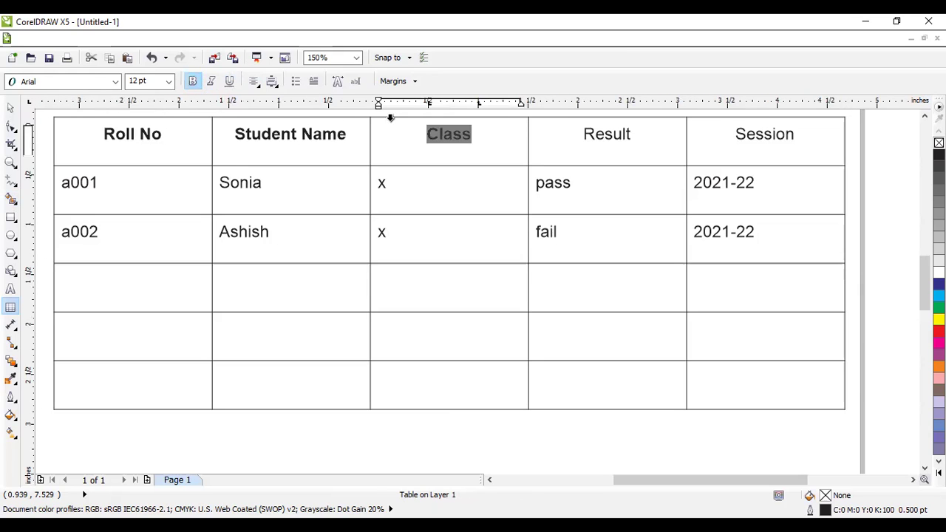
click(592, 137)
drag(649, 134, 540, 134)
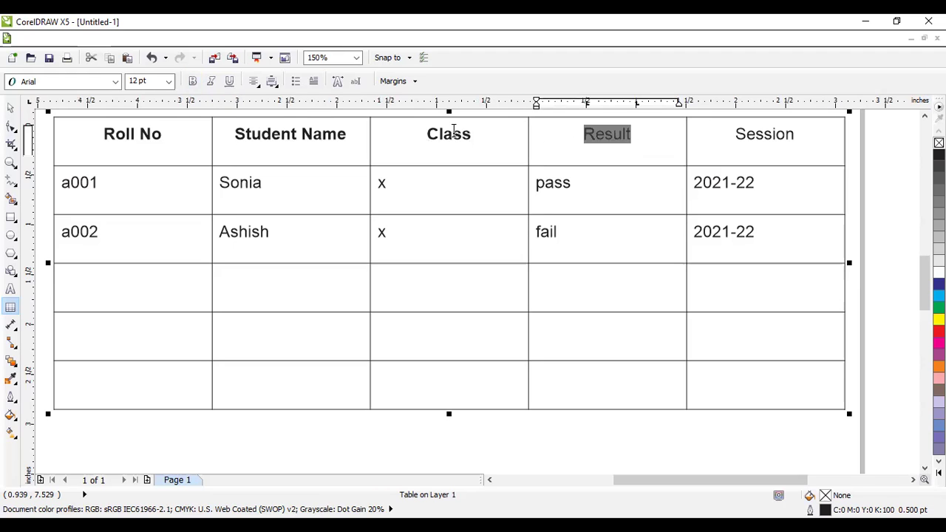
click(190, 82)
click(736, 139)
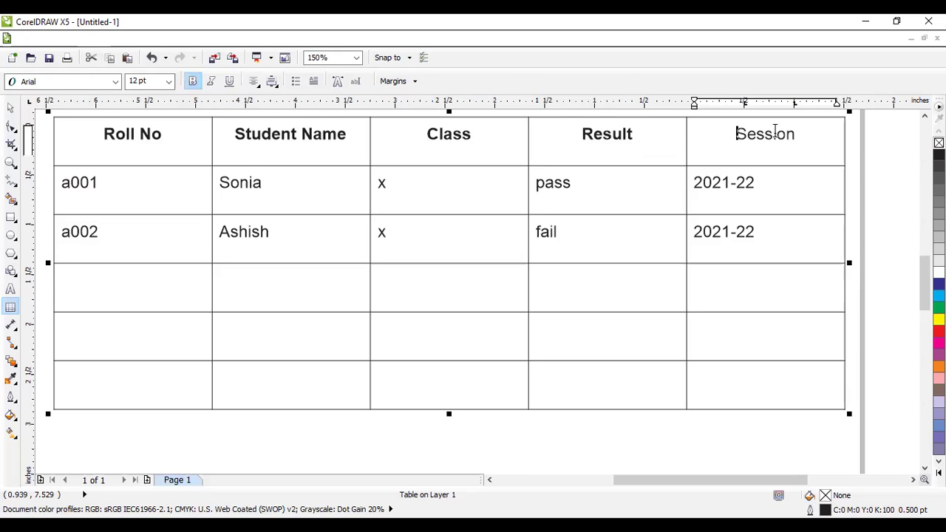
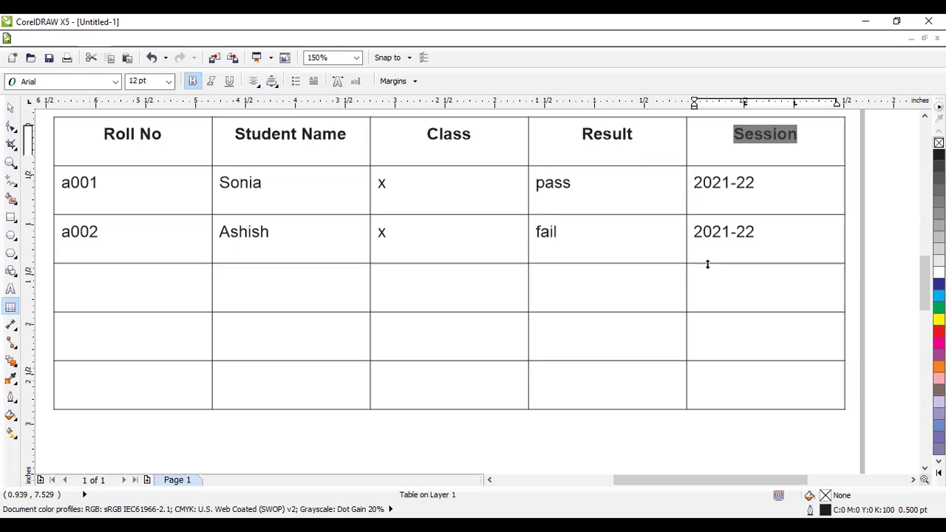
click(736, 238)
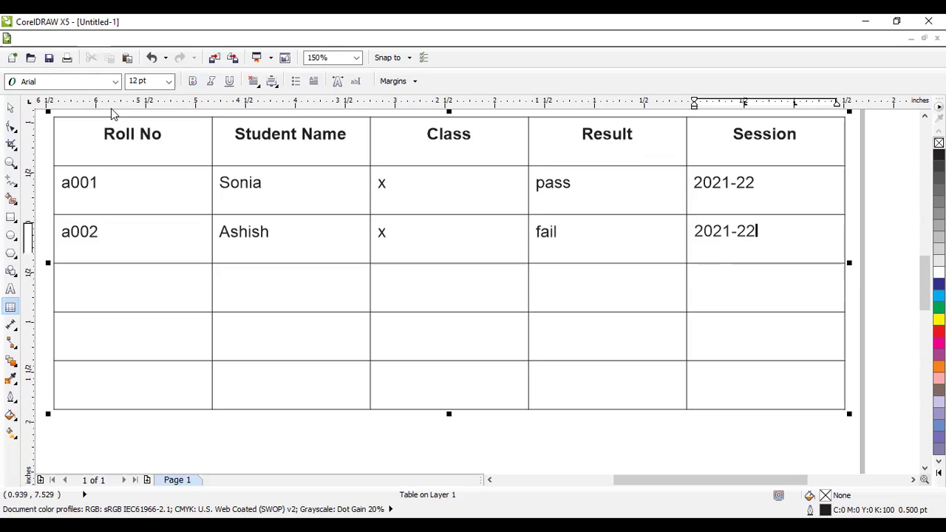
click(166, 139)
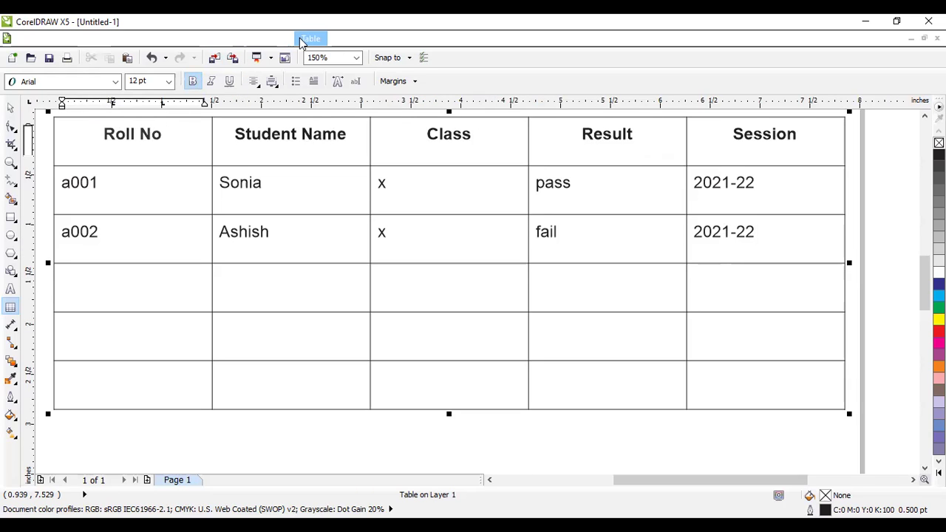
click(309, 38)
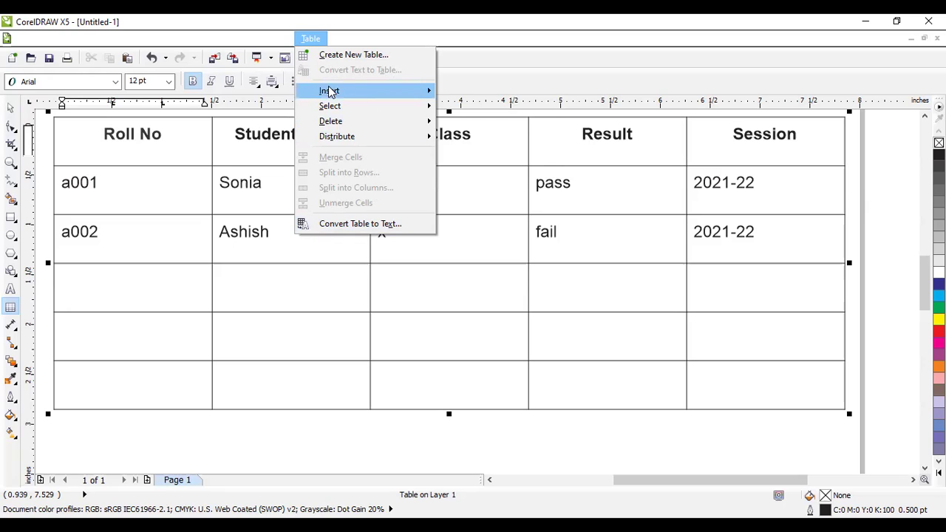
click(237, 133)
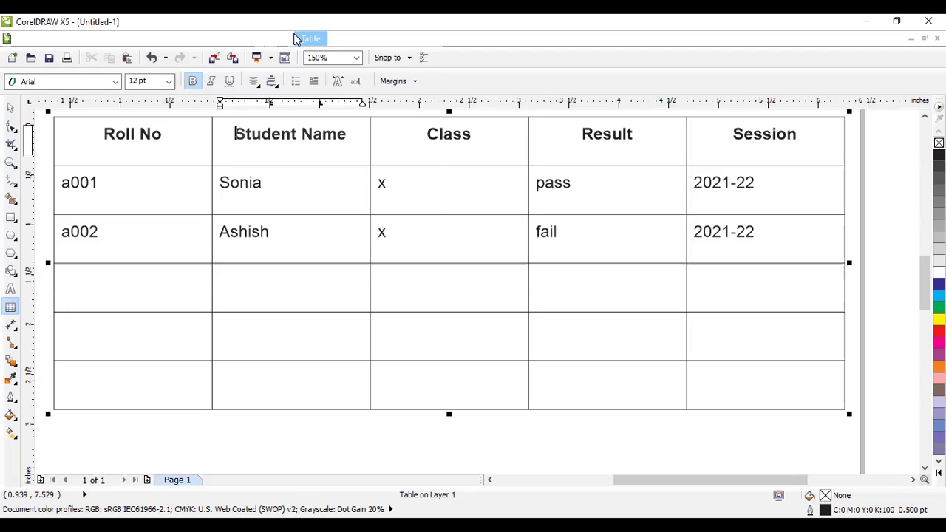
click(297, 39)
mouse_move(406, 97)
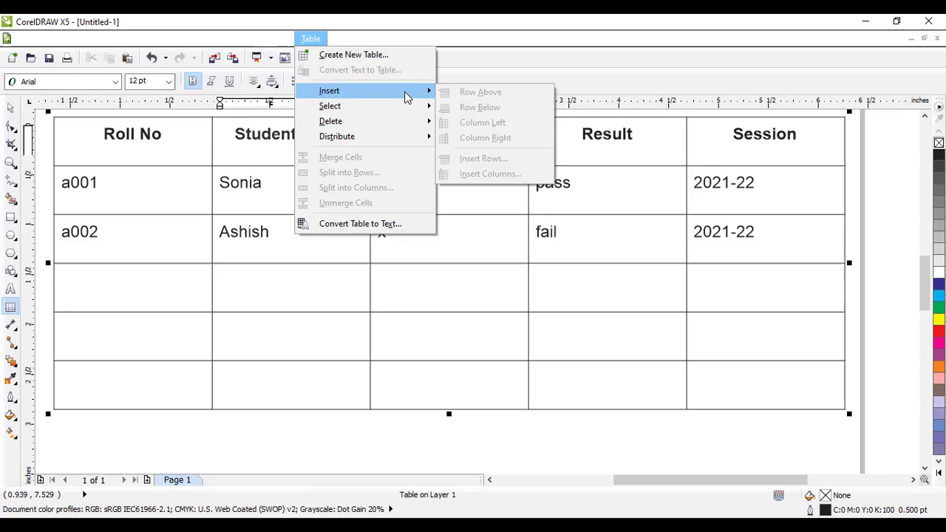
click(201, 135)
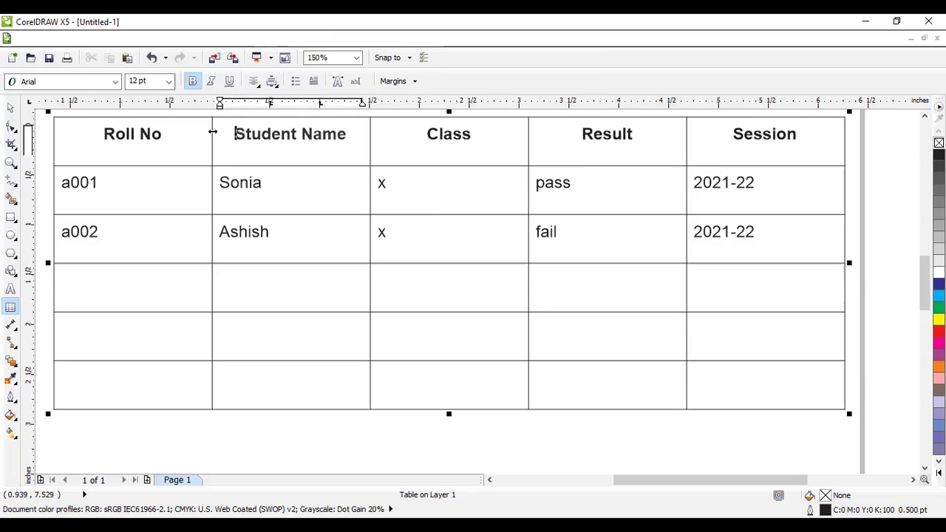
Insert an empty column to the left of the Student Name column and an empty row below the heading row.
drag(235, 133, 369, 135)
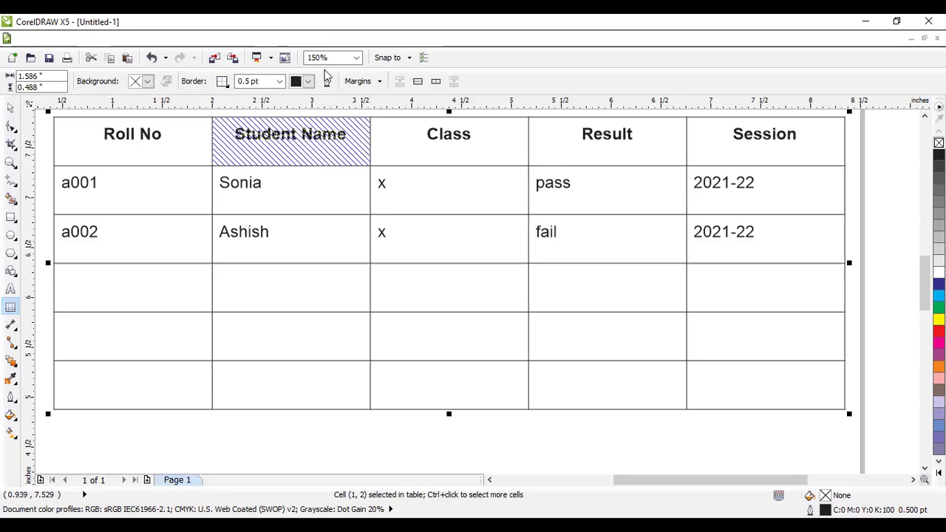
click(310, 38)
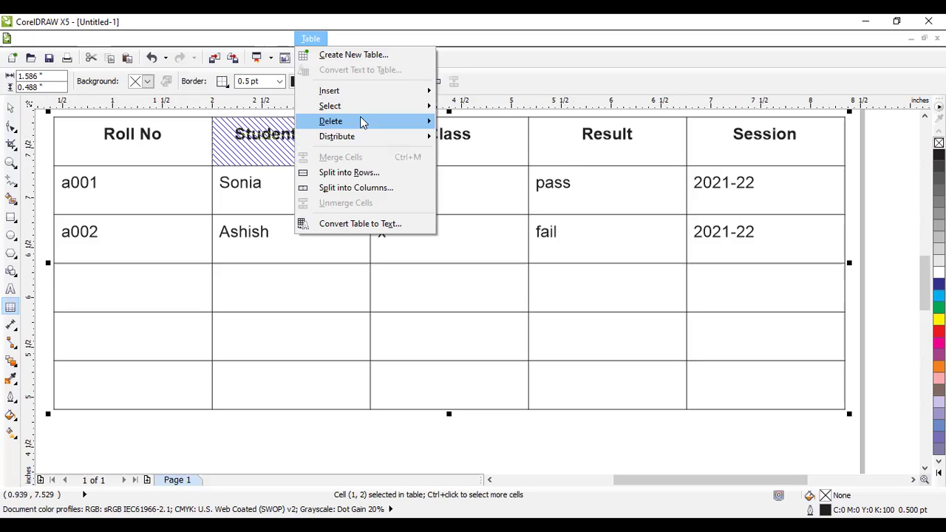
mouse_move(377, 93)
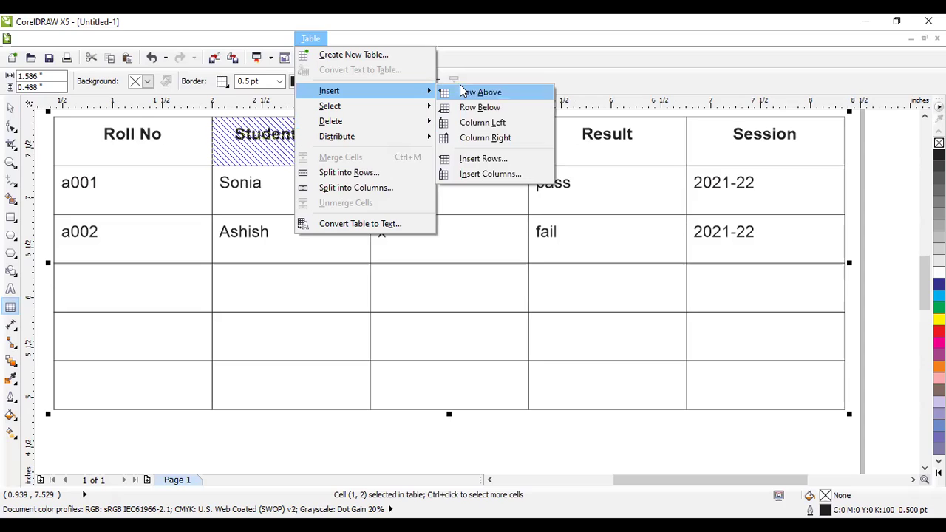
click(474, 125)
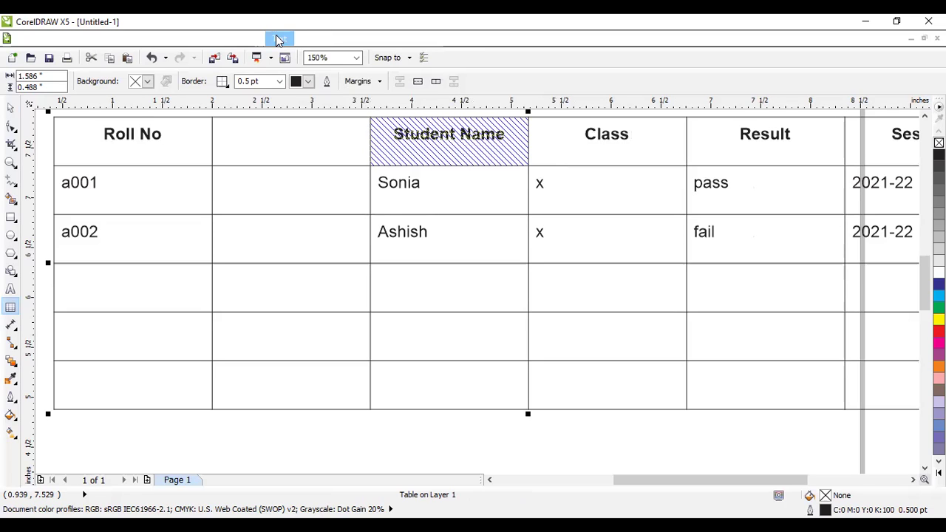
click(323, 38)
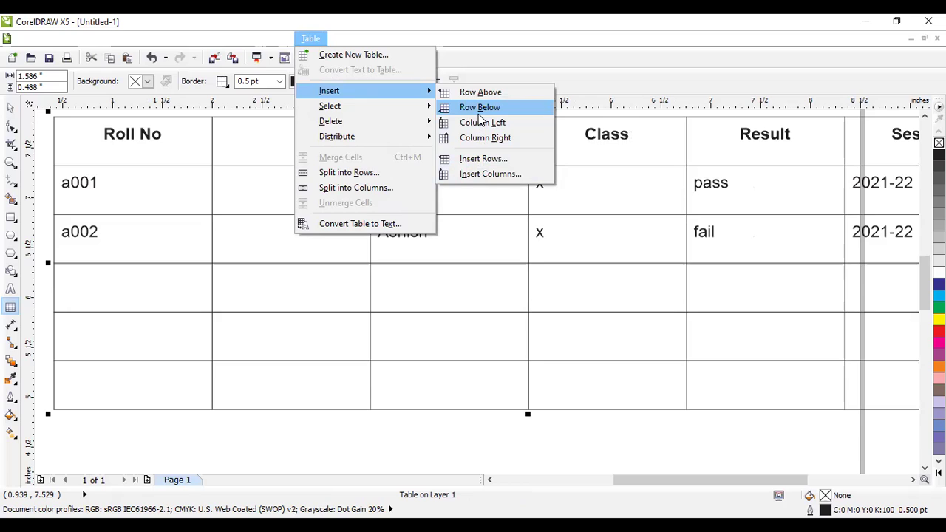
click(479, 109)
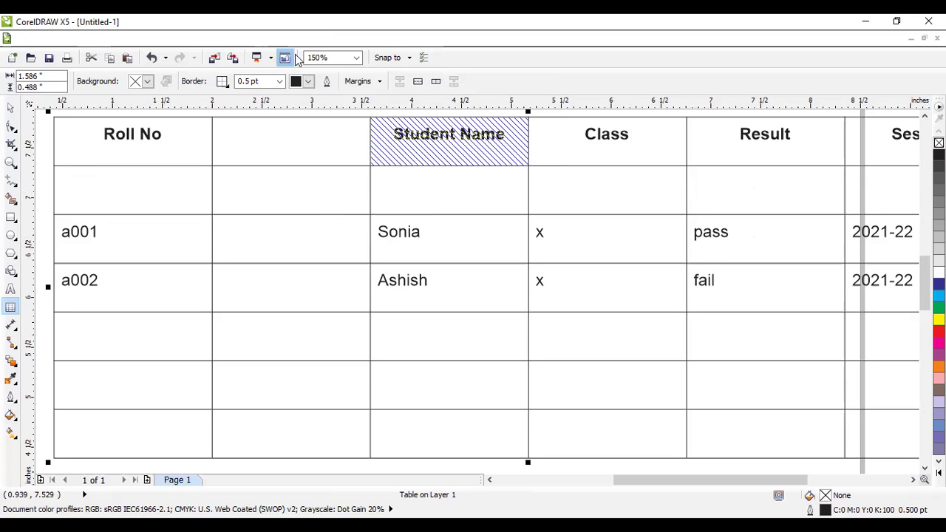
Delete the empty row directly below the heading row by selecting its cell in the Student Name column.
click(416, 174)
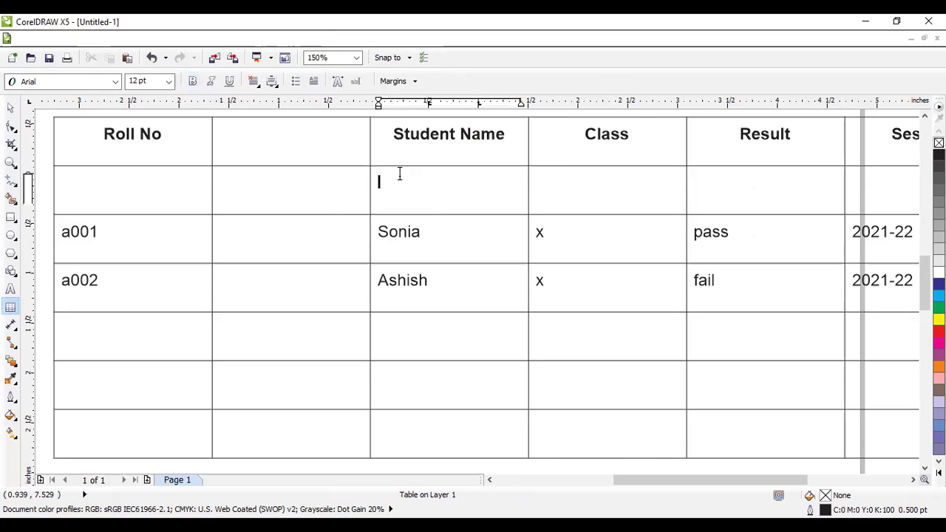
click(511, 208)
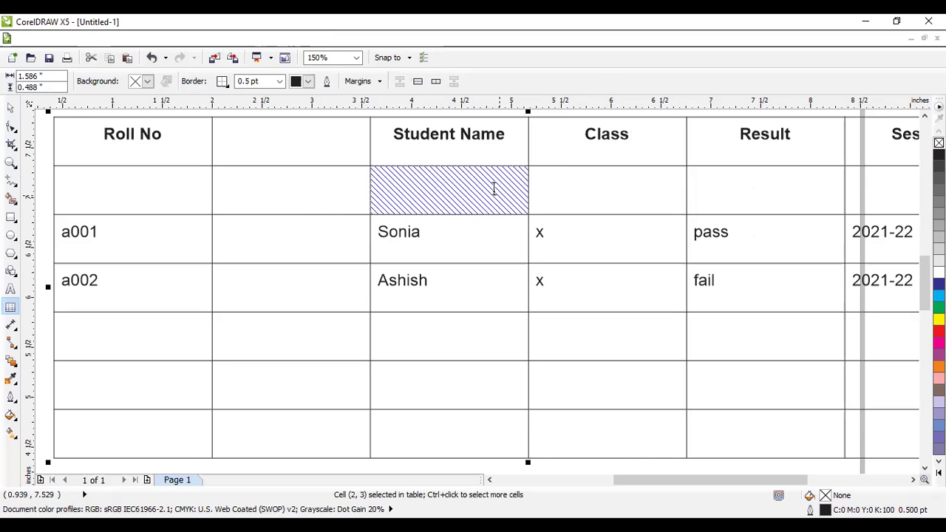
click(309, 38)
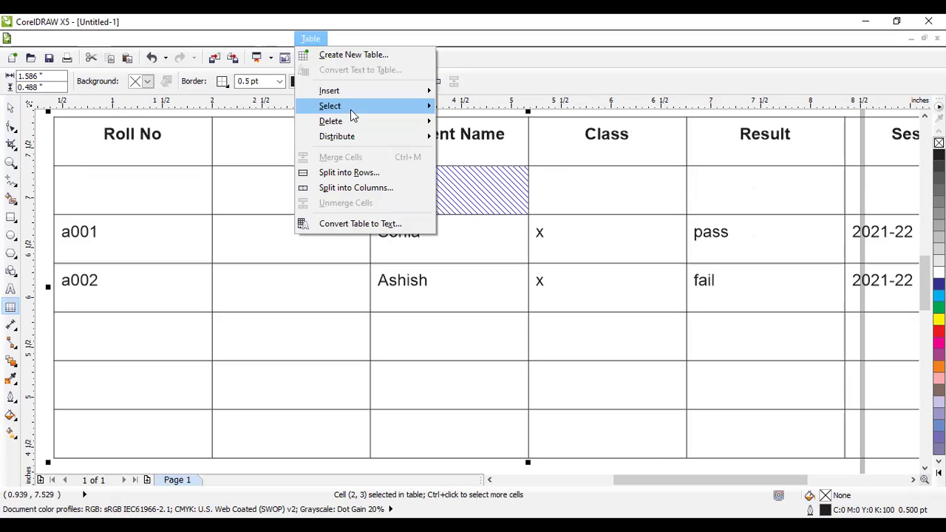
mouse_move(353, 124)
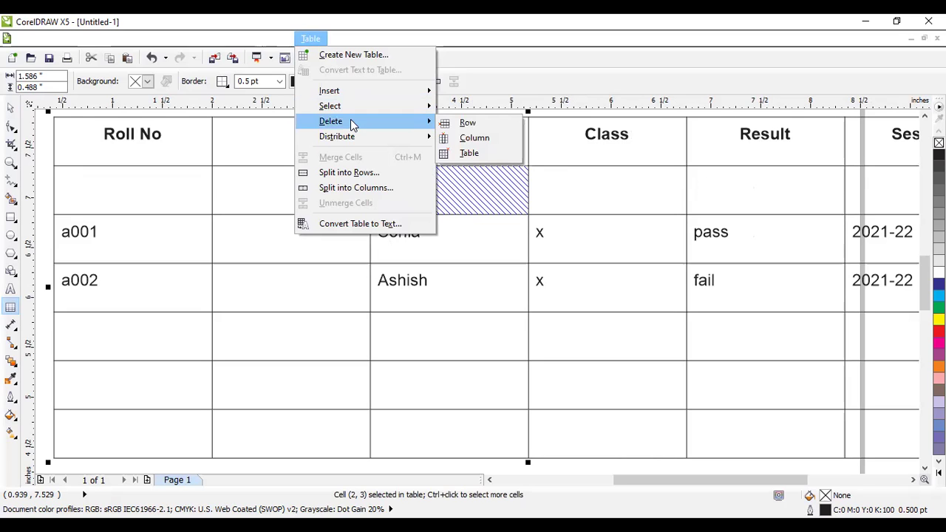
click(474, 132)
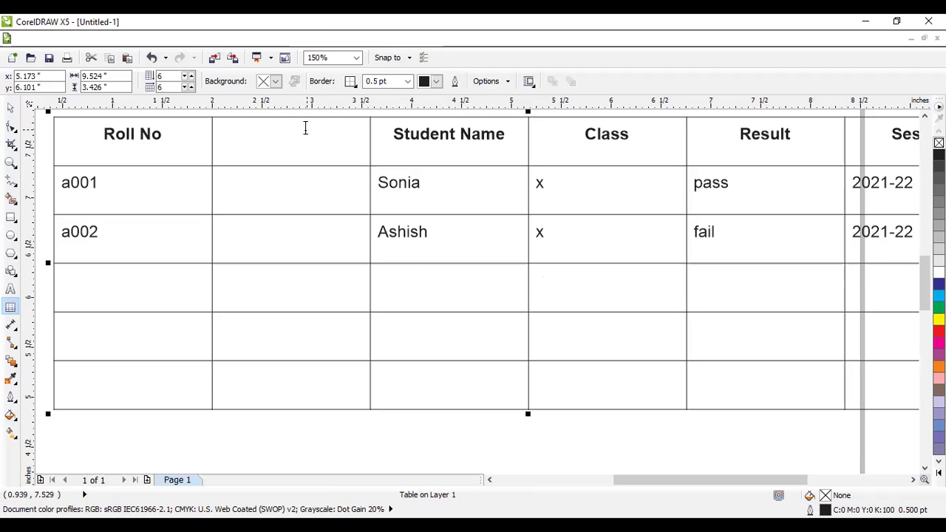
Select the empty heading cell between Roll No and Student Name and delete its column.
click(337, 140)
click(348, 148)
click(299, 138)
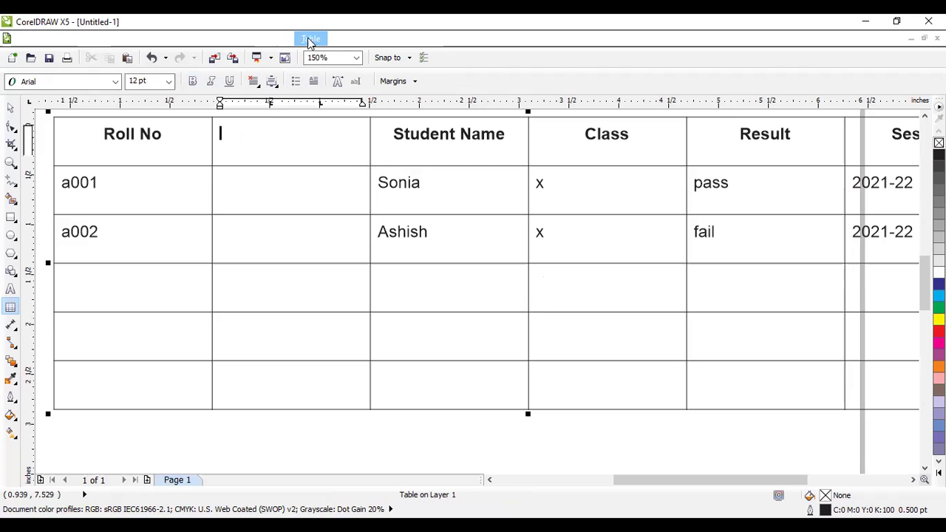
click(310, 41)
mouse_move(351, 111)
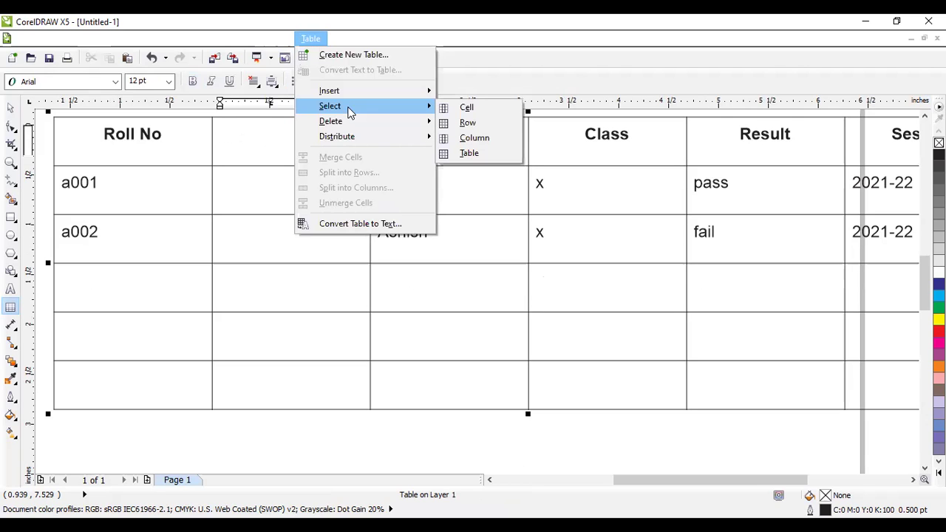
click(467, 110)
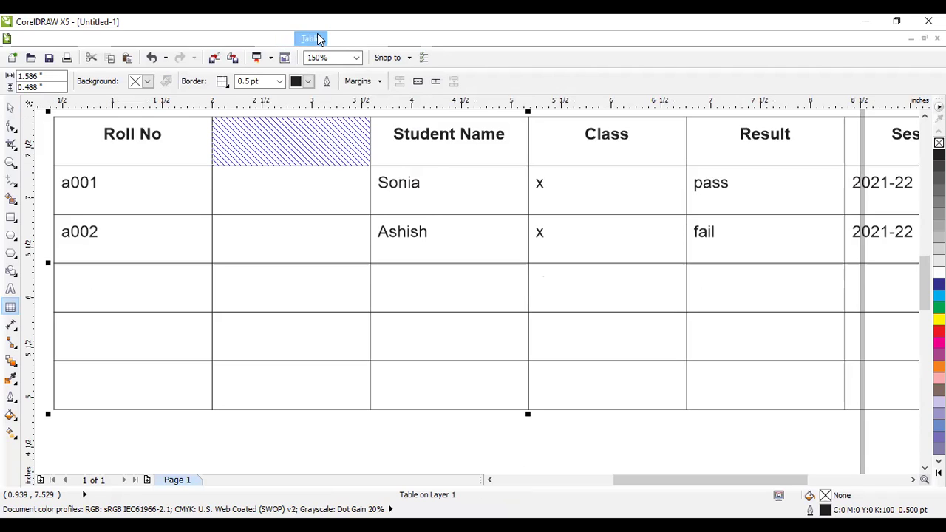
click(312, 39)
mouse_move(428, 123)
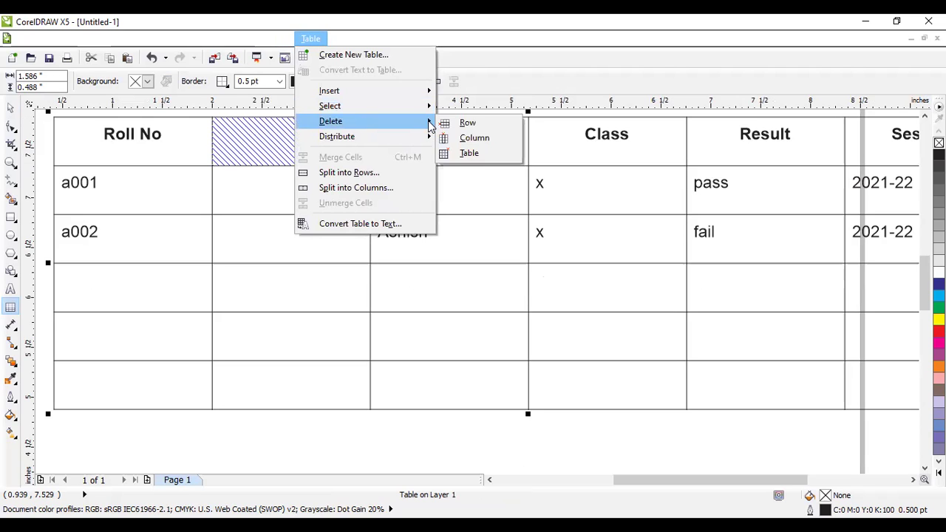
click(477, 138)
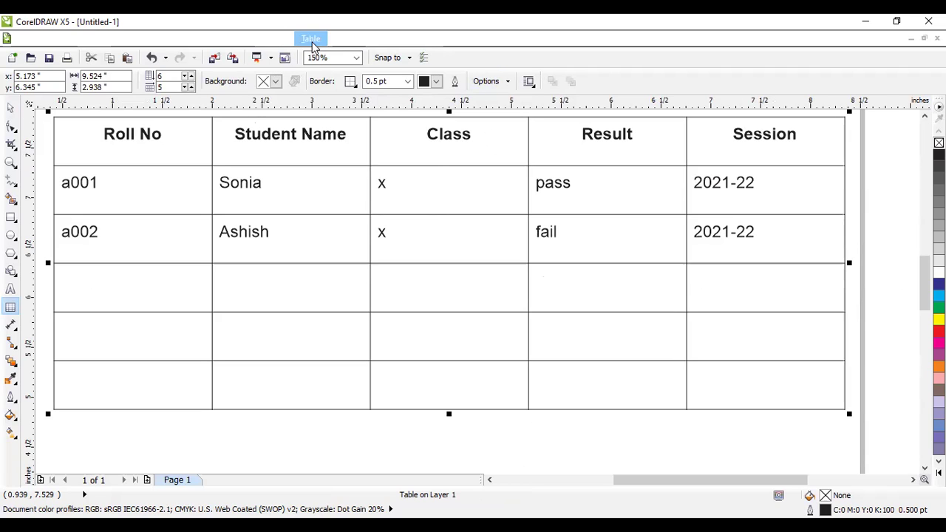
click(312, 40)
mouse_move(343, 138)
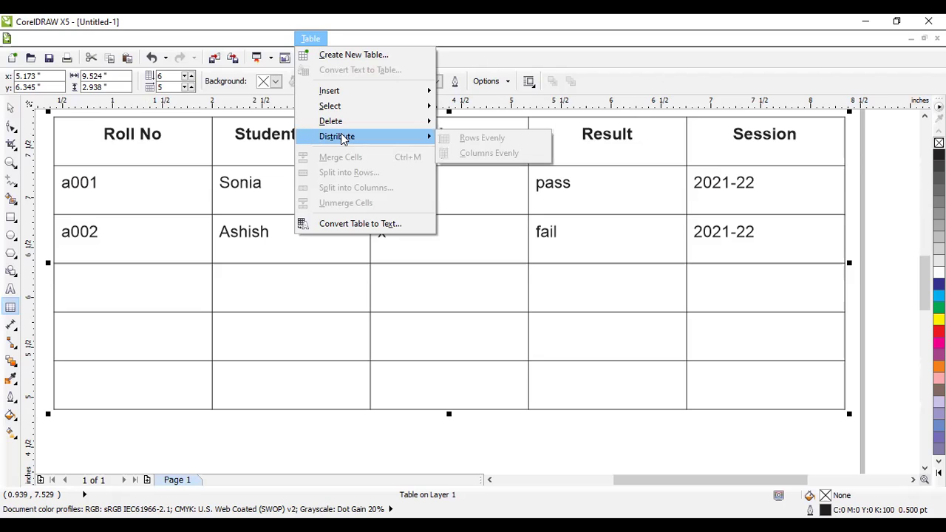
click(525, 217)
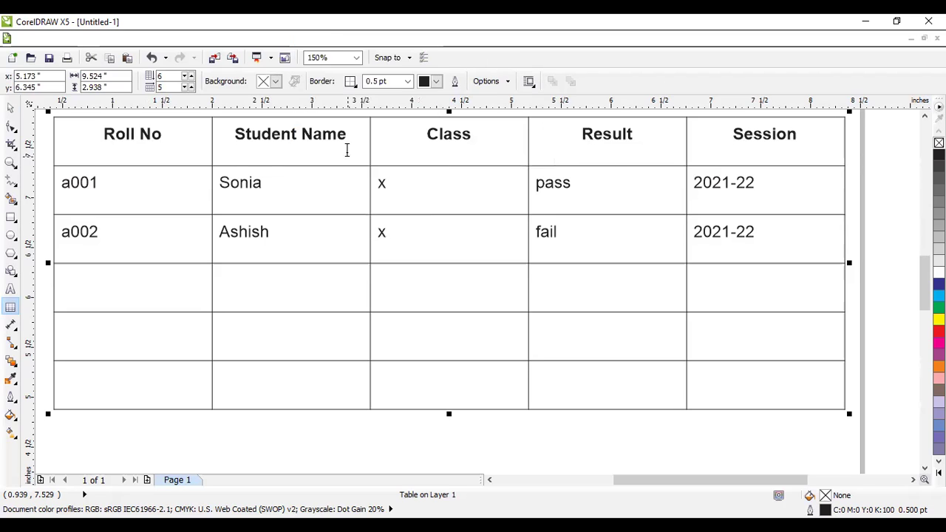
Move the four inner column borders to make the widths uneven, narrowing Roll No and widening Student Name and Class.
mouse_move(372, 146)
mouse_down()
mouse_move(334, 148)
mouse_move(383, 134)
mouse_up()
drag(210, 151, 178, 152)
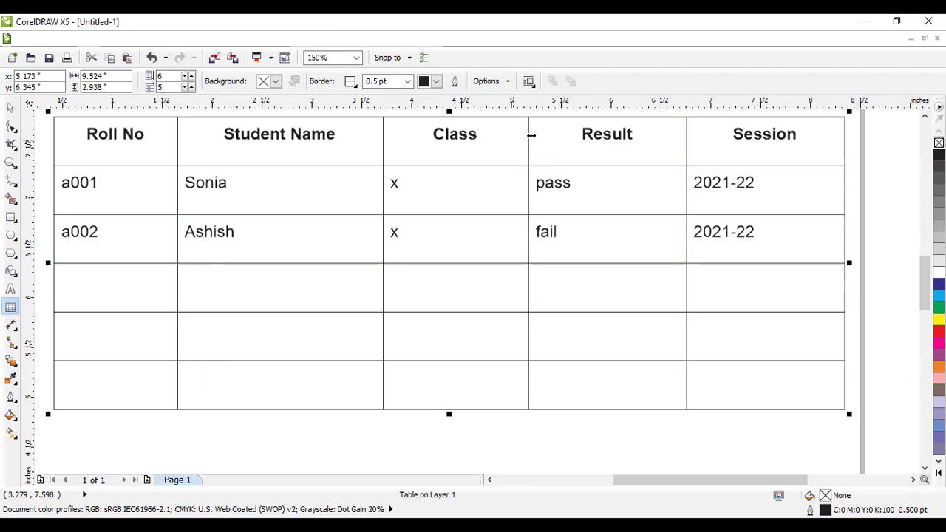
drag(529, 137, 570, 138)
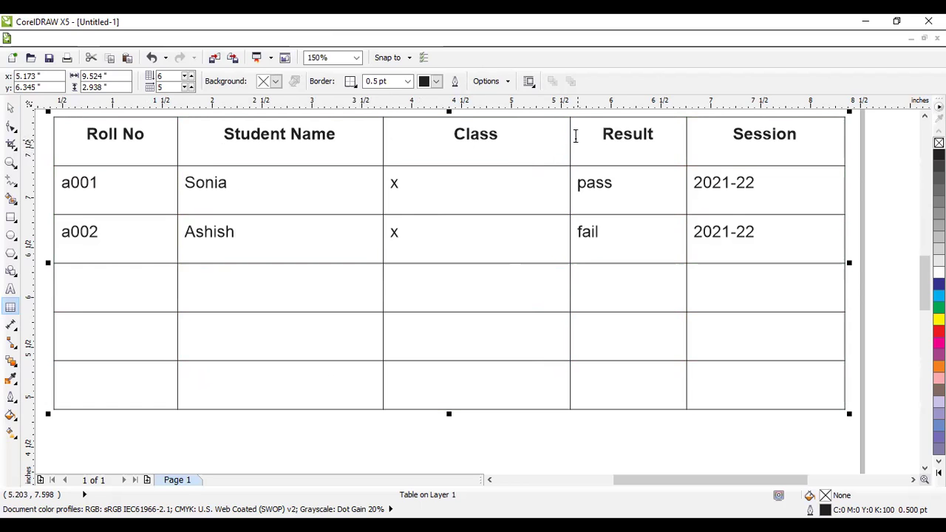
drag(688, 142, 727, 136)
Select the heading row and both student rows and distribute their columns evenly.
mouse_move(795, 229)
mouse_down()
mouse_move(608, 201)
mouse_move(196, 179)
mouse_move(77, 111)
mouse_move(87, 127)
mouse_up()
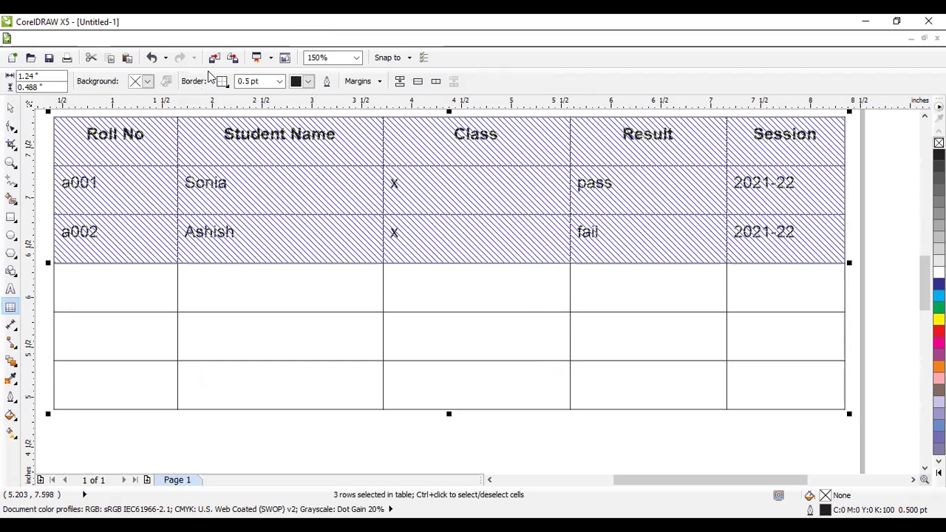
click(311, 39)
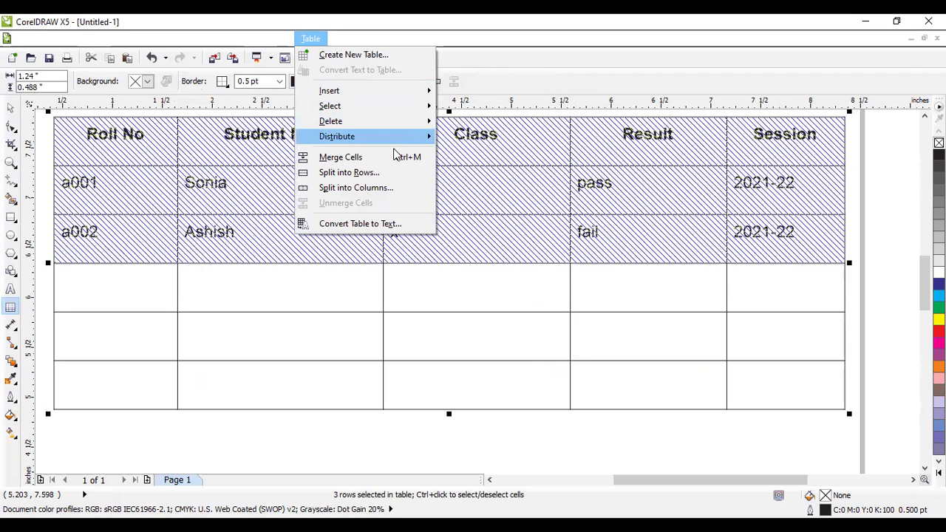
mouse_move(395, 144)
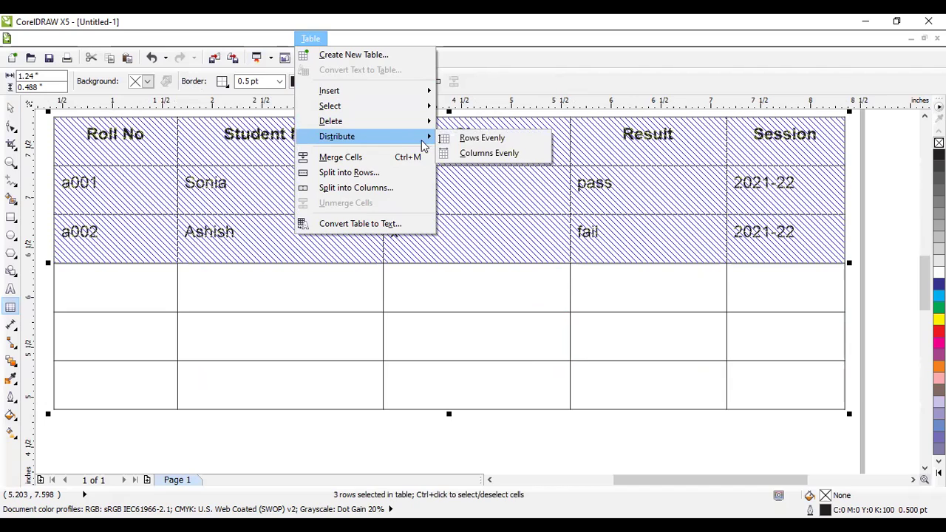
click(495, 155)
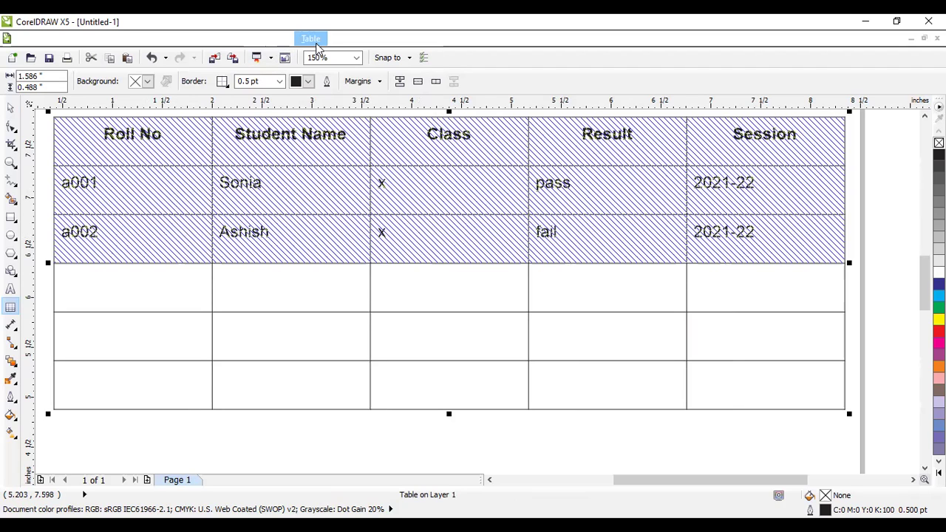
Merge the five cells of the first empty row into one cell and unmerge them, performing both operations twice.
click(313, 41)
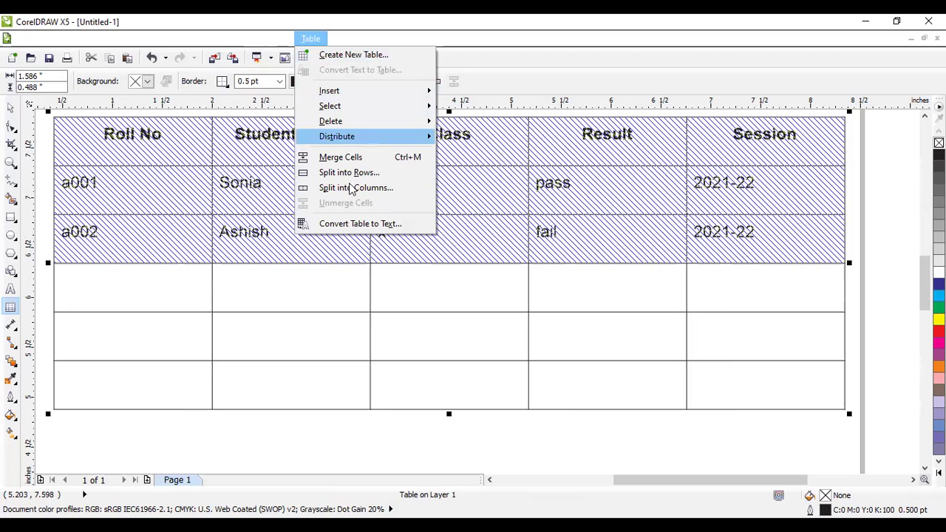
click(167, 283)
mouse_move(136, 285)
mouse_down()
mouse_move(355, 259)
mouse_move(606, 293)
mouse_move(707, 292)
mouse_up()
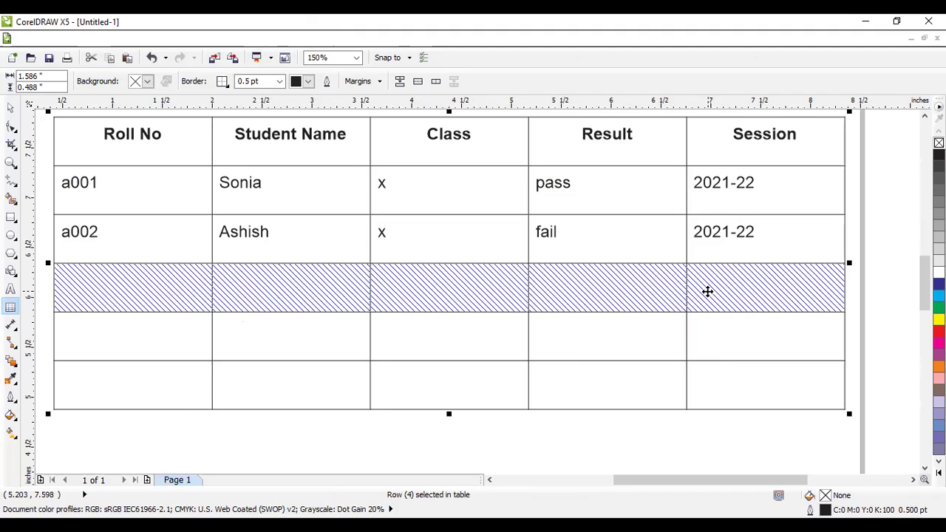
click(399, 82)
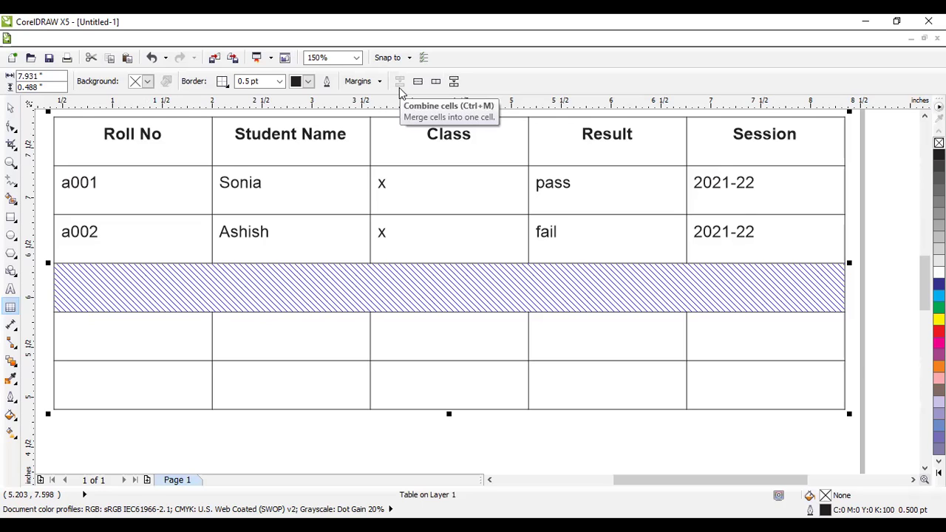
click(455, 83)
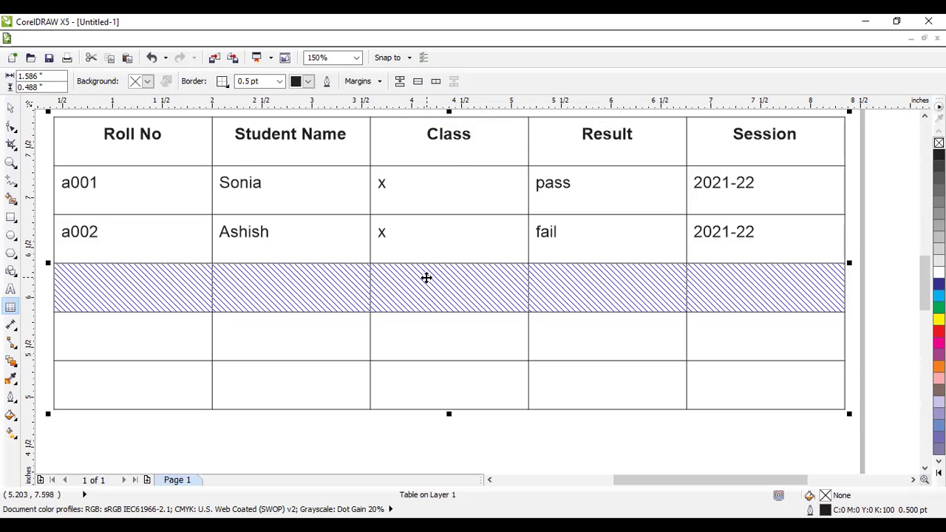
click(400, 82)
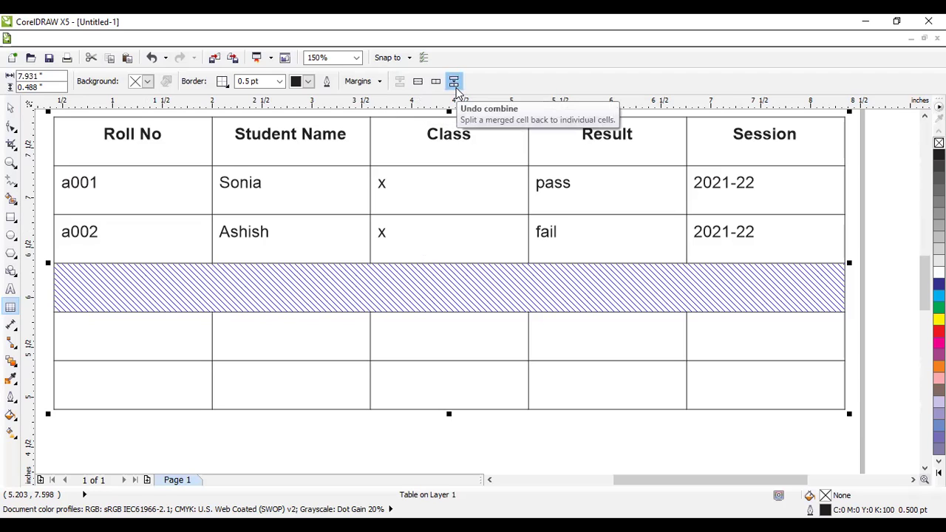
click(455, 88)
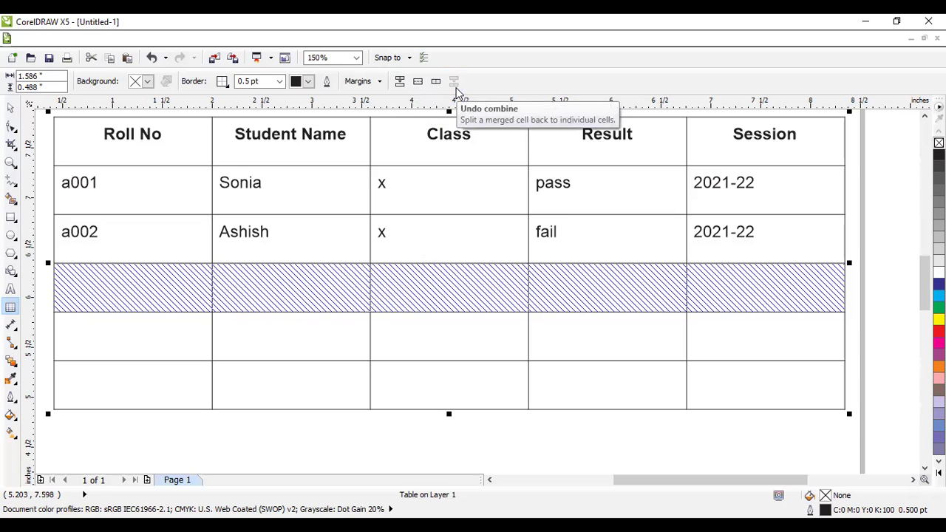
Select the Class cell in the first empty row and split it into 2 columns.
click(353, 283)
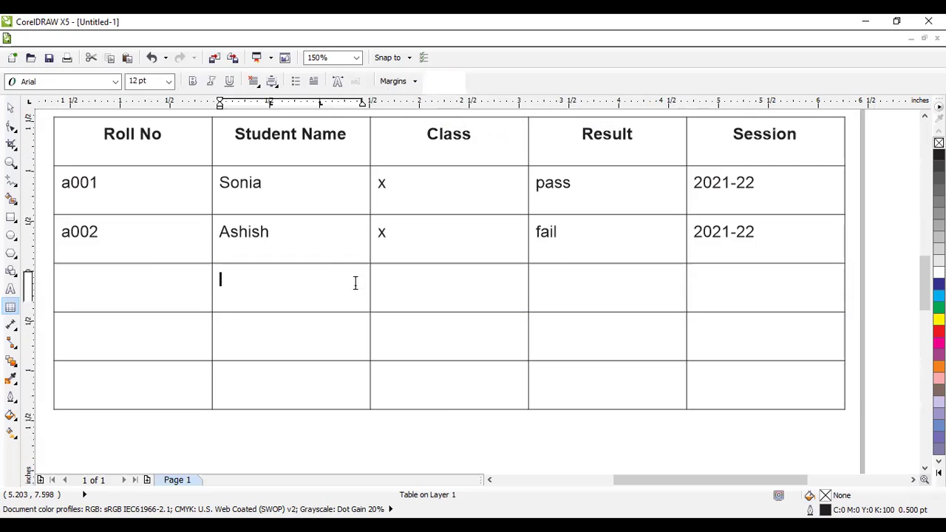
click(401, 284)
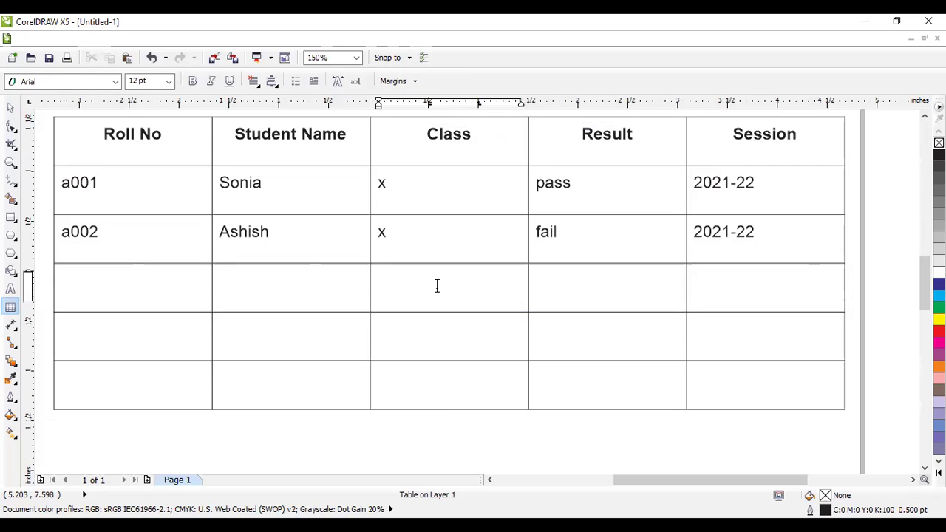
key(Escape)
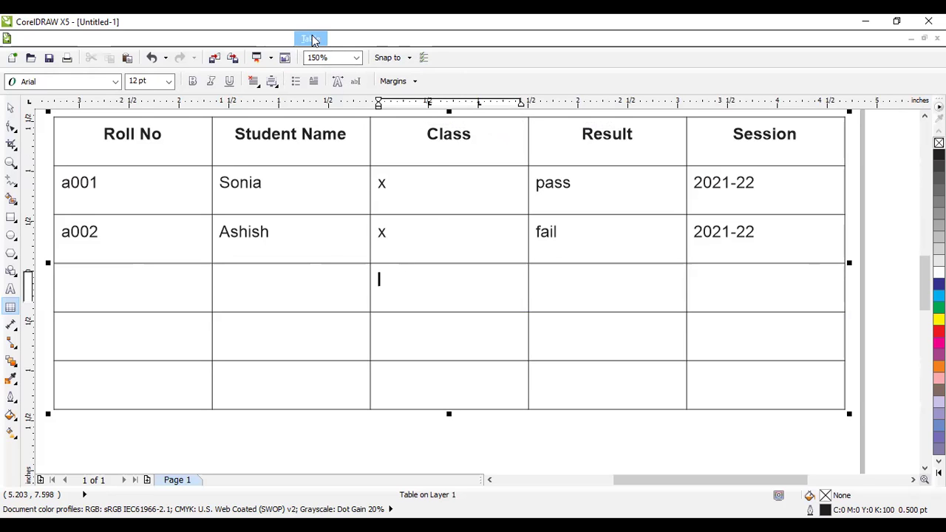
click(310, 39)
mouse_move(376, 106)
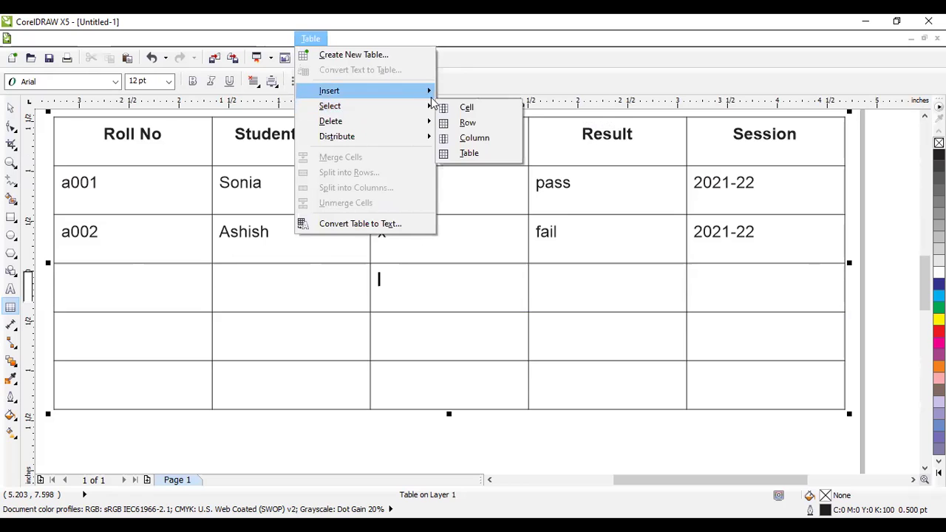
click(481, 108)
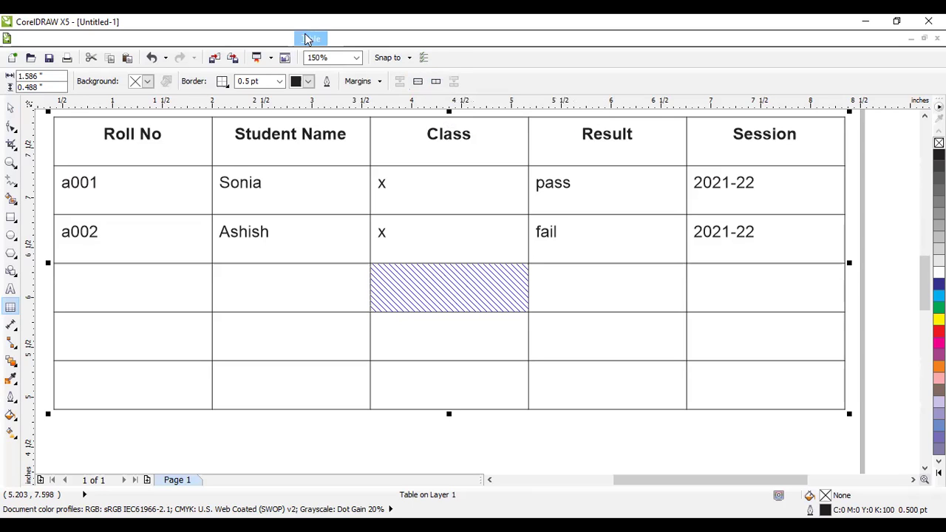
click(319, 41)
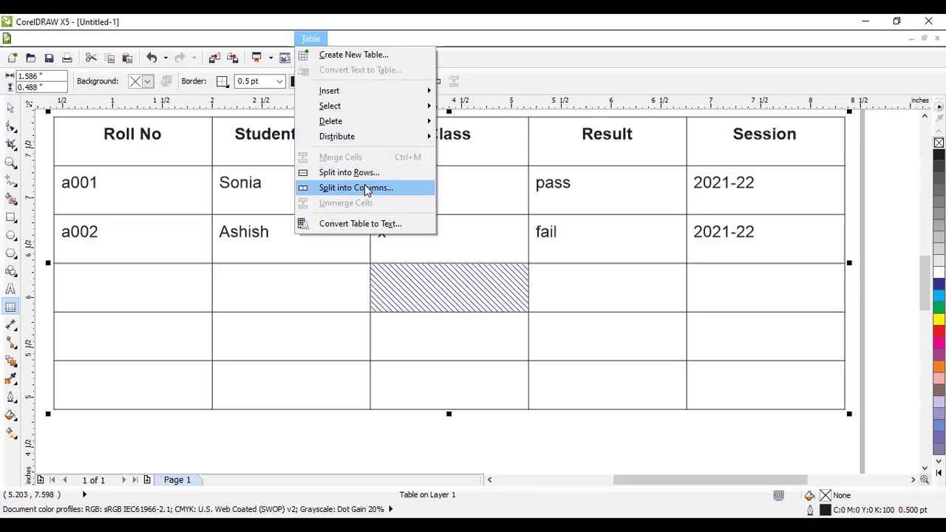
click(480, 134)
click(436, 83)
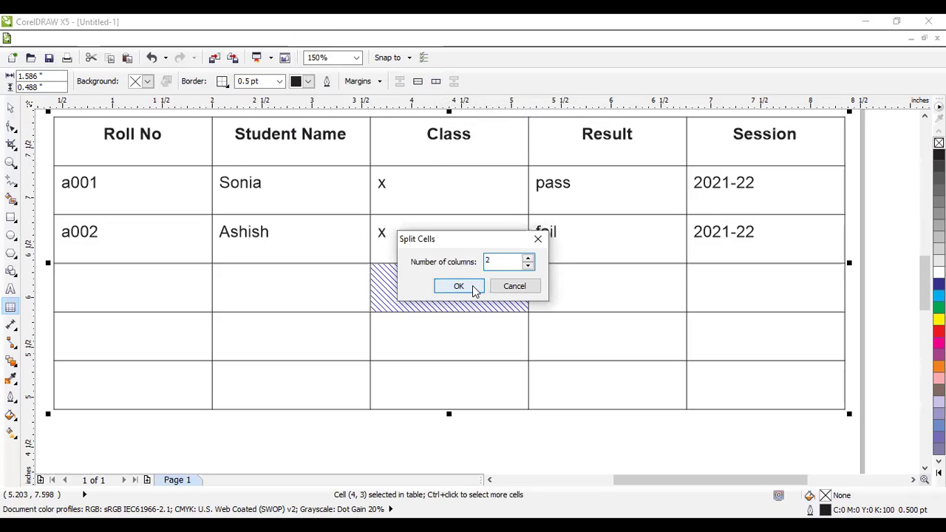
click(474, 290)
click(390, 318)
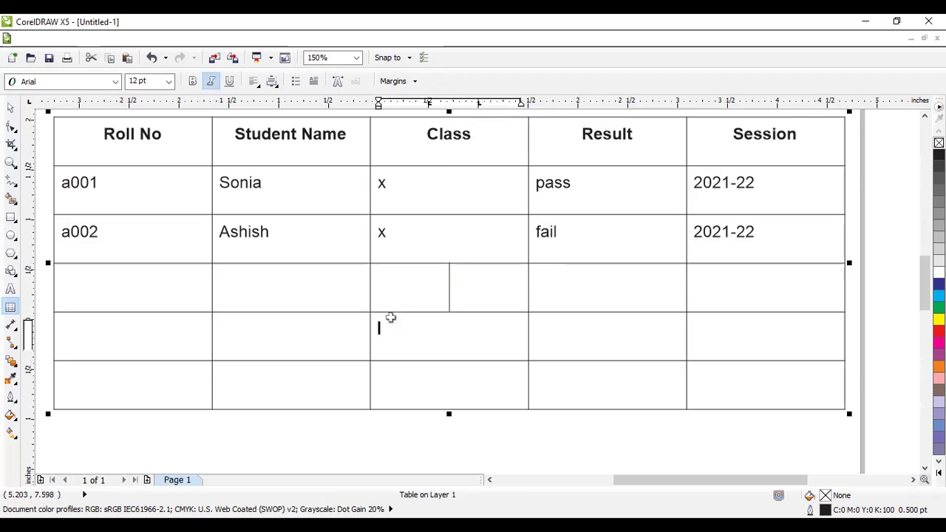
Select the Student Name cell in the first empty row and split it into 3 rows.
click(246, 272)
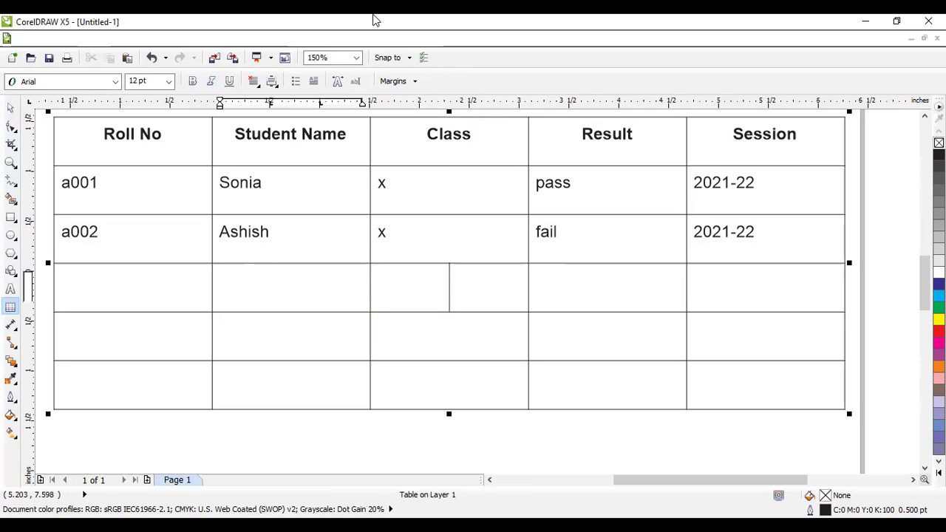
click(311, 42)
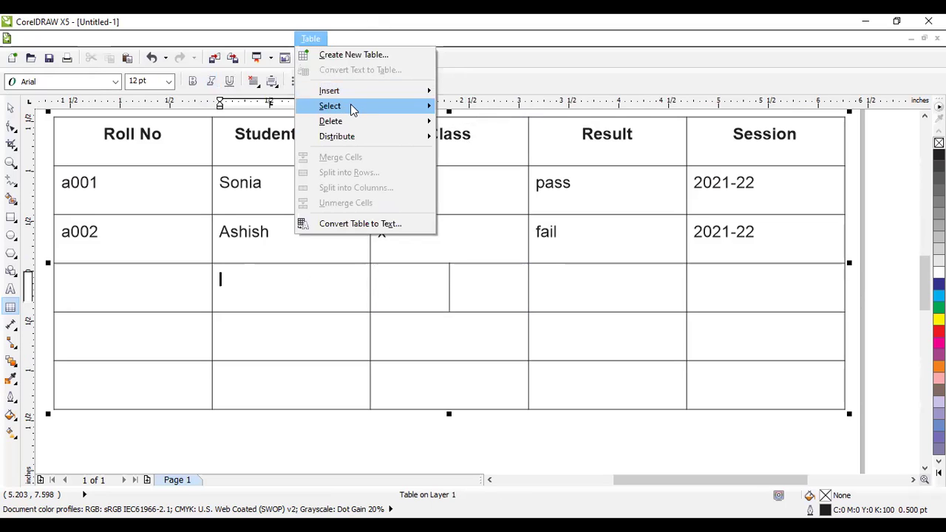
click(320, 37)
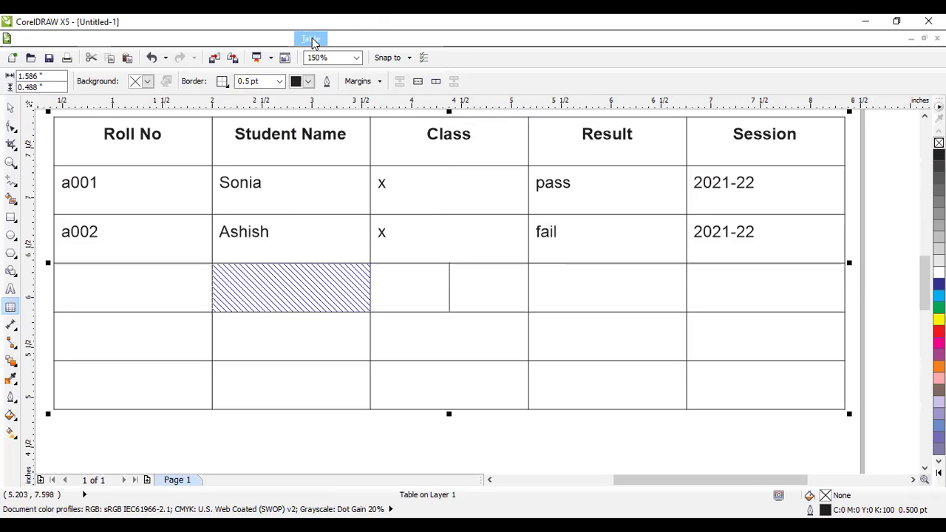
click(311, 39)
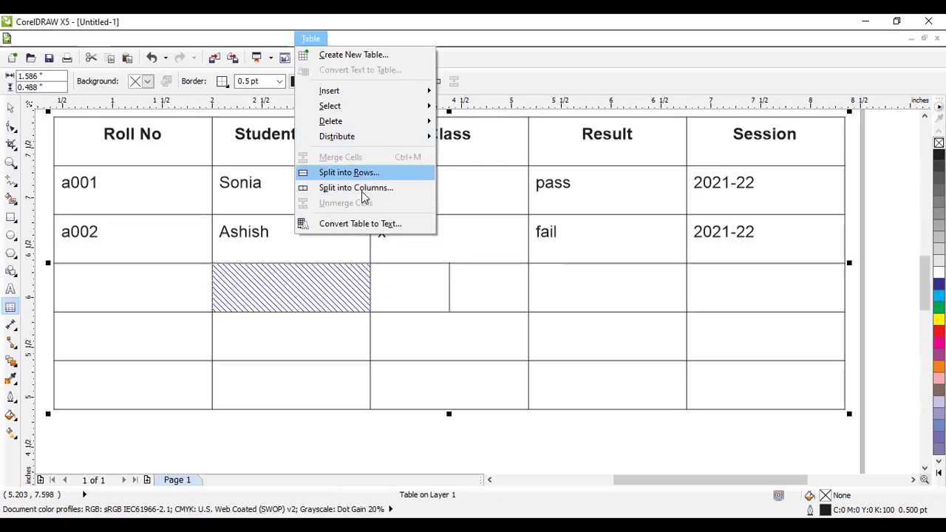
click(362, 175)
text(3)
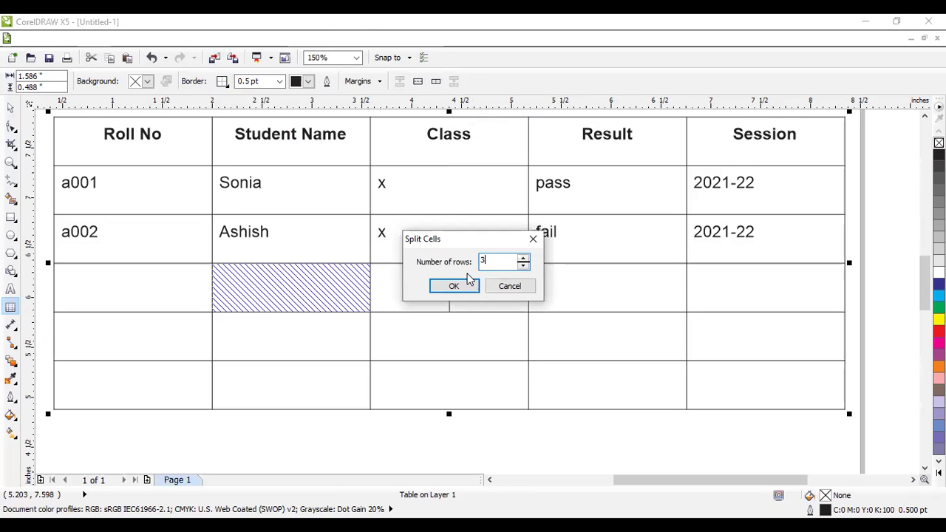
click(443, 285)
click(432, 324)
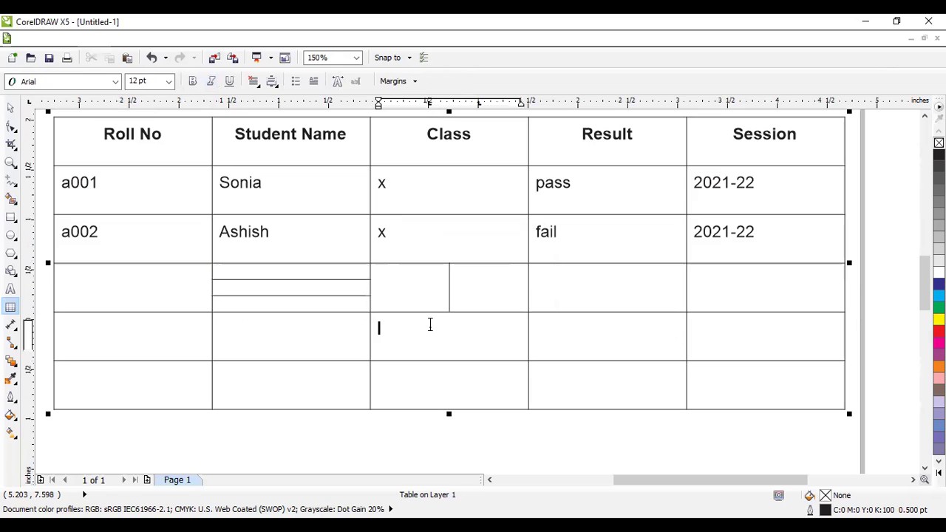
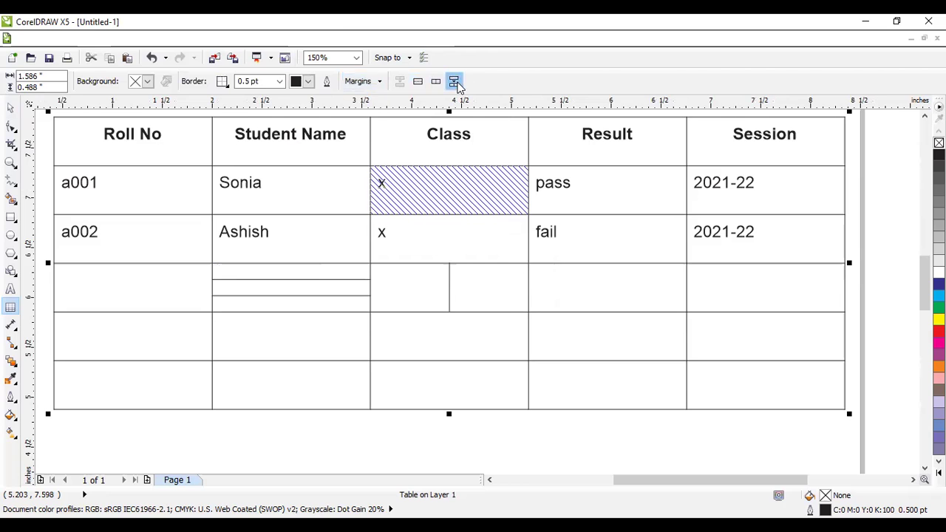
Merge the split cells under Class, and those under Student Name, back into single cells in the first empty row.
drag(475, 296, 387, 291)
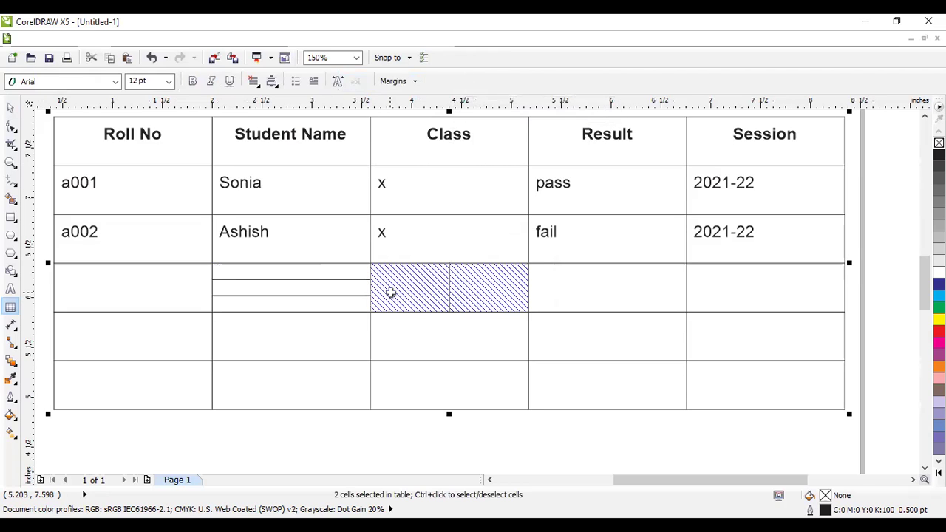
click(455, 82)
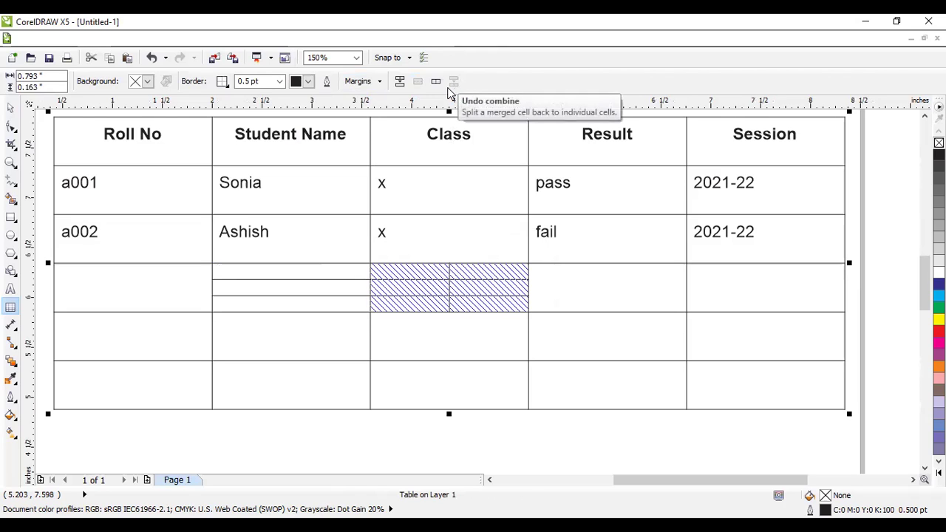
click(399, 82)
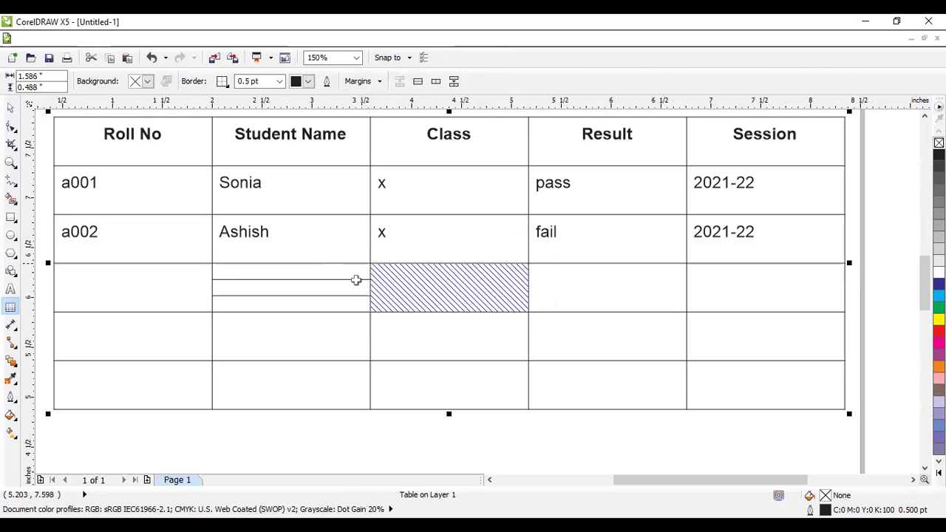
drag(346, 303, 348, 270)
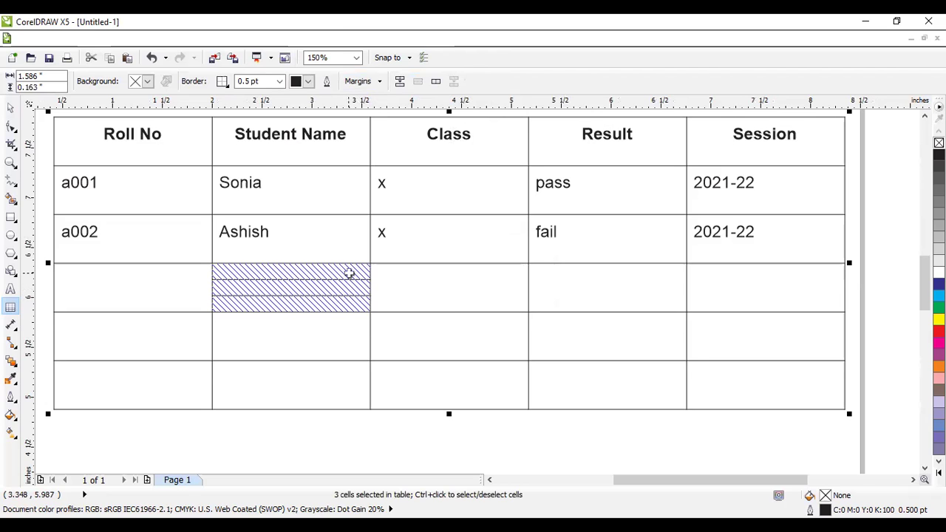
click(400, 82)
click(402, 299)
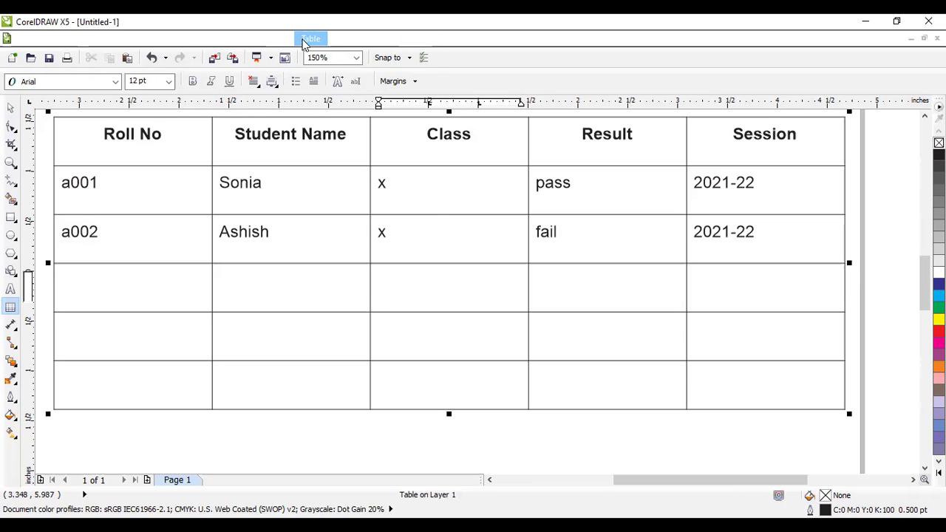
Select all cells of the table and convert the table to text with commas separating the cell text.
click(309, 39)
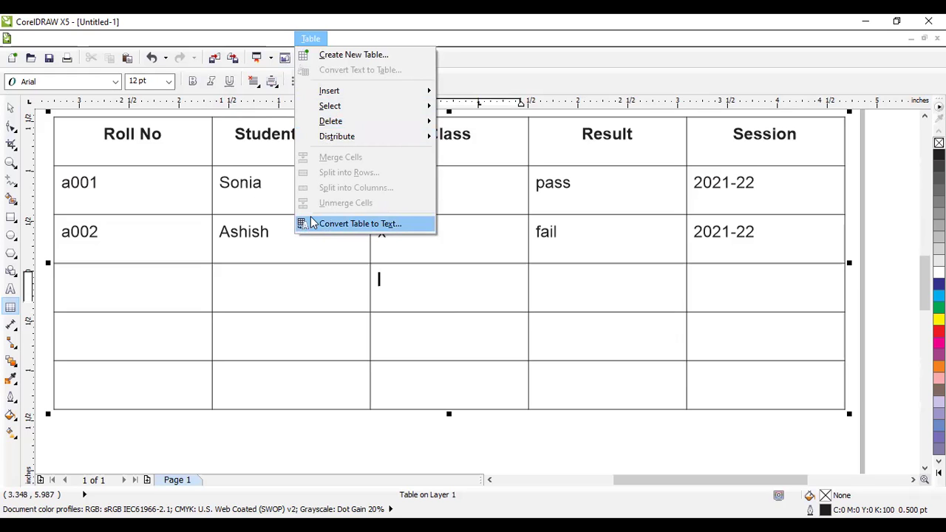
click(105, 144)
mouse_move(133, 143)
mouse_down()
mouse_move(652, 306)
mouse_move(786, 327)
mouse_move(786, 368)
mouse_move(777, 367)
mouse_up()
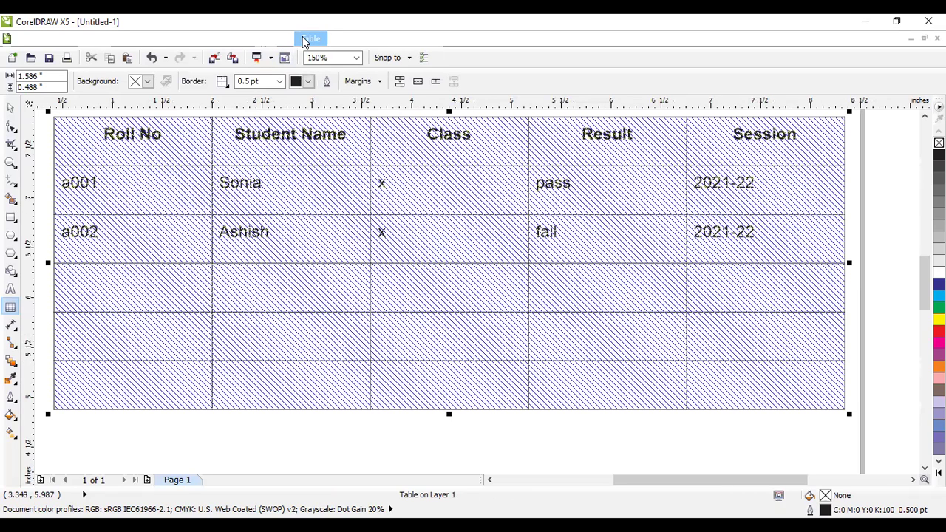
click(304, 39)
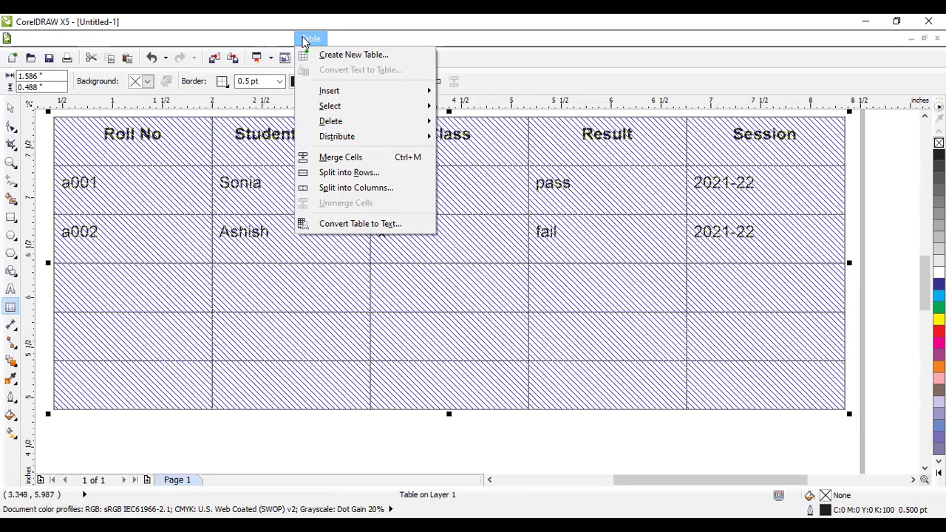
click(362, 224)
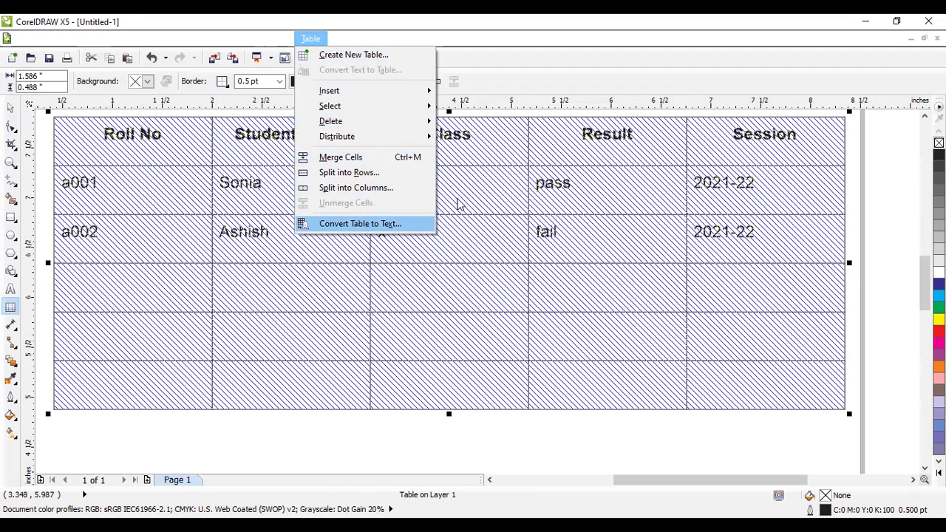
drag(458, 196, 508, 157)
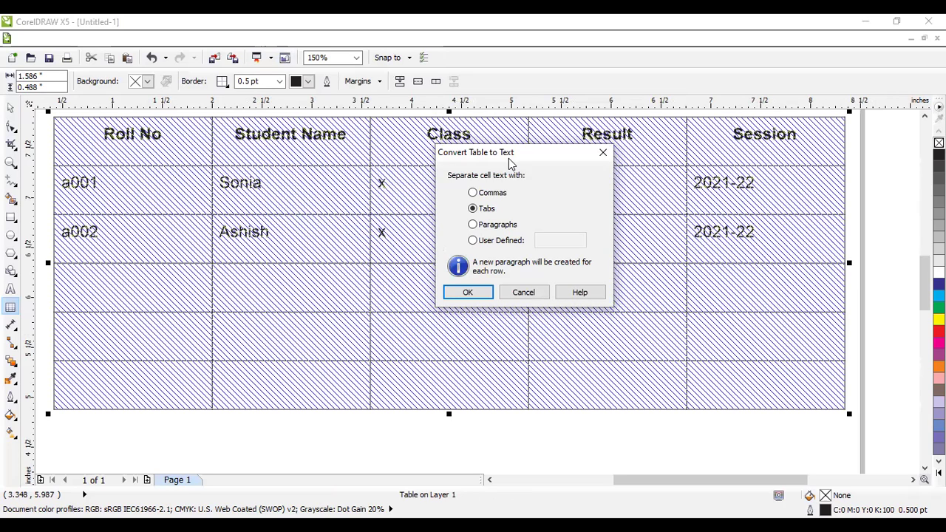
click(473, 193)
click(473, 193)
click(477, 298)
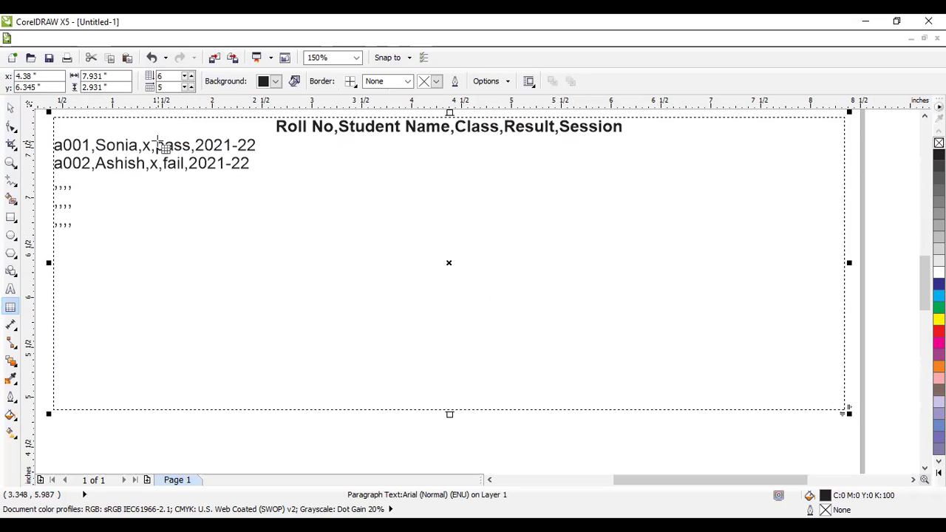
Convert the comma-separated paragraph text to a table, using commas as the column separator.
click(310, 40)
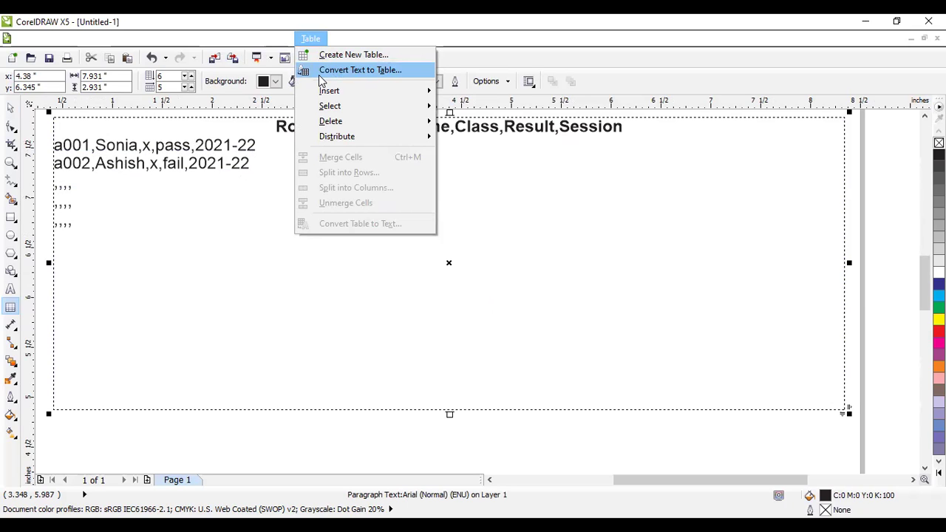
click(347, 70)
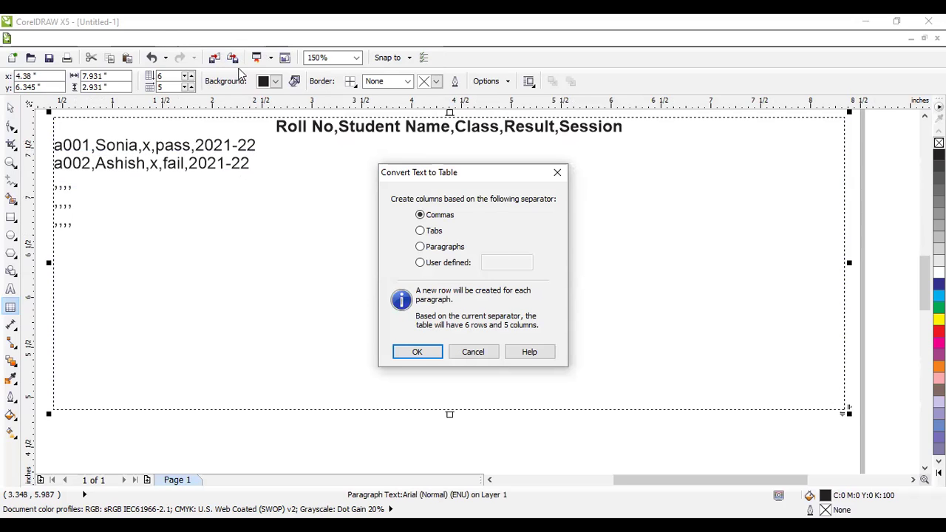
click(420, 353)
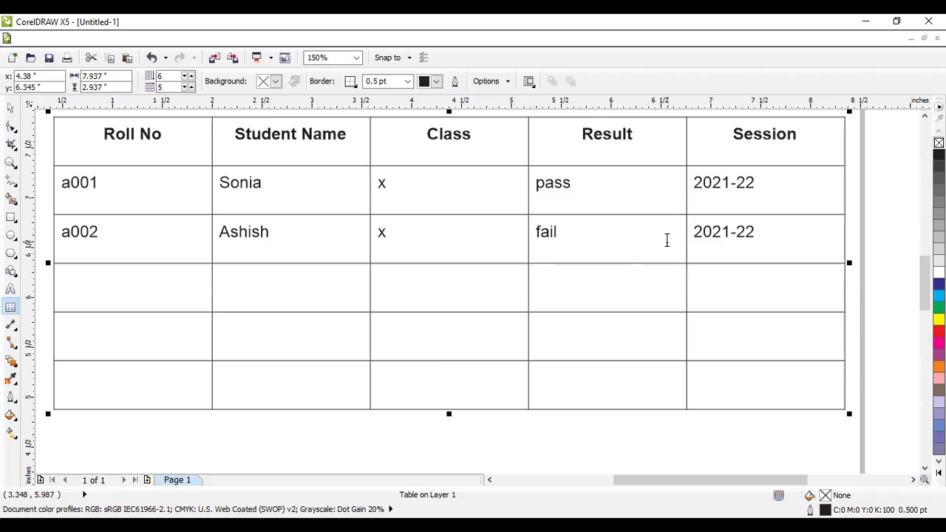
Select all cells of the table and convert the table to text with the user-defined separator "**" between cell texts.
mouse_move(716, 370)
mouse_down()
mouse_move(231, 134)
mouse_move(153, 133)
mouse_up()
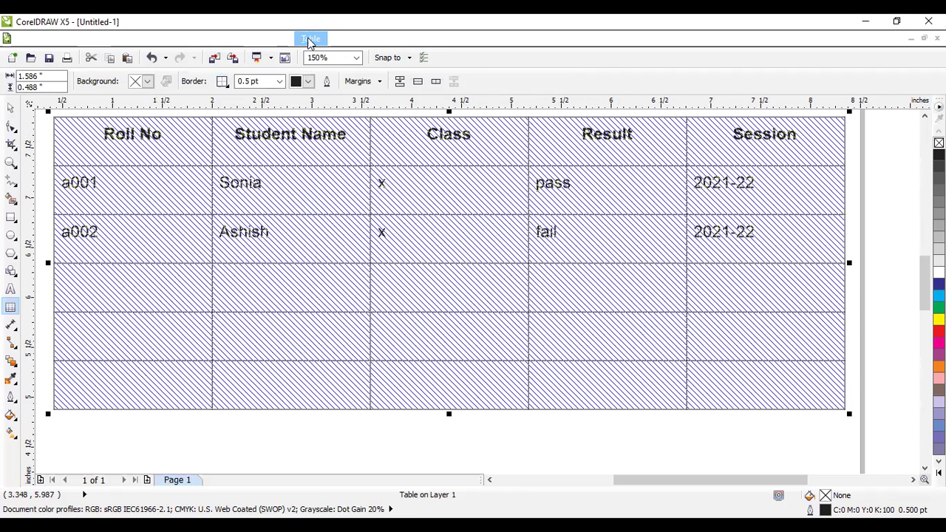
click(310, 40)
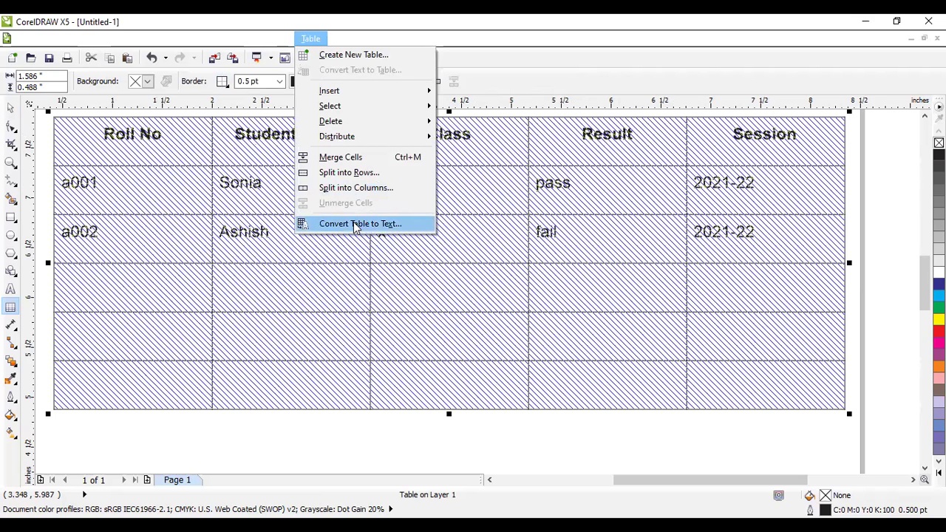
key(Return)
click(472, 241)
click(541, 240)
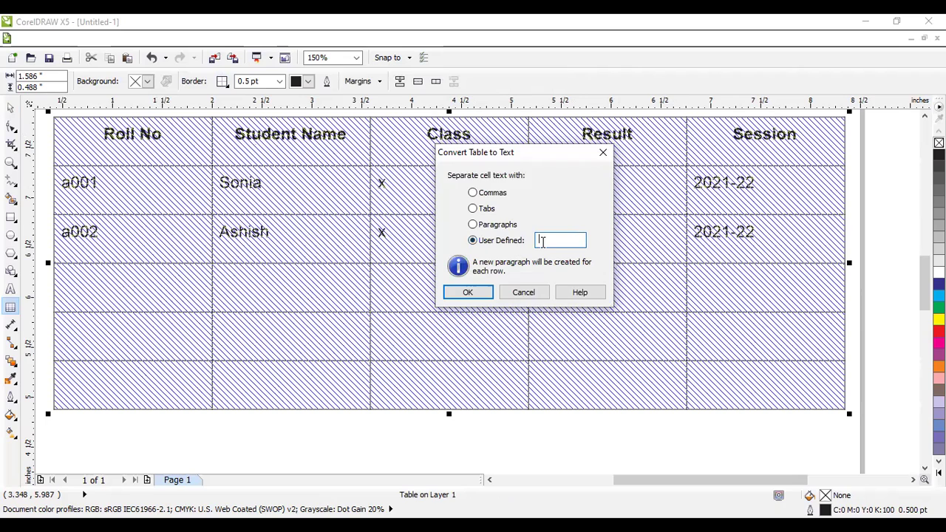
text(-)
text(**)
click(467, 292)
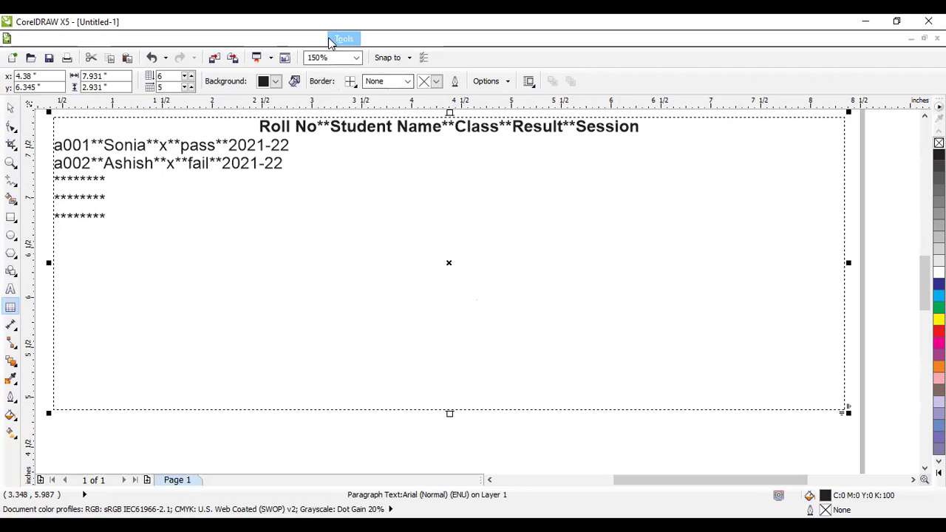
Convert the paragraph text back to a table, using "**" as the user-defined column separator.
click(311, 39)
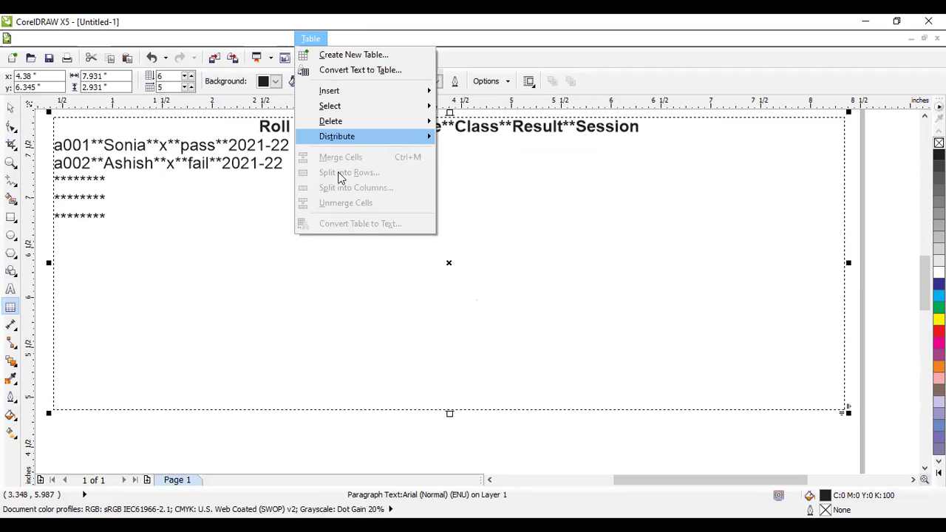
click(394, 70)
click(420, 263)
click(507, 261)
text(**)
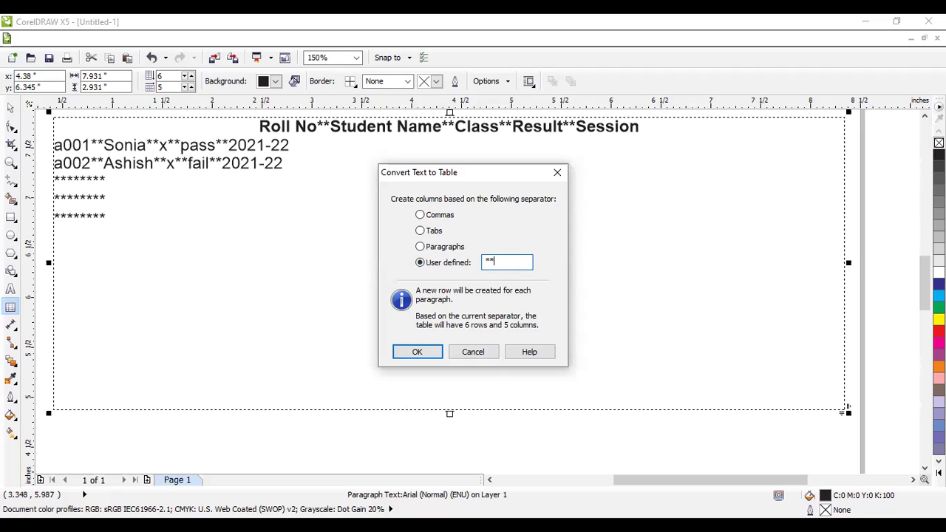
click(414, 352)
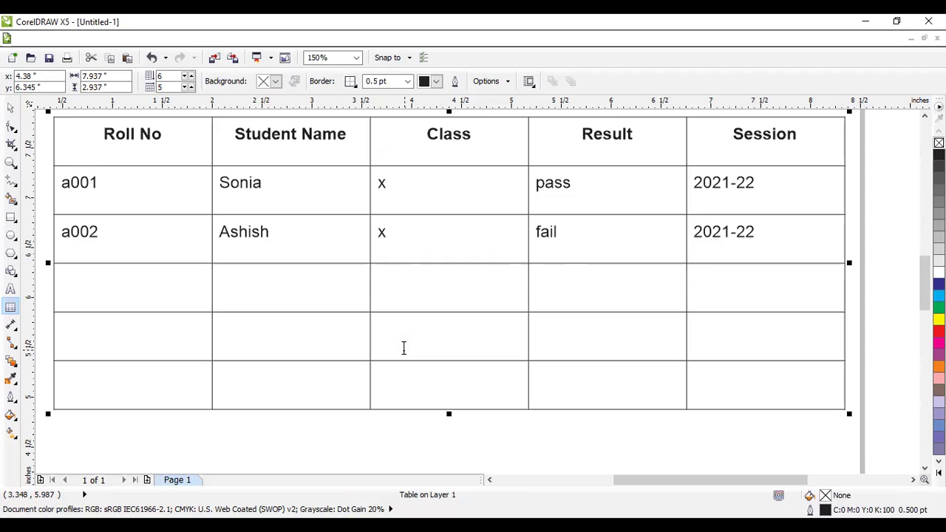
Create a new table with 6 rows and 5 columns, 4.0 inches high and 3.0 inches wide, and delete it.
click(312, 40)
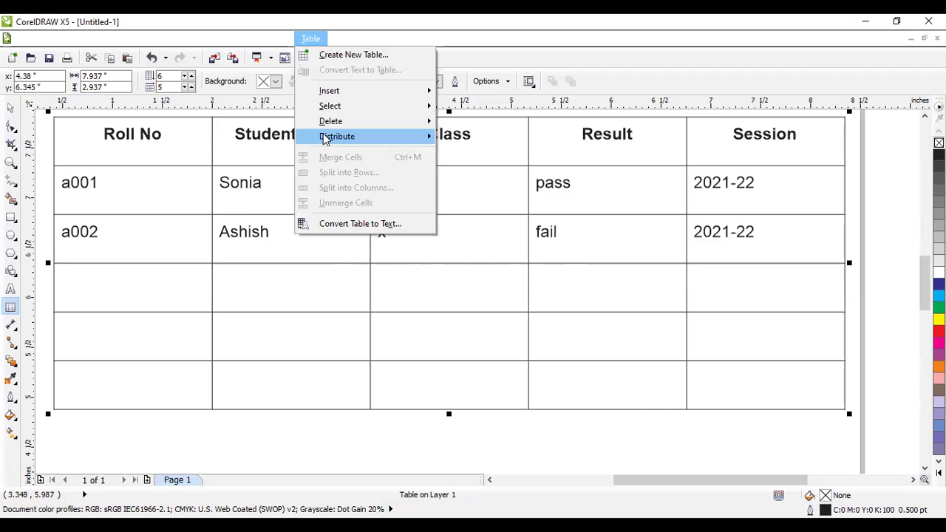
click(343, 57)
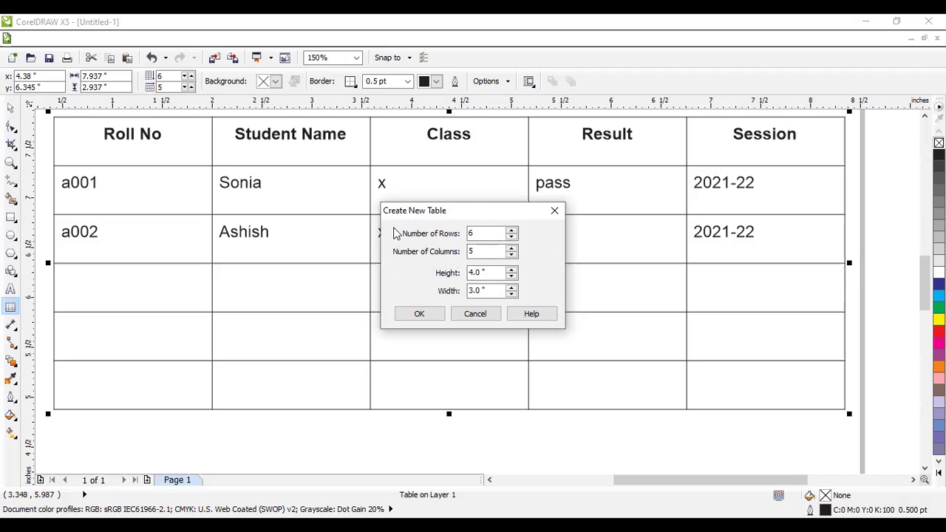
click(439, 314)
scroll(437, 310, down, 3)
scroll(438, 310, up, 2)
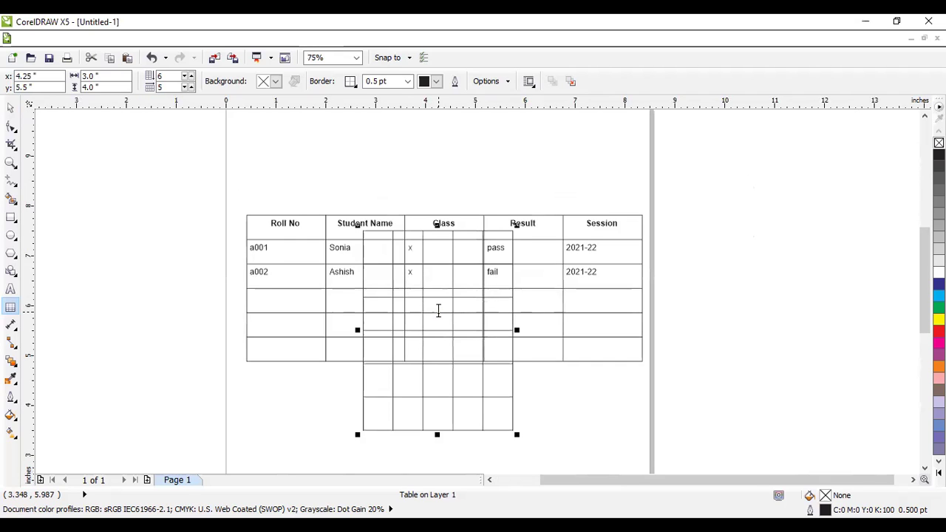
key(Delete)
scroll(403, 268, up, 2)
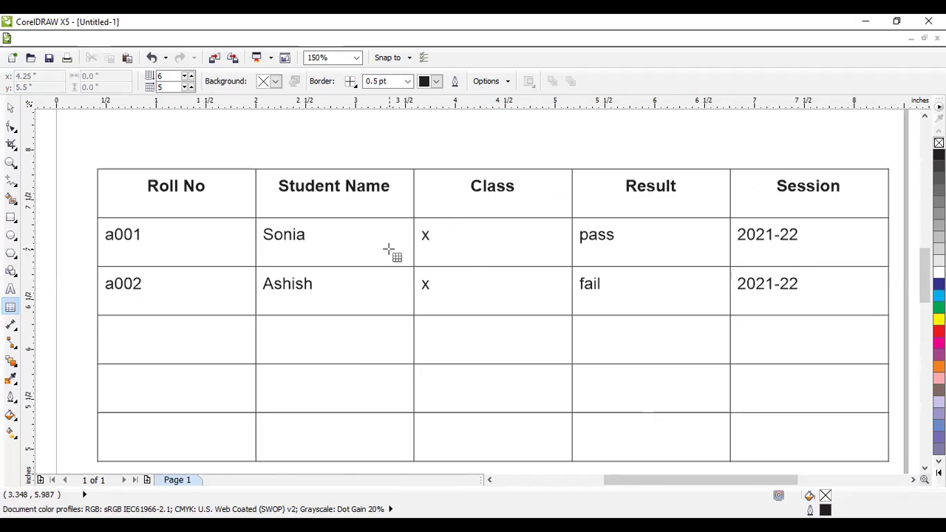
click(924, 468)
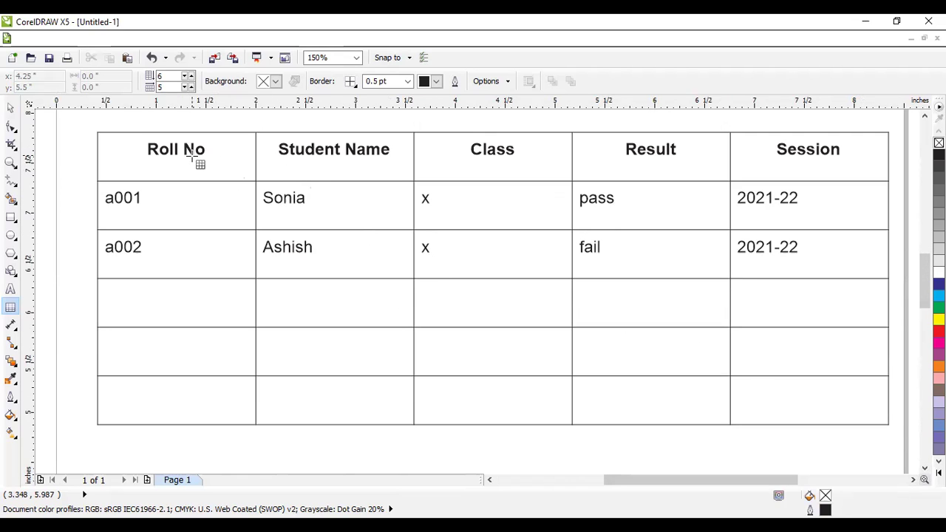
Select all cells of the results table and set their outside border width to 8.0 pt.
click(11, 108)
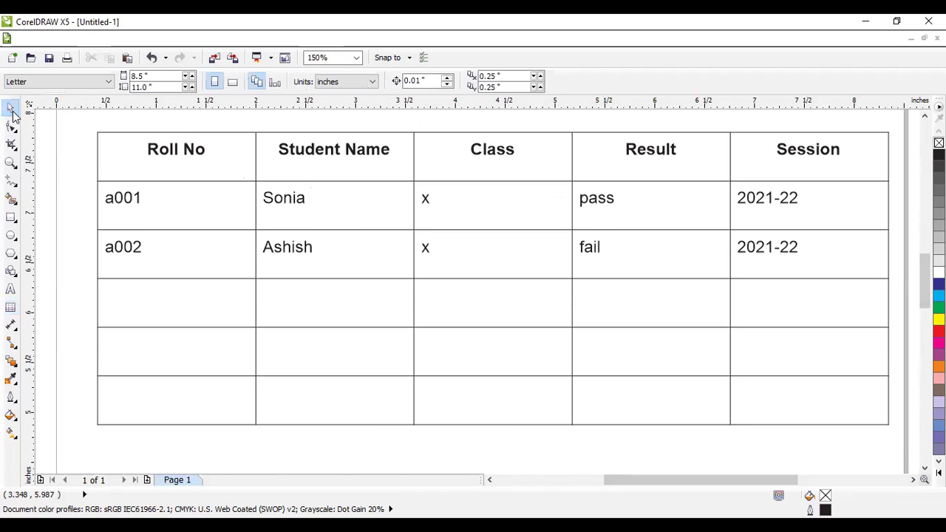
click(126, 155)
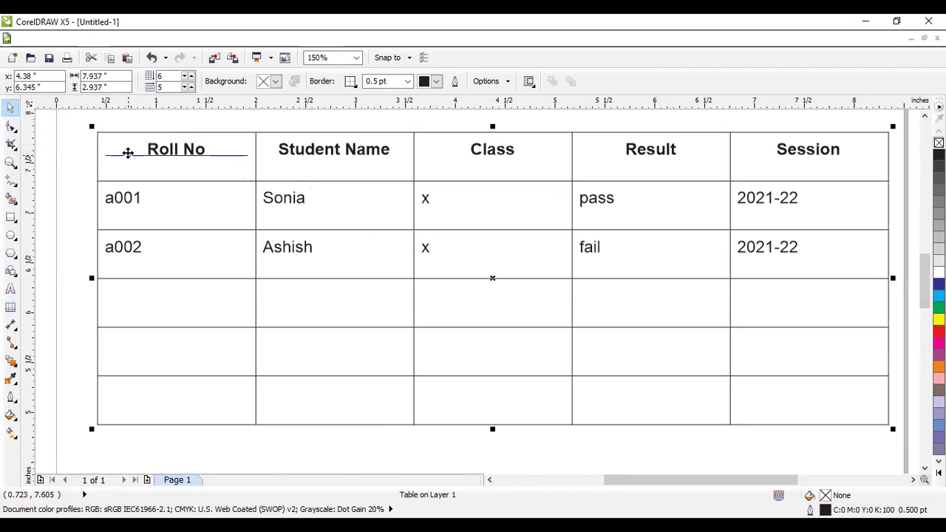
double_click(130, 151)
mouse_move(128, 148)
mouse_down()
mouse_move(667, 321)
mouse_move(798, 380)
mouse_move(791, 389)
mouse_up()
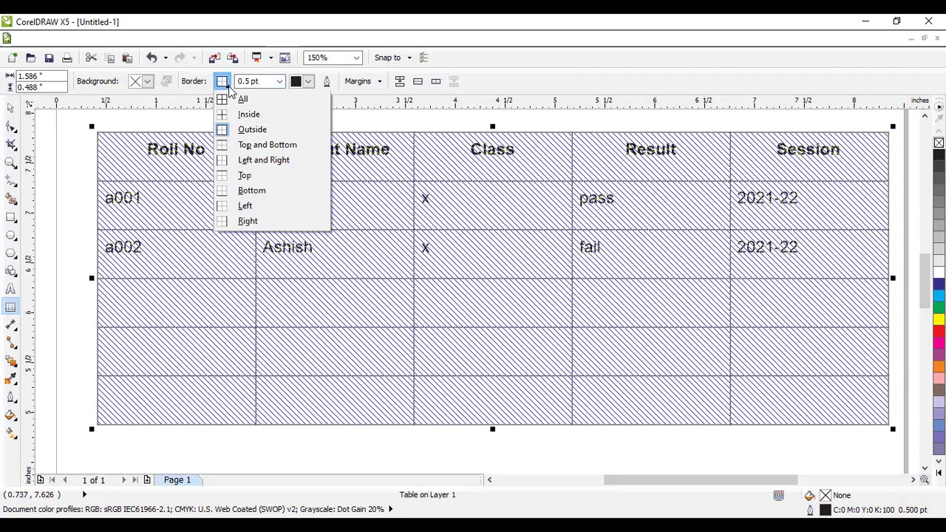
click(281, 82)
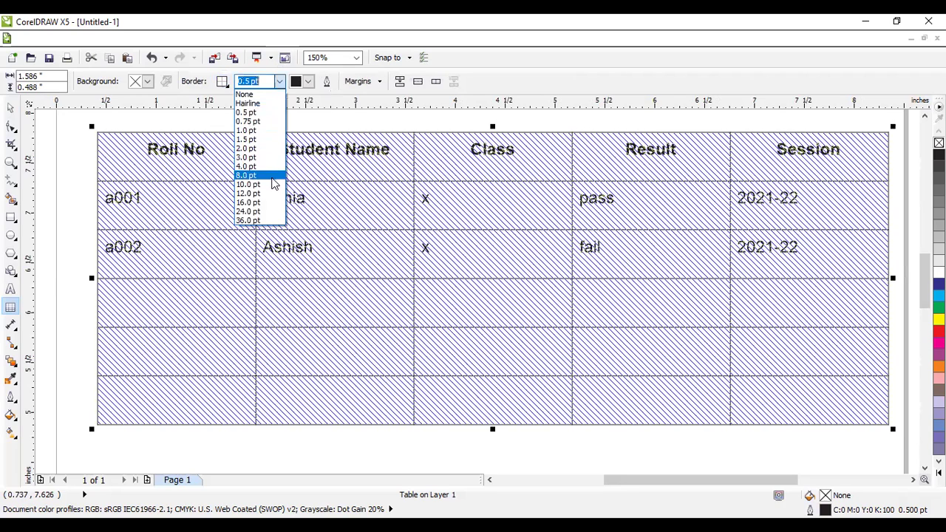
click(274, 176)
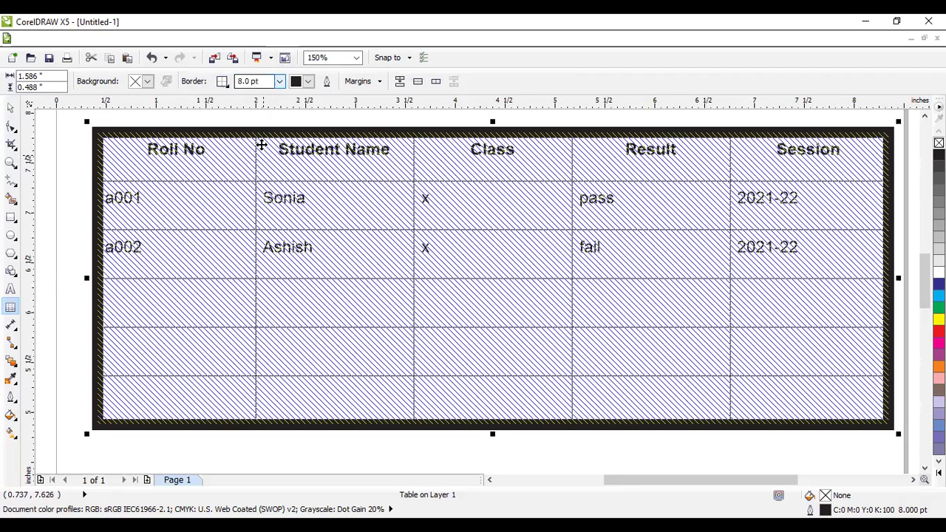
Set the outside border of the selected cells to a 1.5 pt width and red colour.
click(279, 82)
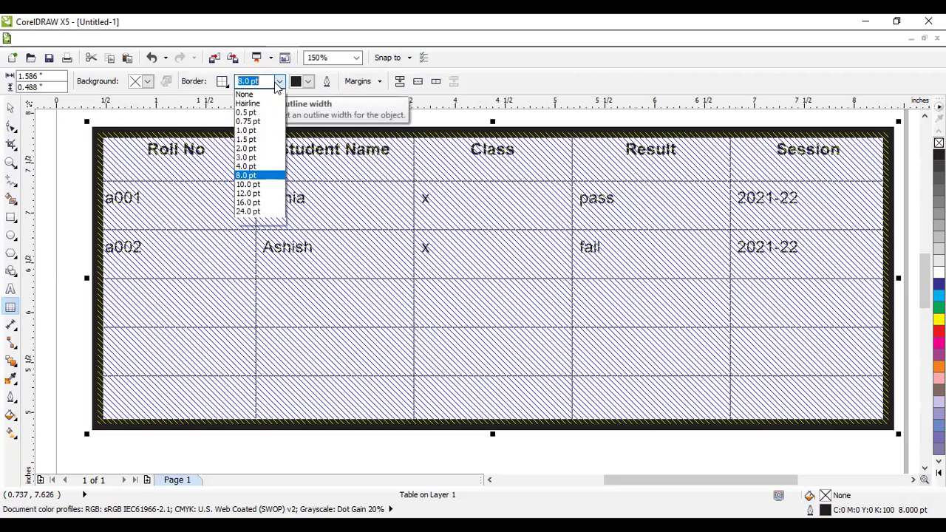
click(268, 141)
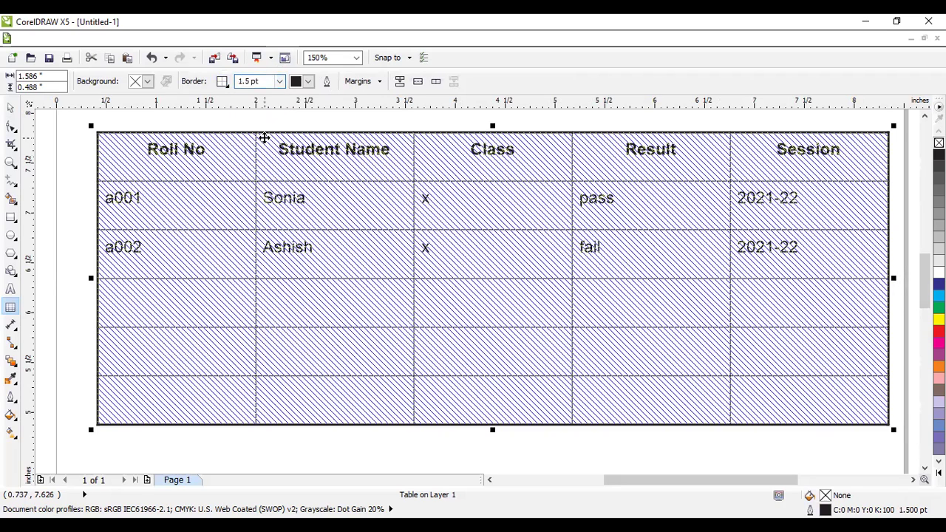
click(308, 81)
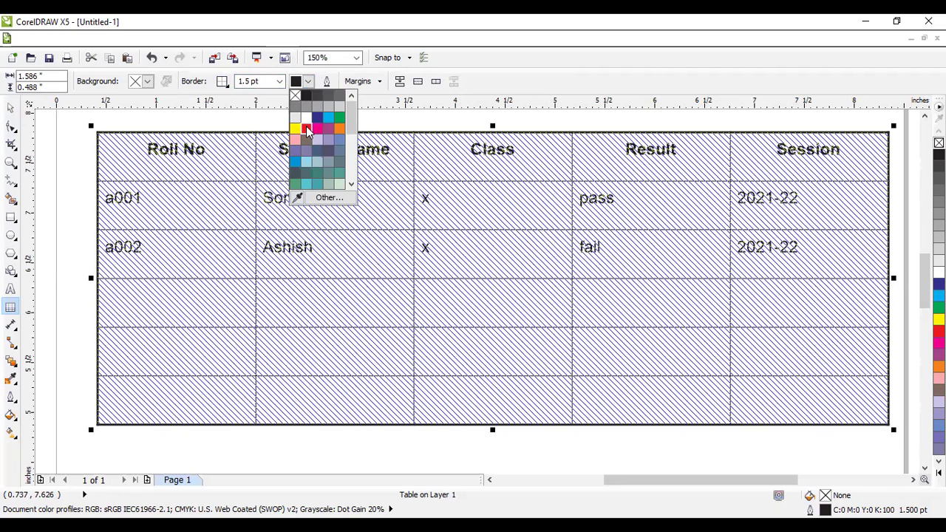
click(306, 129)
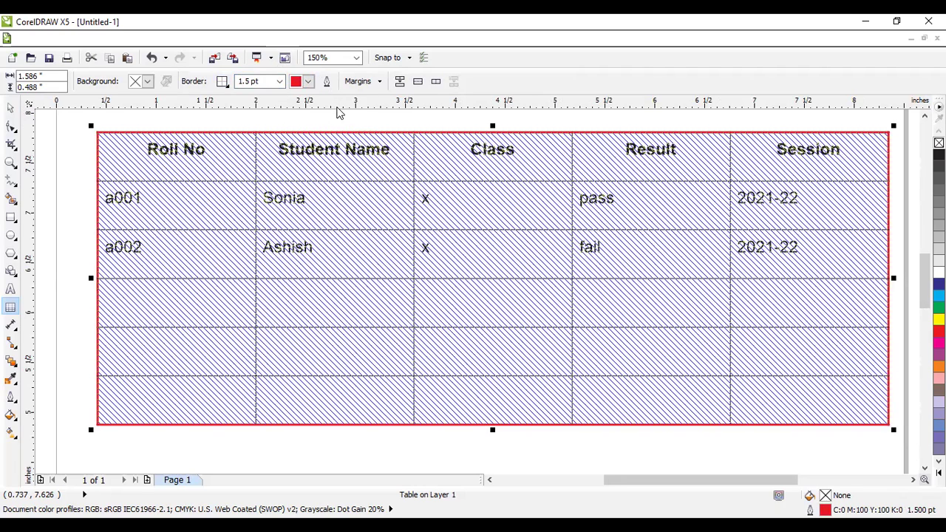
Select the header row from Roll No to Session and fill its background with yellow.
click(148, 82)
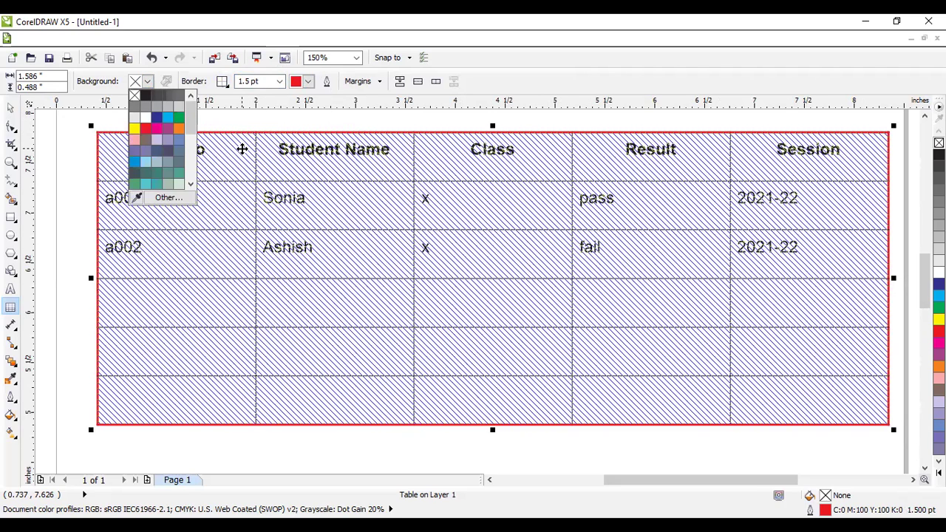
click(153, 147)
mouse_move(153, 147)
mouse_down()
mouse_move(606, 141)
mouse_move(779, 150)
mouse_up()
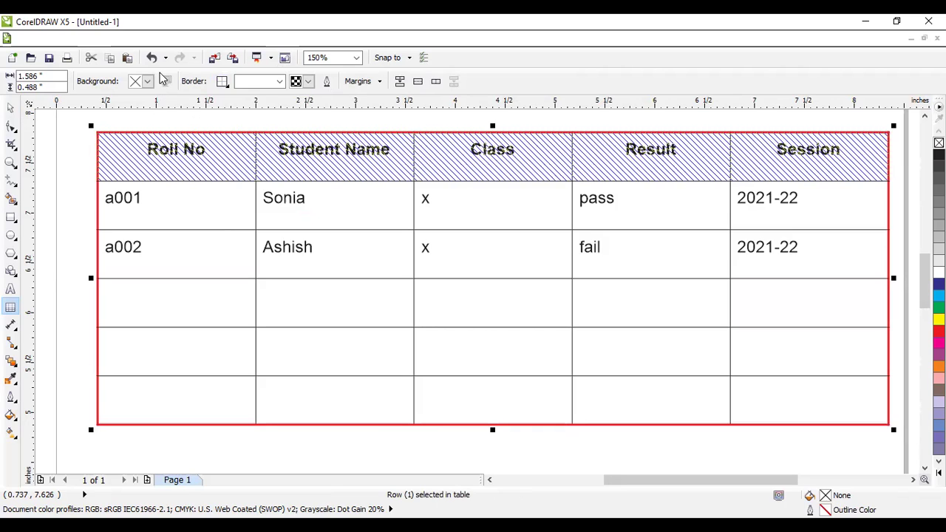
click(148, 81)
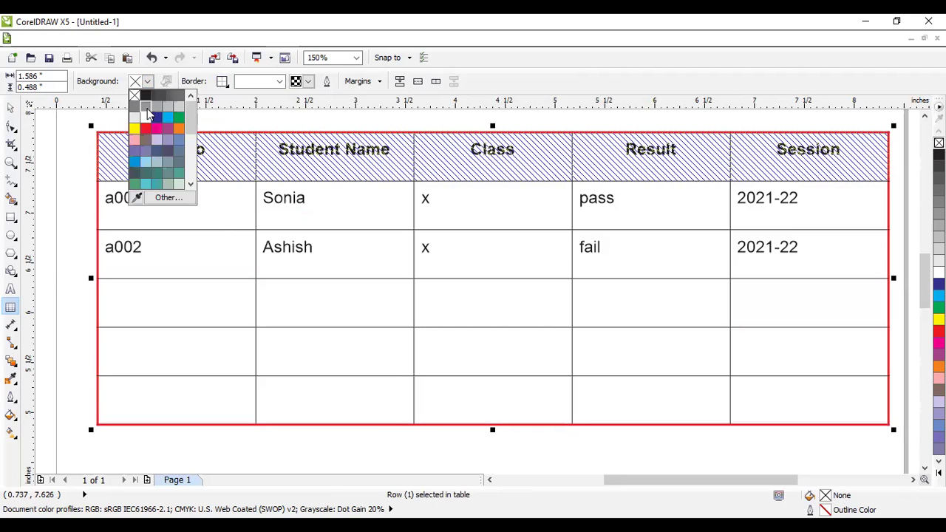
click(134, 129)
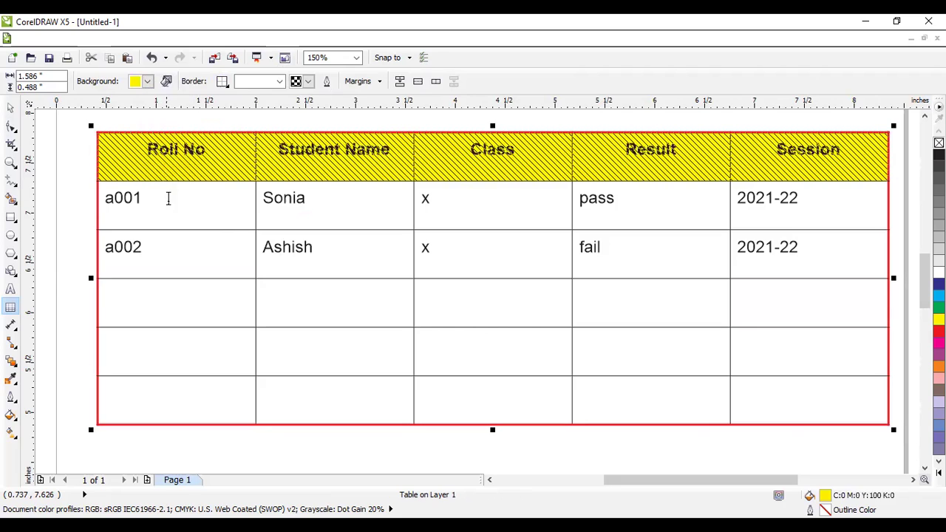
Select the five rows below the header and fill their background with PANTONE 100 C from the PANTONE solid coated palette.
click(169, 198)
key(Left)
key(Left)
key(Left)
key(Left)
drag(270, 238, 747, 374)
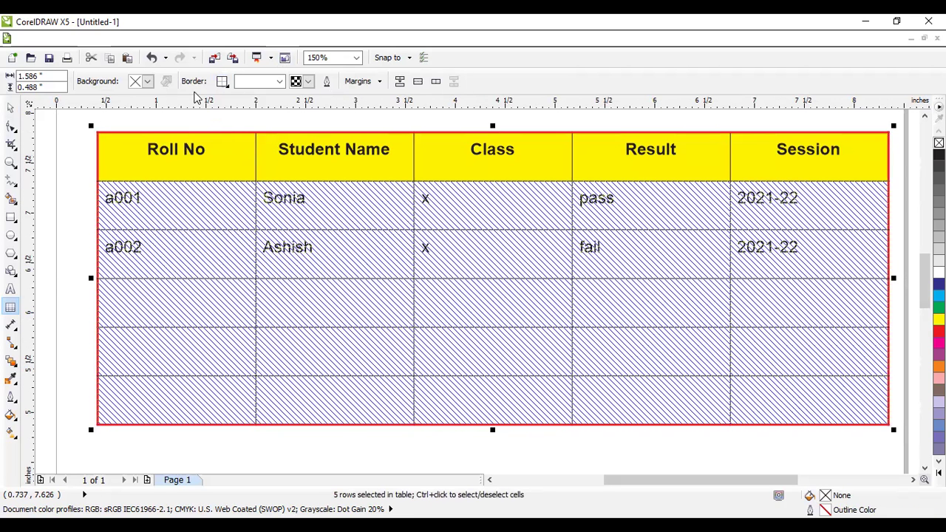
click(148, 81)
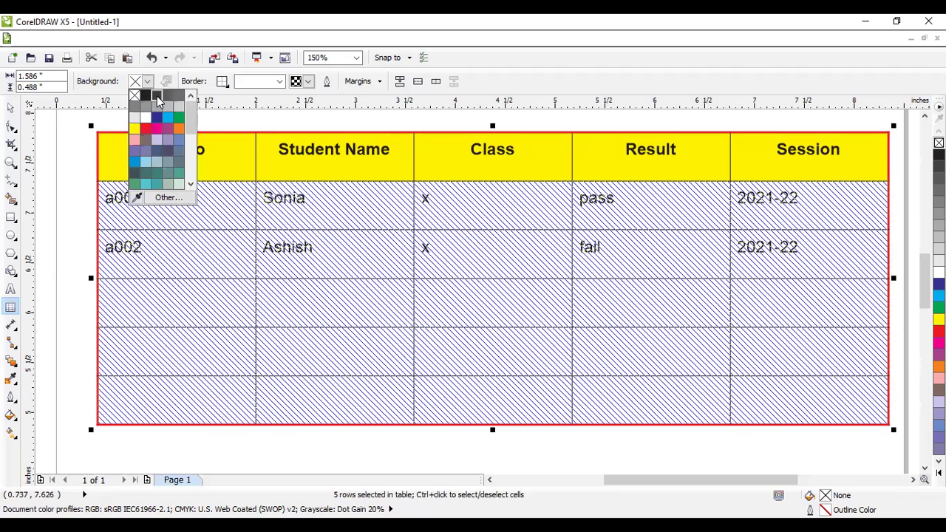
drag(190, 122, 191, 168)
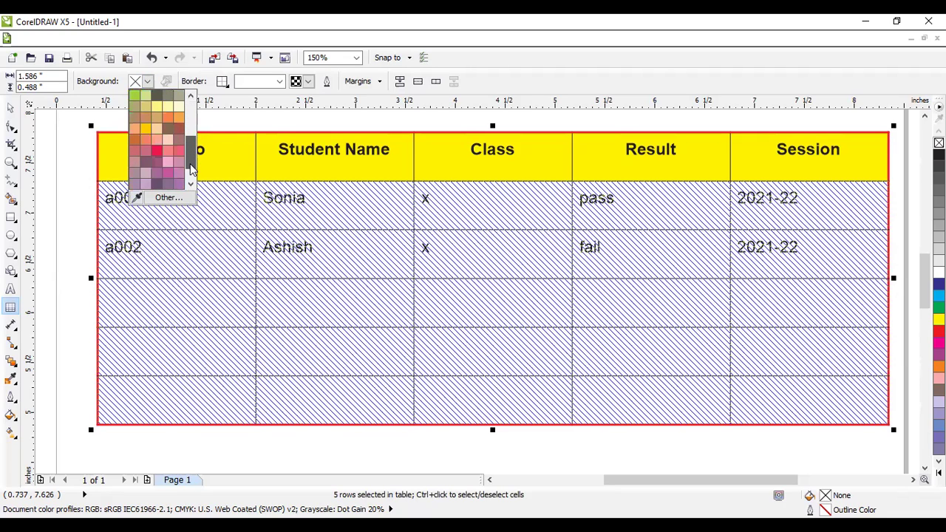
click(163, 198)
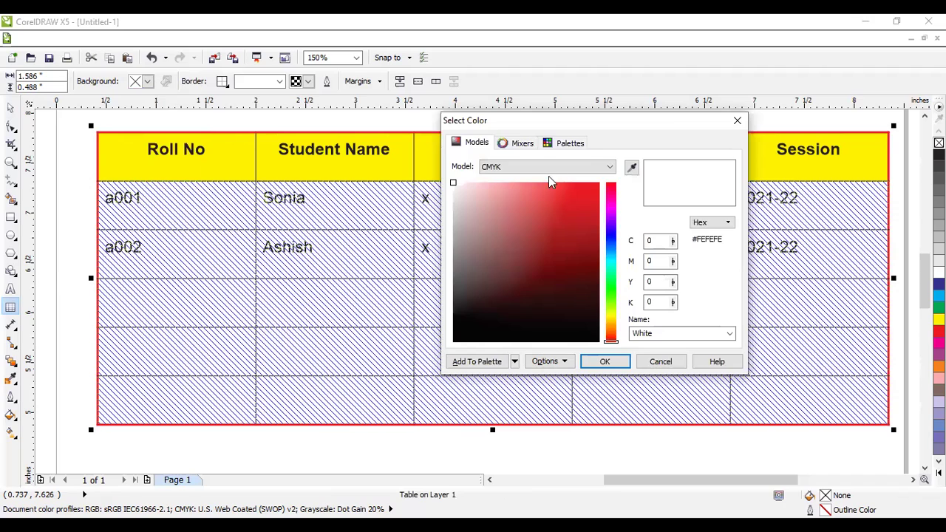
click(522, 143)
click(565, 142)
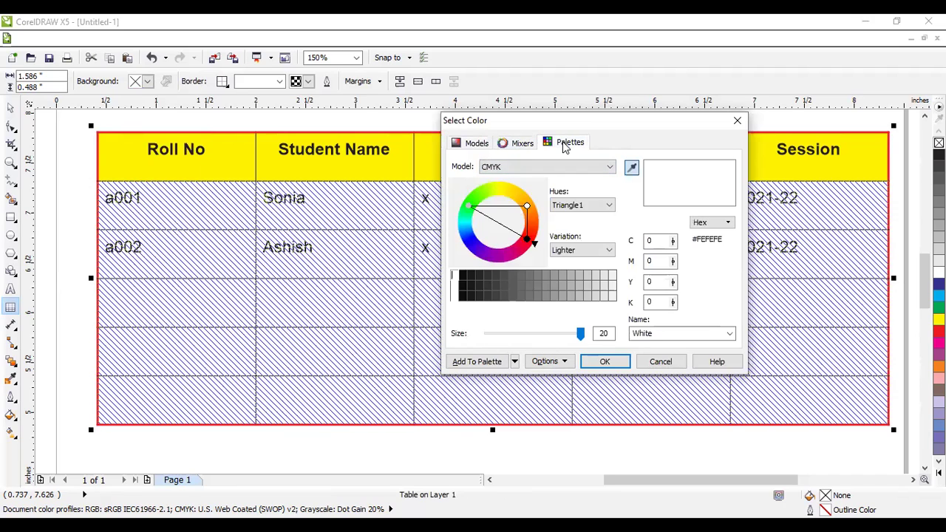
click(503, 190)
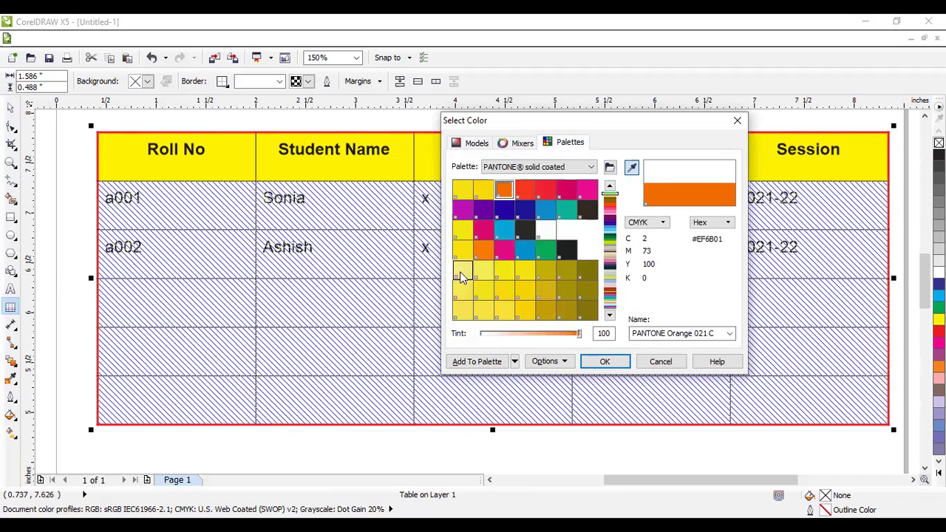
click(462, 272)
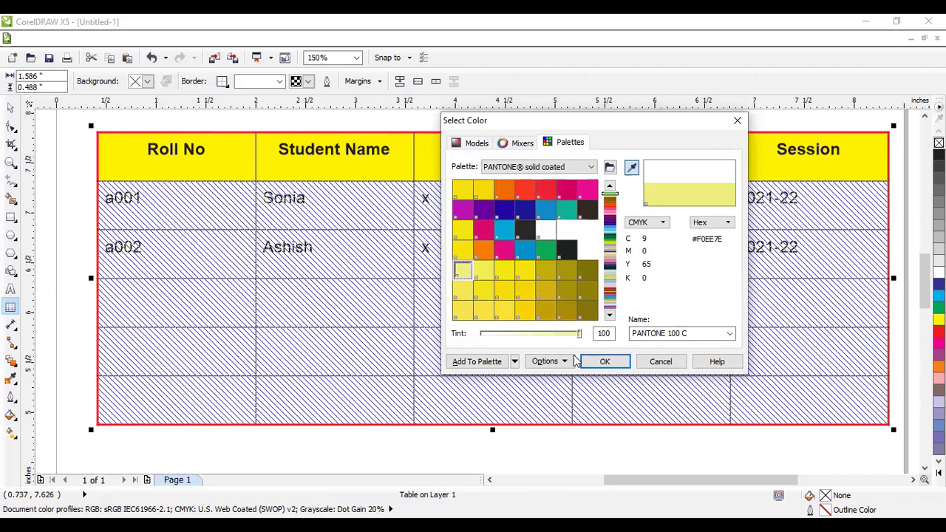
click(605, 362)
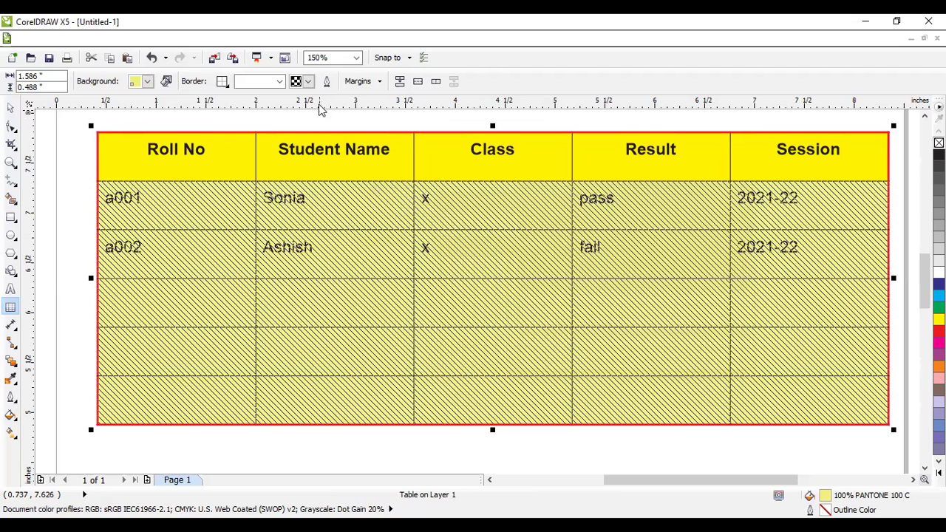
Set the outside border colour of the five selected rows below the header to yellow.
click(309, 81)
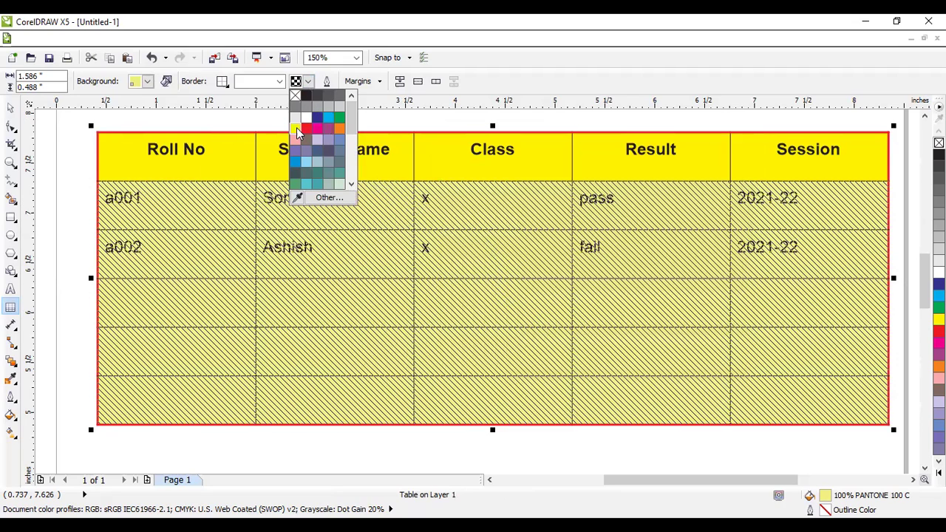
click(295, 129)
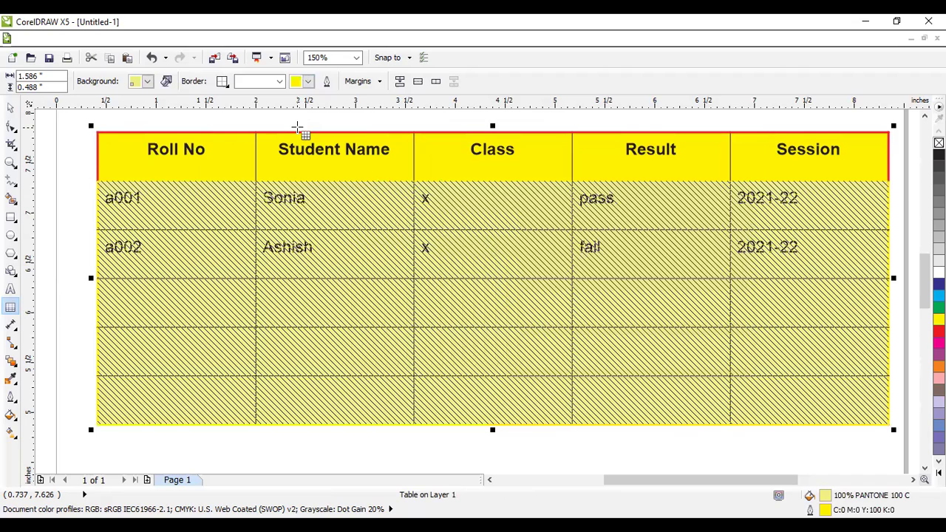
Change the outside border colour of the five selected rows below the header to black.
click(309, 82)
click(308, 96)
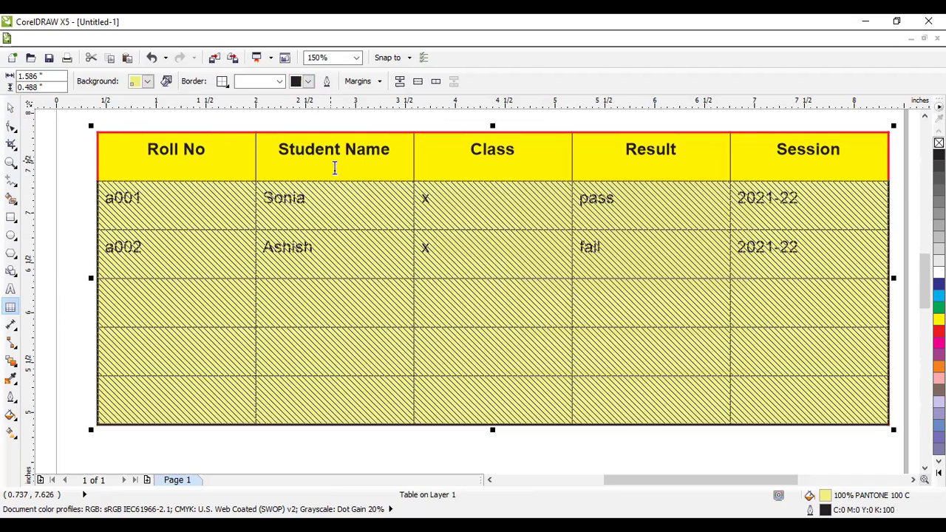
click(280, 83)
click(283, 95)
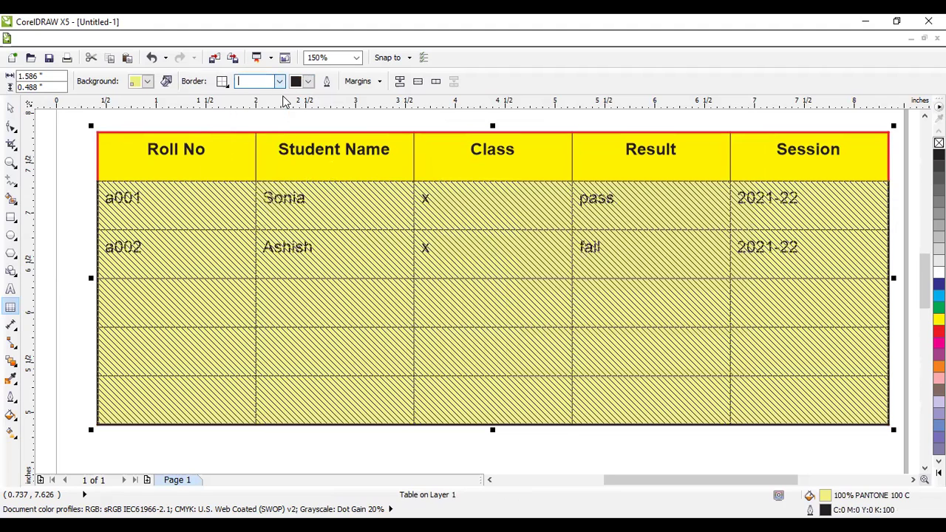
Set the same margin of 0.069 inches on all sides of the cells in the selected rows.
click(380, 83)
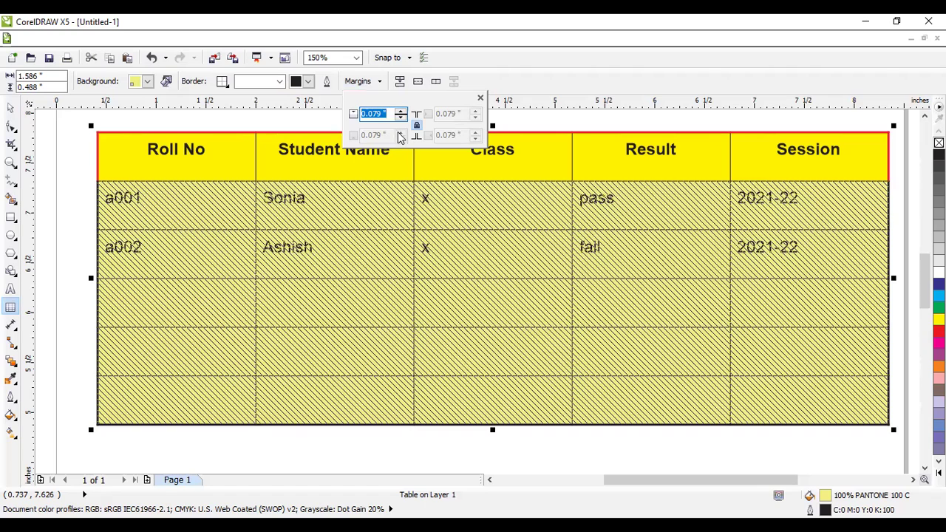
click(400, 112)
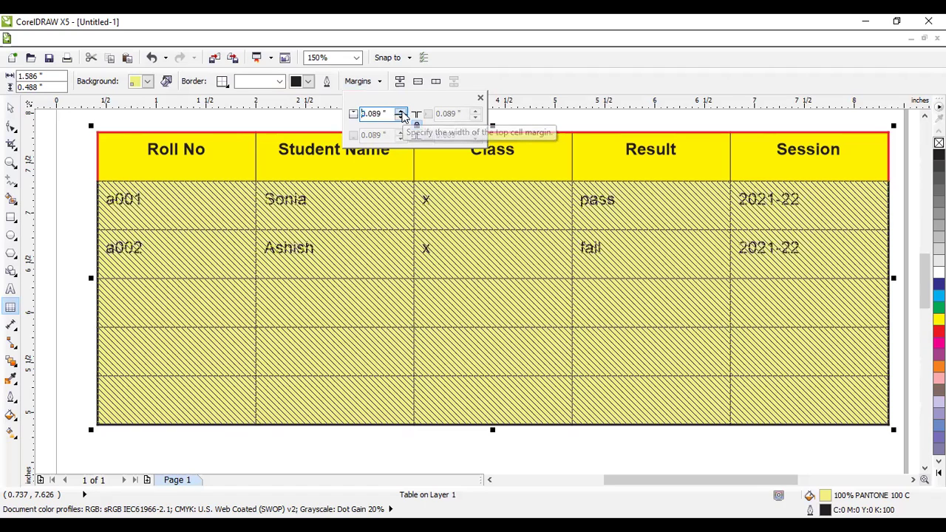
click(400, 113)
click(400, 112)
click(400, 112)
click(399, 112)
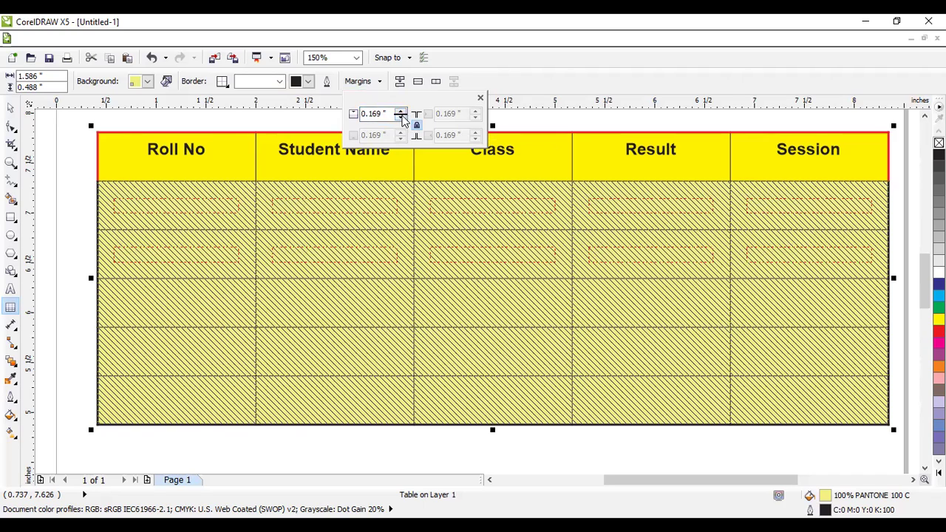
text(0.059)
key(Return)
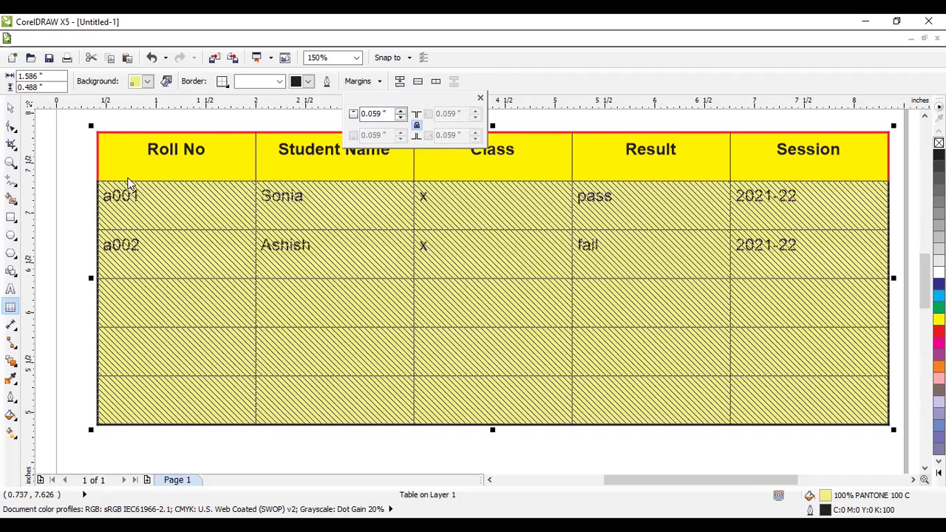
click(400, 115)
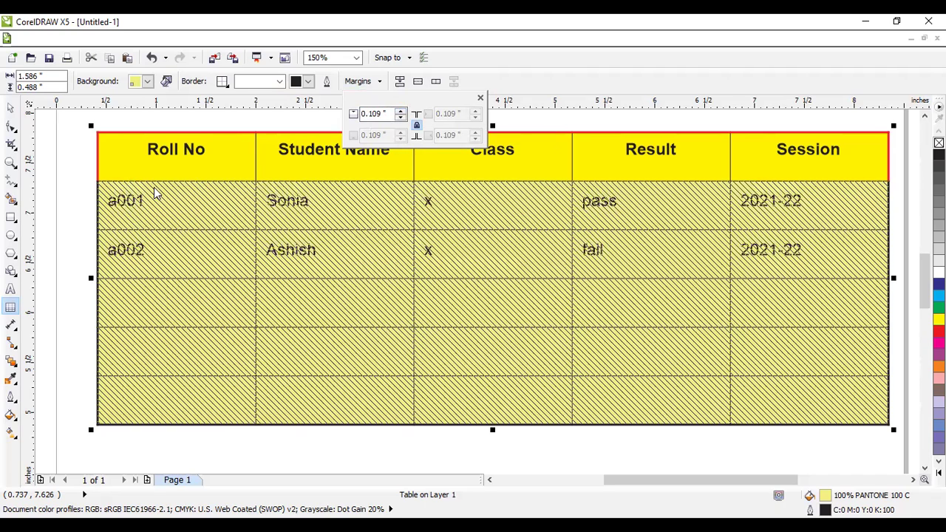
click(416, 127)
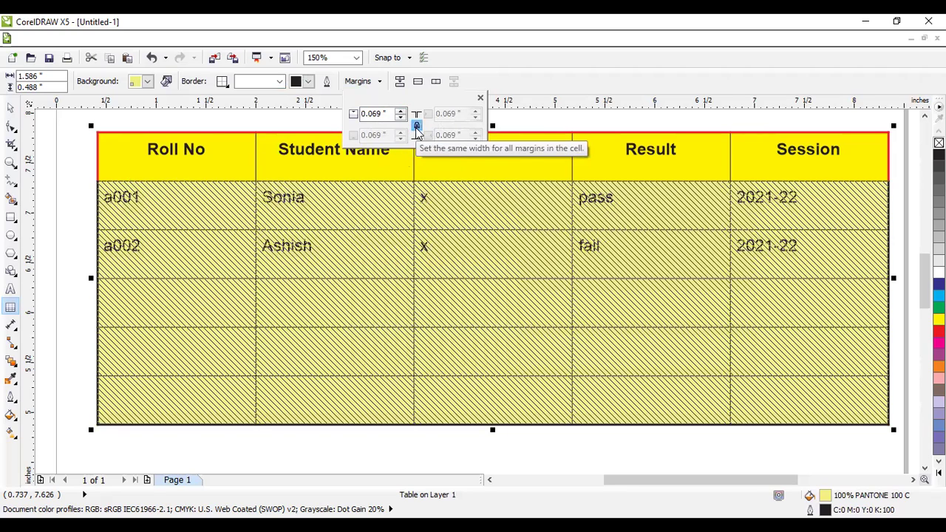
Unlink the cell margins and set the top margin to 0.139 inches and the bottom margin to 0.099 inches.
click(417, 130)
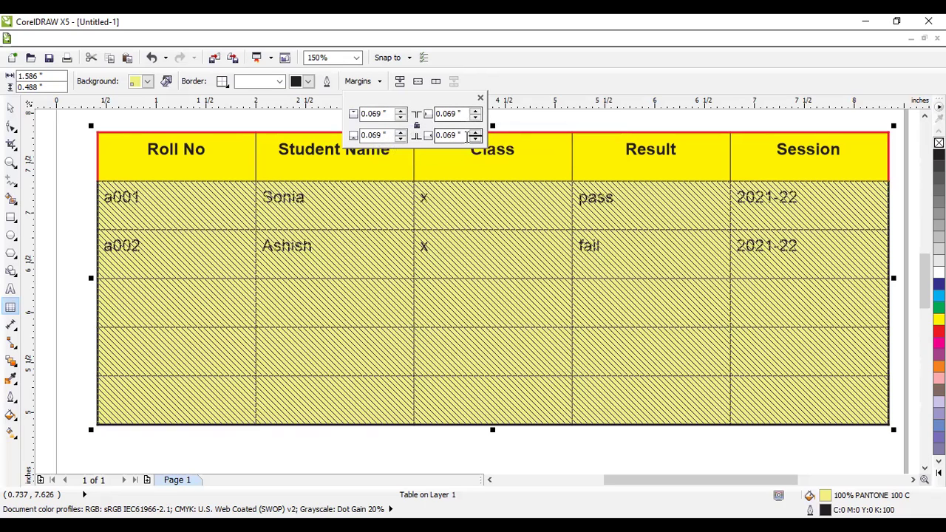
click(401, 133)
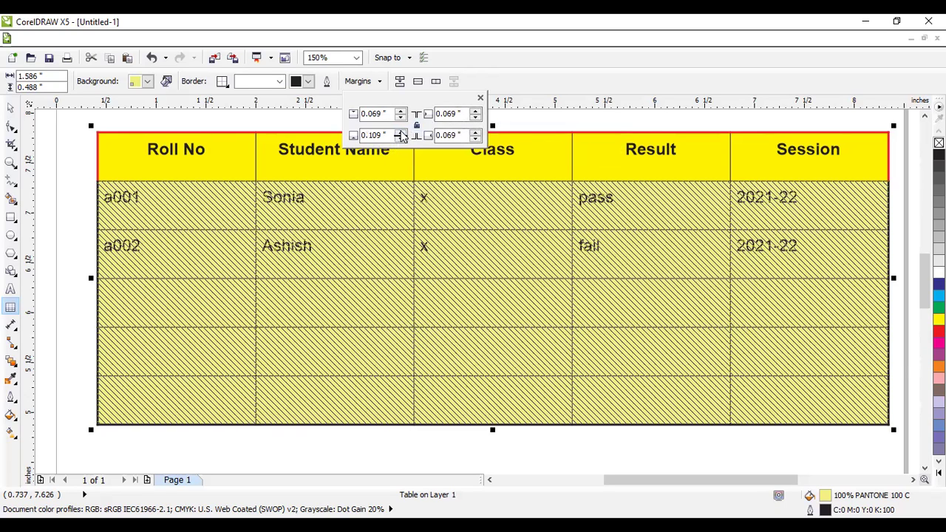
click(401, 132)
click(401, 112)
click(401, 134)
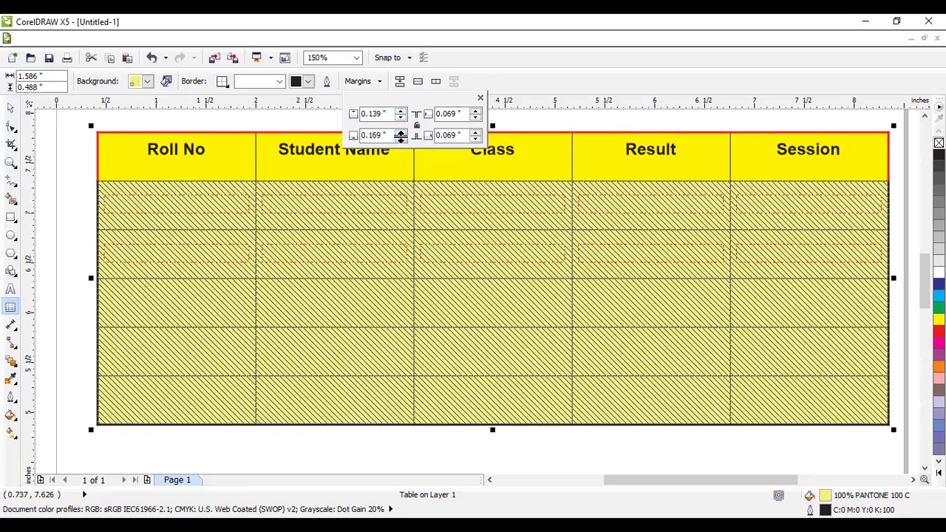
click(402, 139)
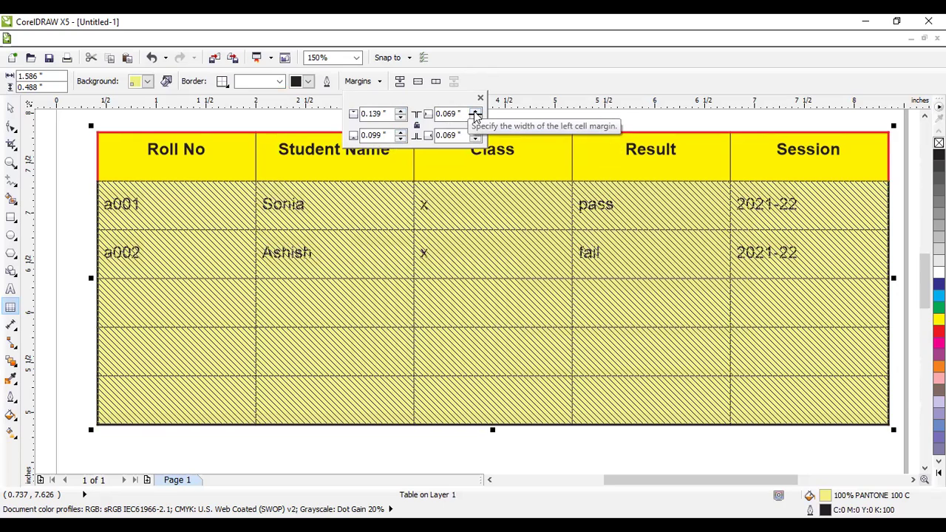
Set the left cell margin to 0.189 inches and the right cell margin to 0.149 inches.
click(475, 112)
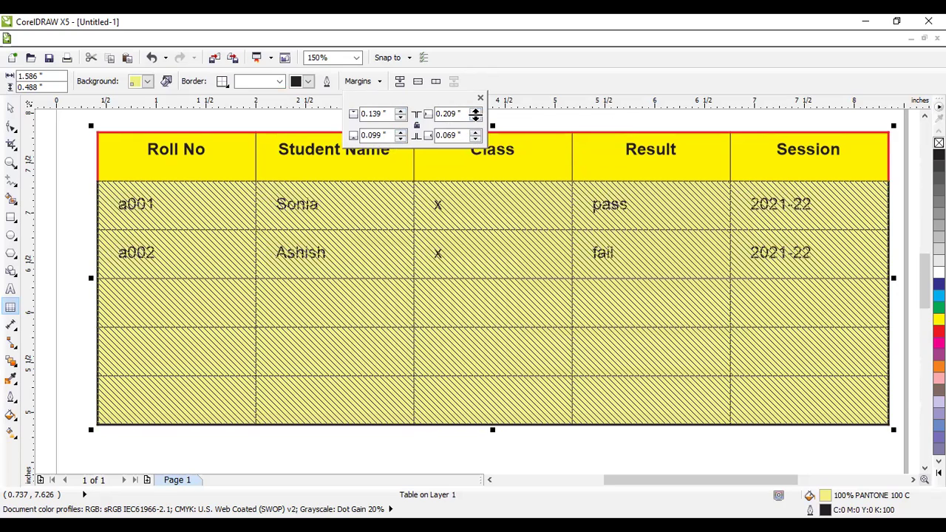
click(476, 117)
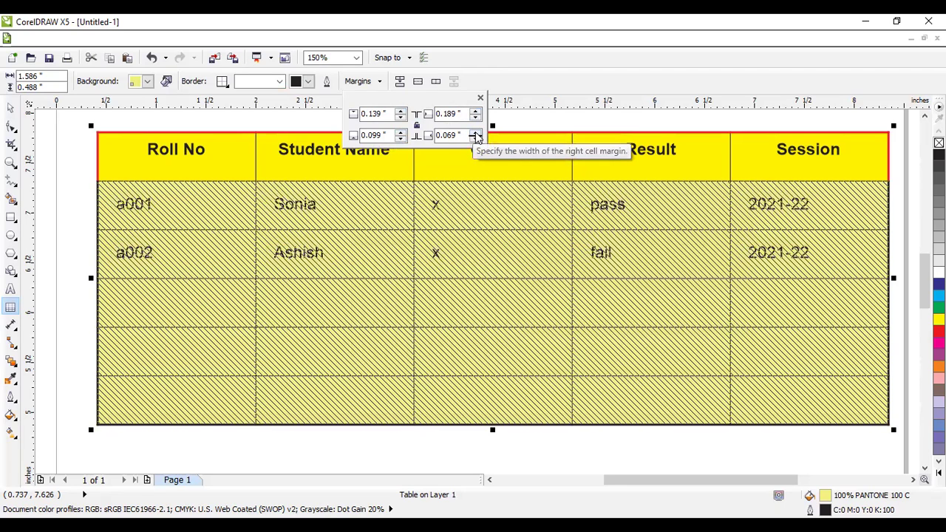
click(476, 135)
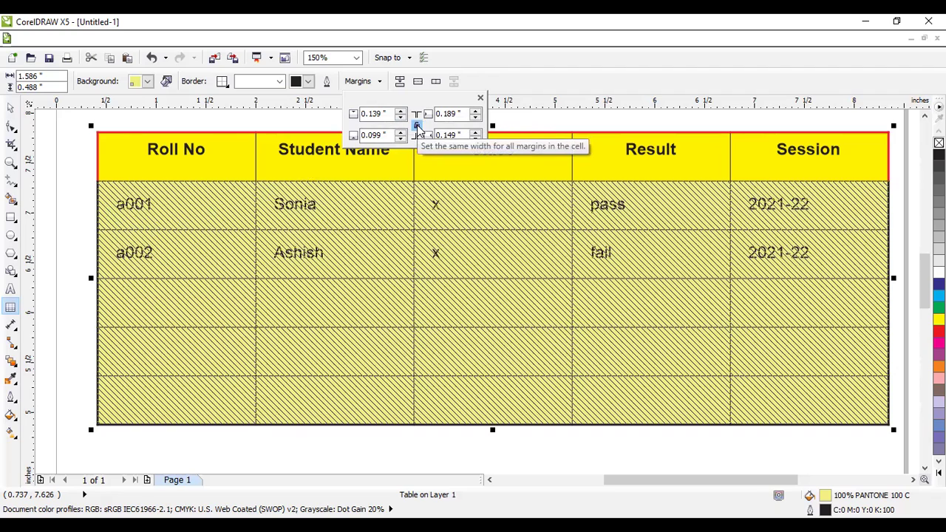
click(416, 126)
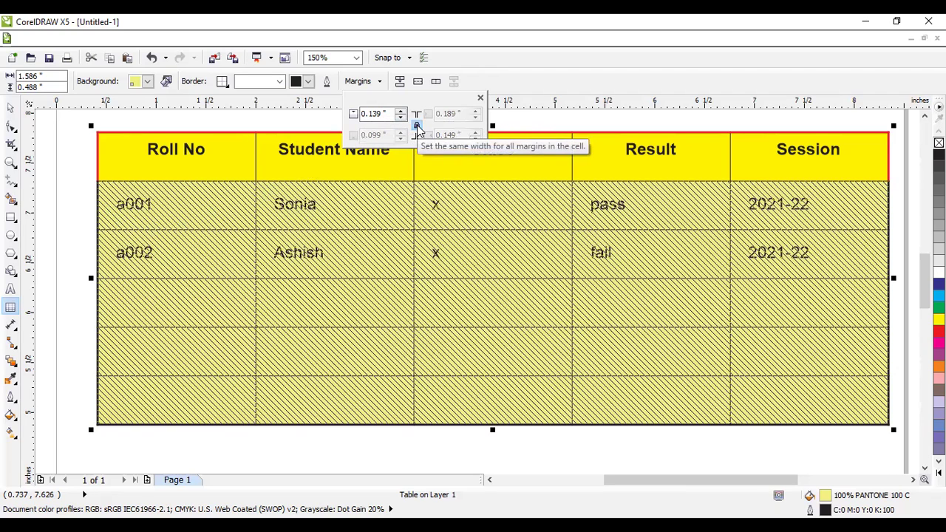
click(417, 126)
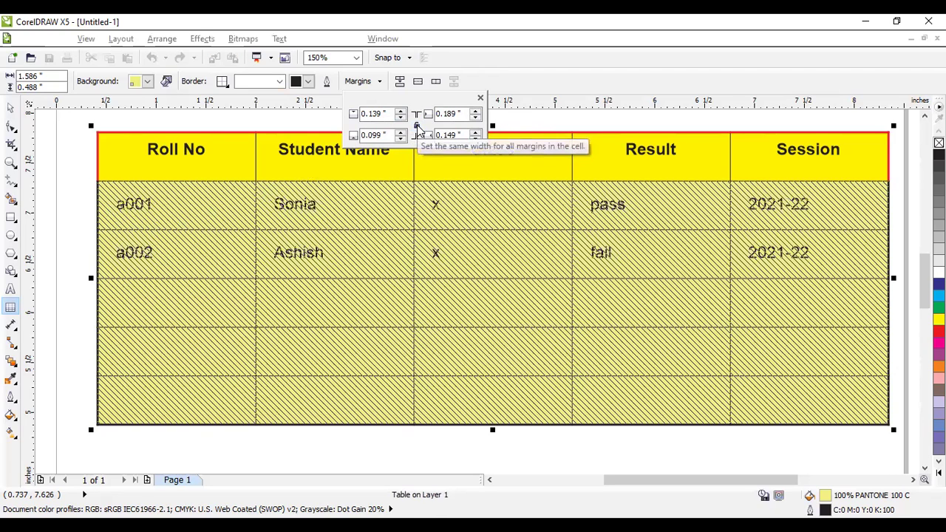
click(416, 127)
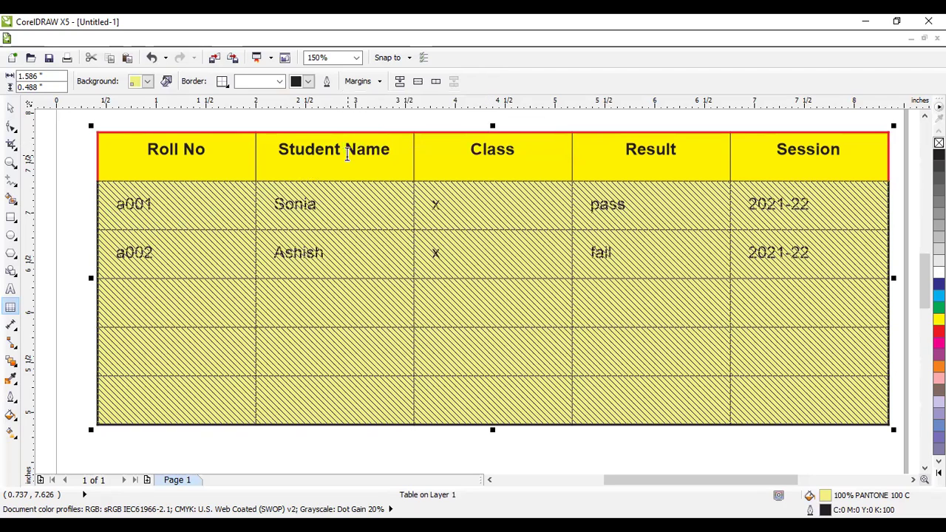
Select all cells of the table and set their width to 2.586 inches.
click(364, 201)
mouse_move(126, 152)
mouse_down()
mouse_move(364, 188)
mouse_move(860, 318)
mouse_move(842, 429)
mouse_up()
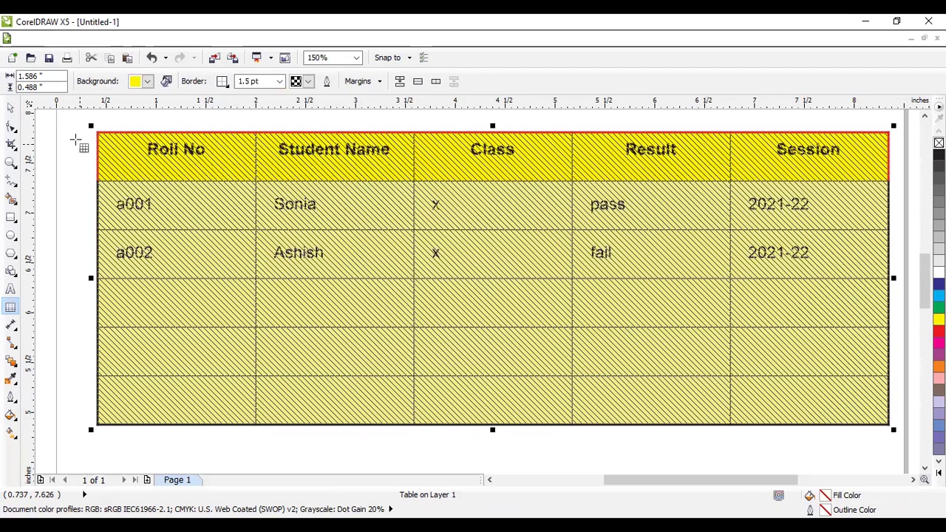
drag(46, 78, 27, 73)
click(59, 75)
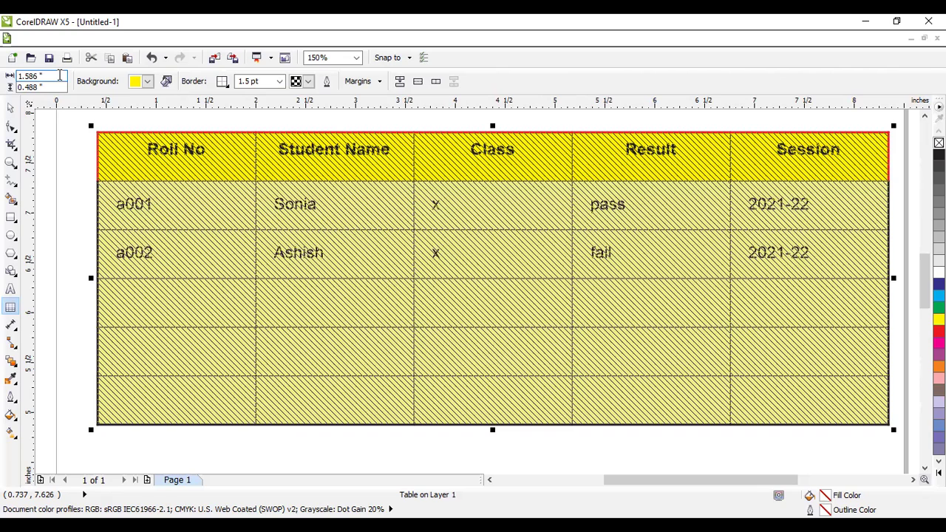
key(Home)
key(Delete)
text(2)
key(Return)
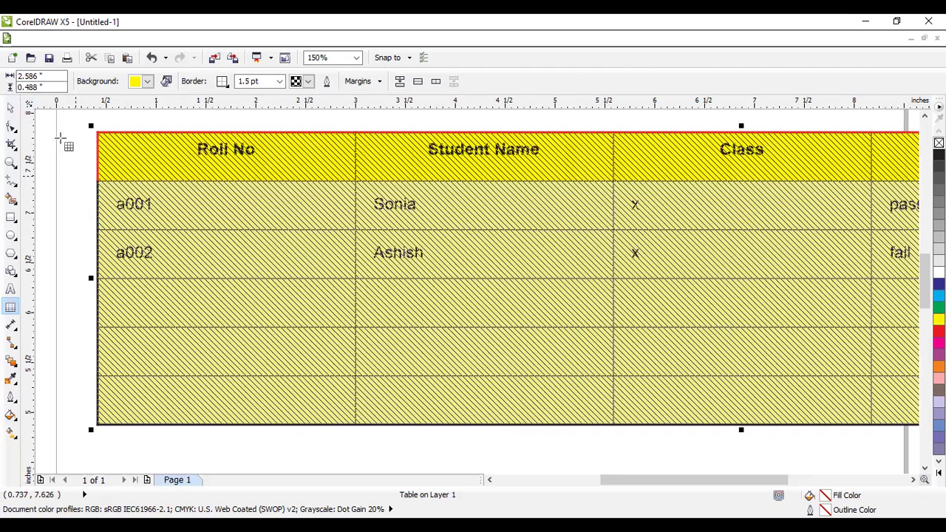
Set the height of all selected table cells to 0.6 inches.
drag(42, 87, 8, 88)
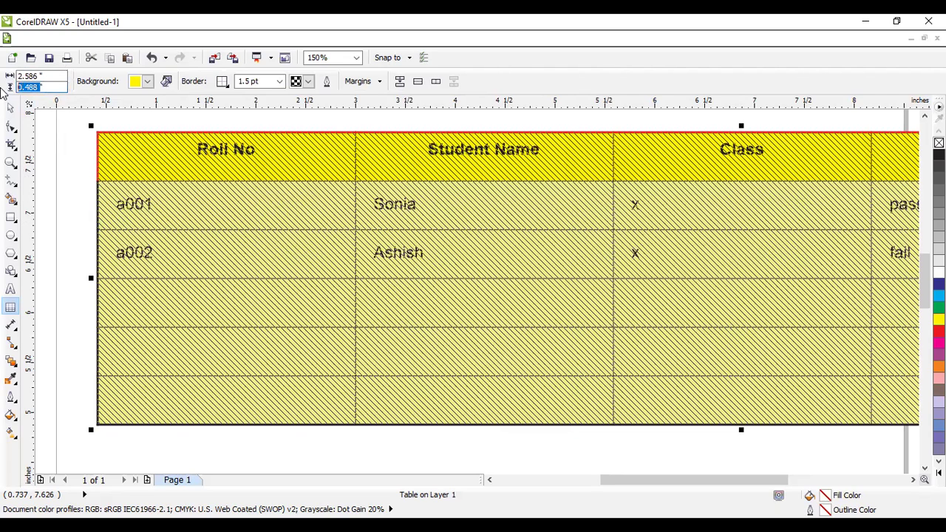
text(.6)
key(Return)
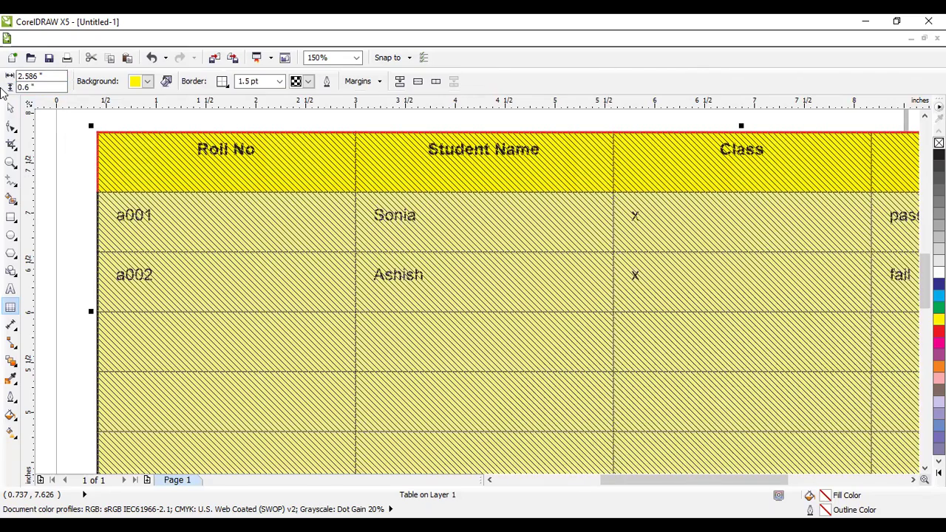
Set the width of all selected table cells to 1.56 inches so the table fits the page.
scroll(207, 194, down, 1)
scroll(210, 196, up, 1)
scroll(207, 188, down, 1)
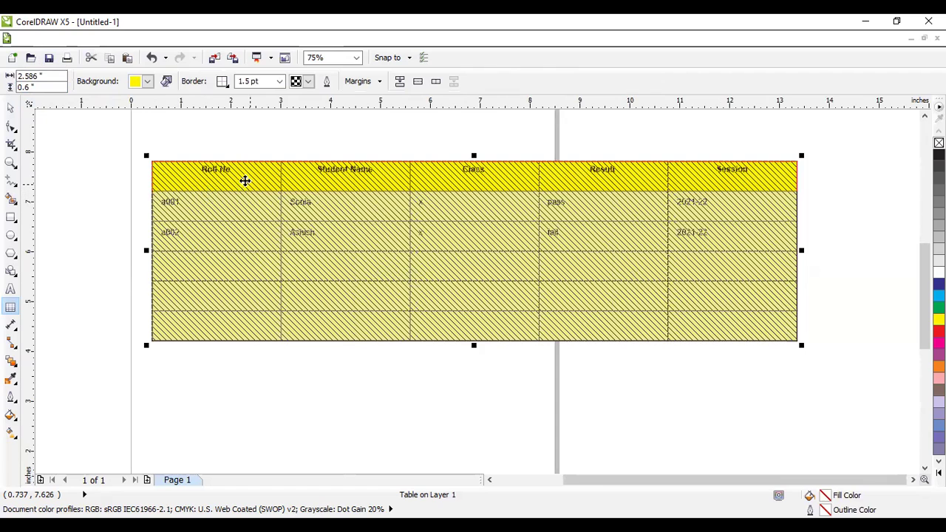
scroll(292, 196, up, 1)
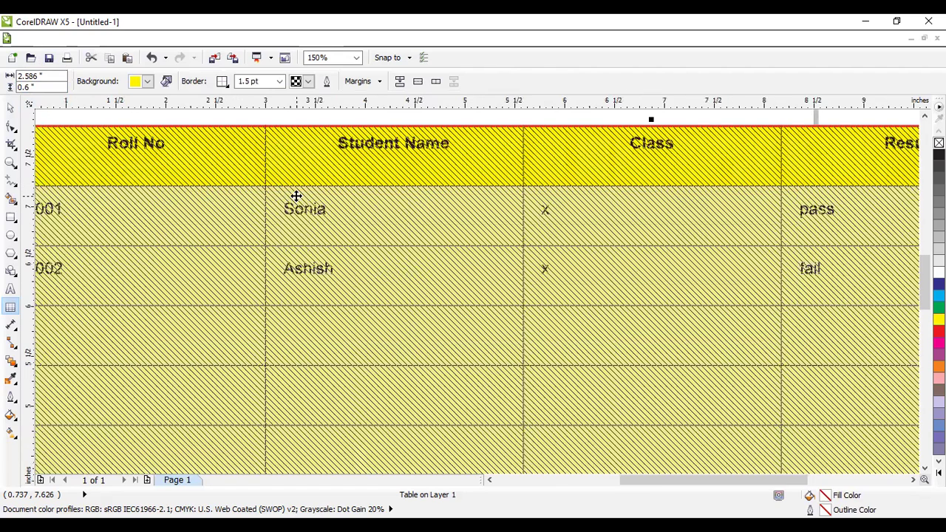
scroll(170, 159, down, 1)
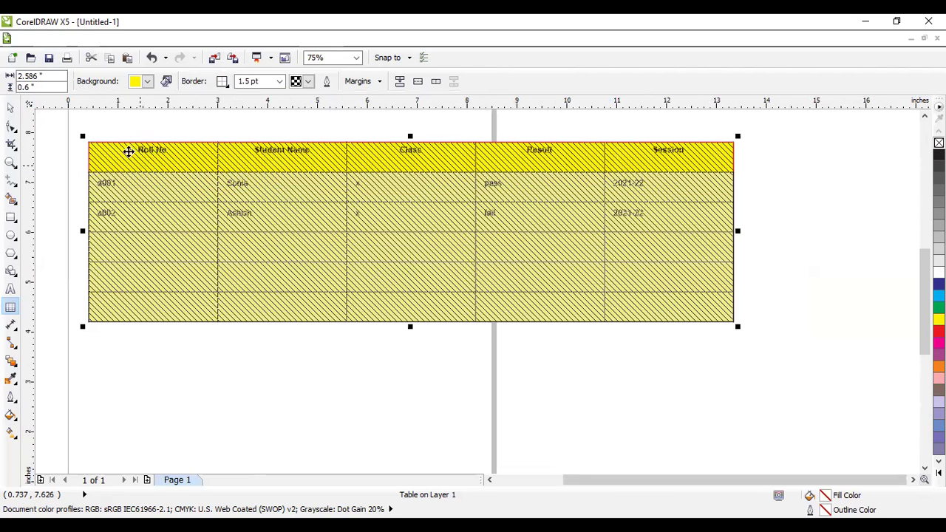
click(45, 76)
text(1.56)
click(41, 87)
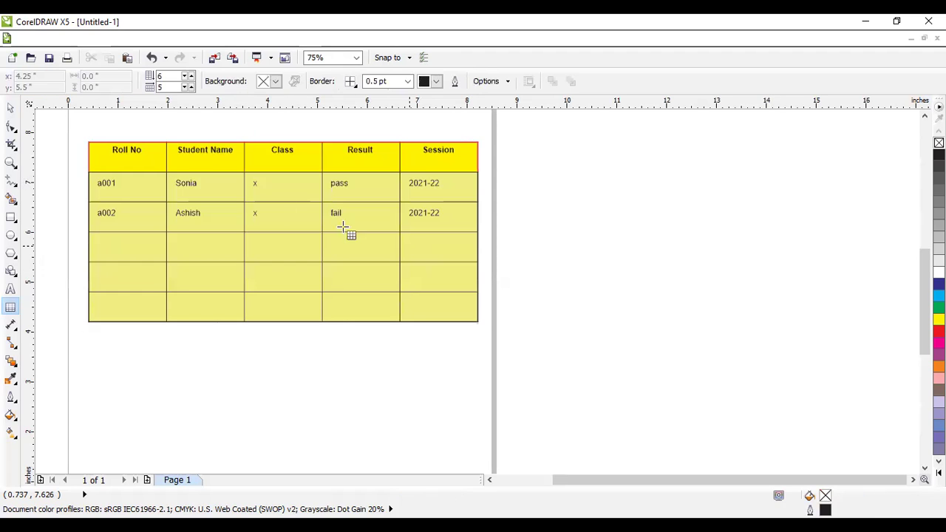
Select the finished student results table as a whole object and delete it from the page.
click(11, 108)
scroll(95, 162, up, 2)
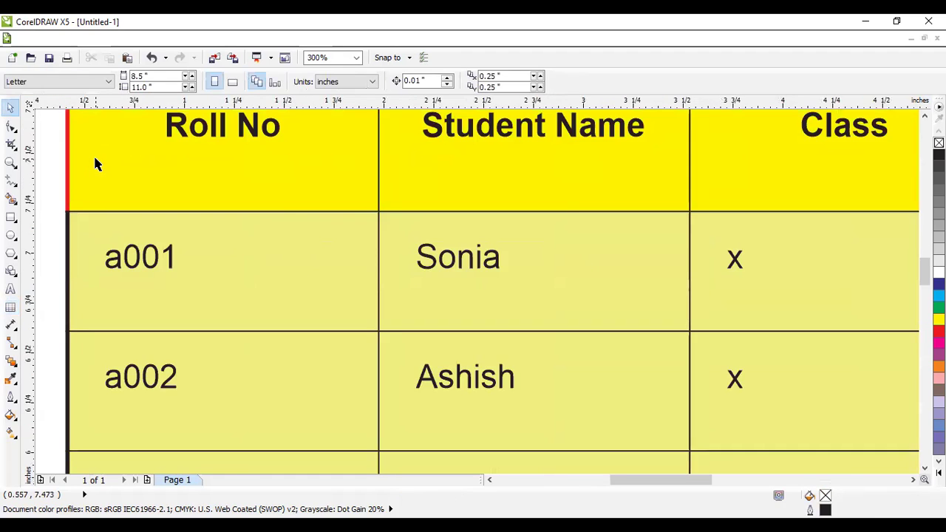
scroll(95, 162, down, 1)
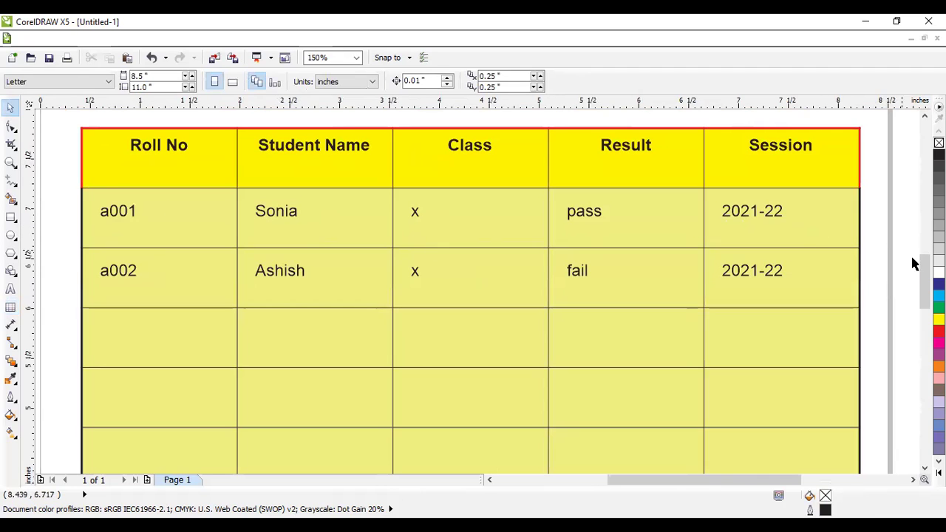
scroll(924, 281, down, 1)
scroll(924, 281, up, 2)
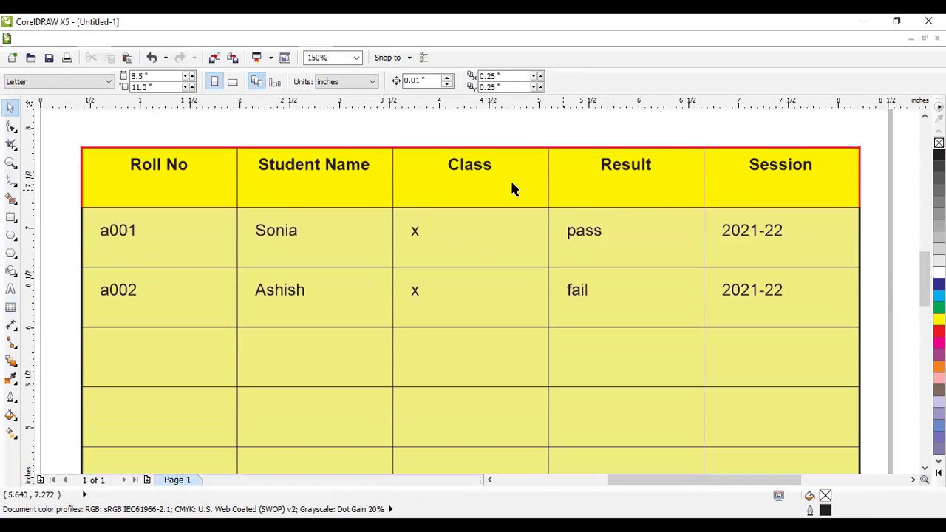
click(332, 153)
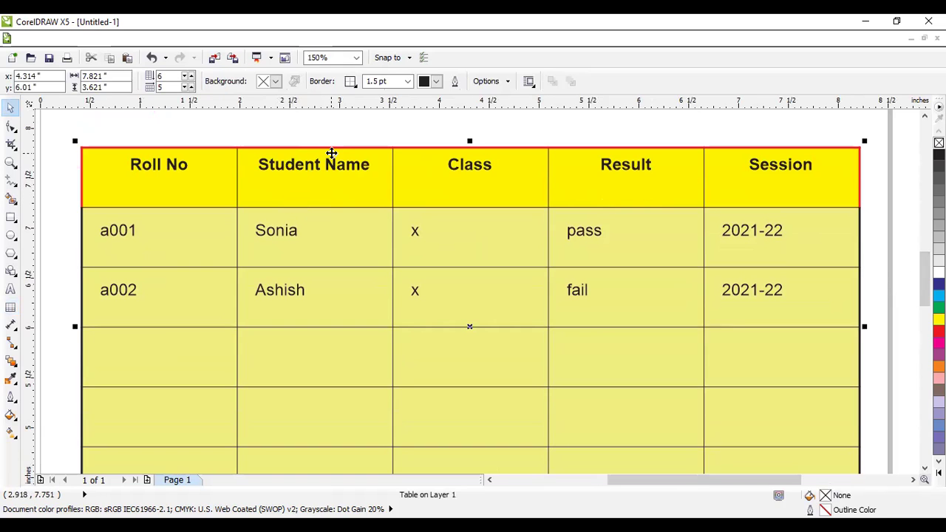
key(Delete)
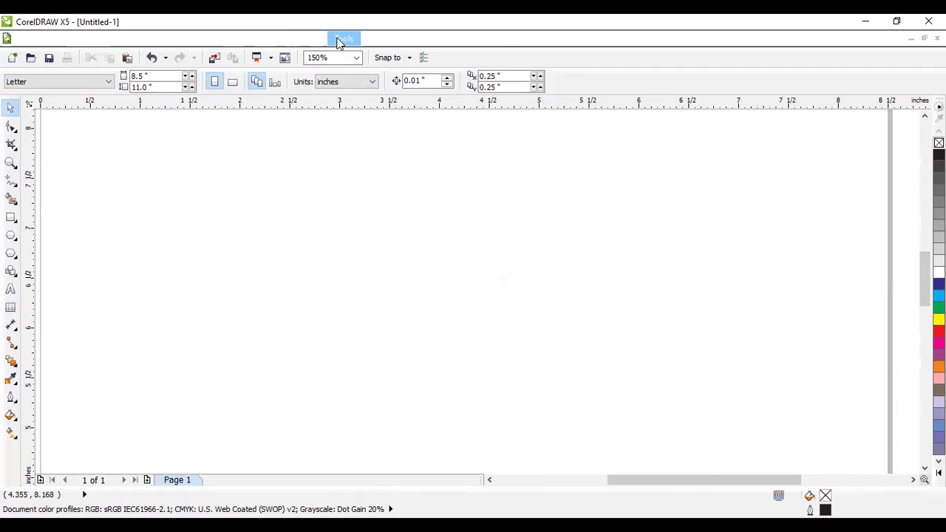
Run the Wizard.CreateCalendar macro from the CalendarWizard (CalendarWizard.gms) project.
click(344, 39)
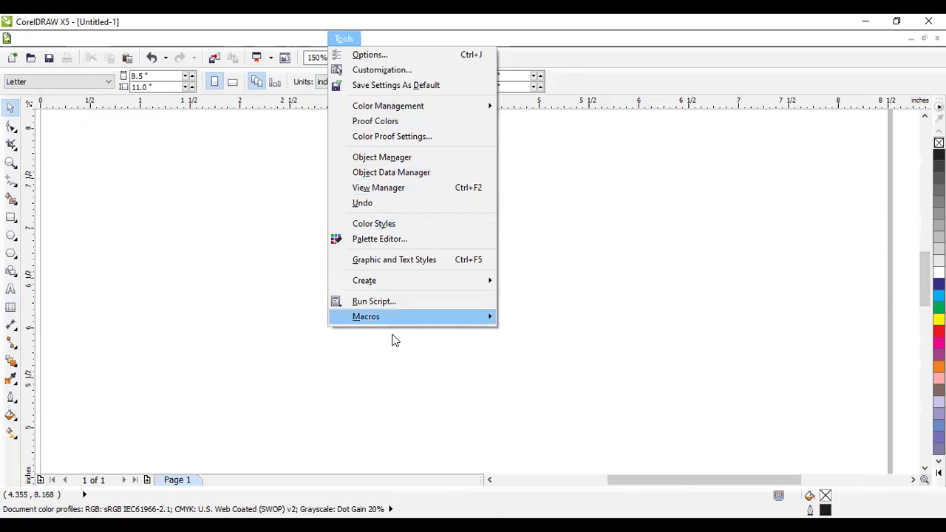
click(414, 318)
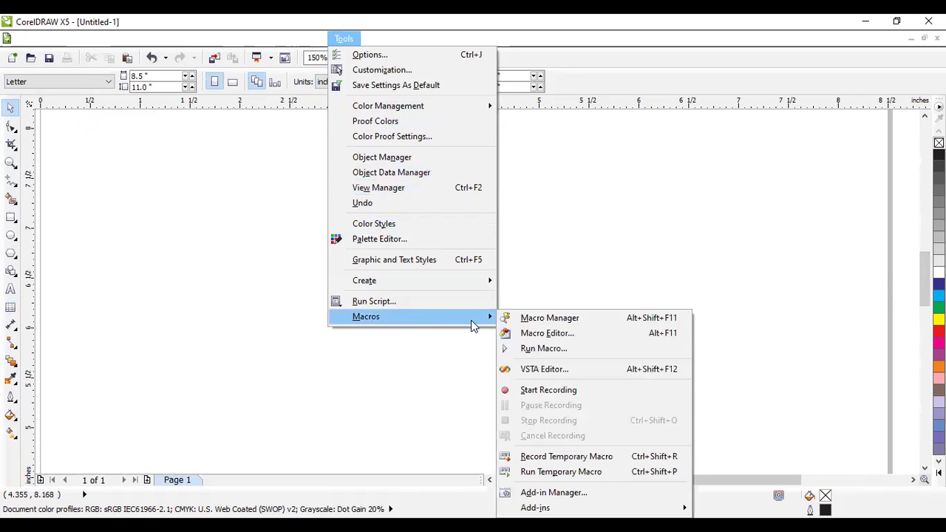
click(525, 352)
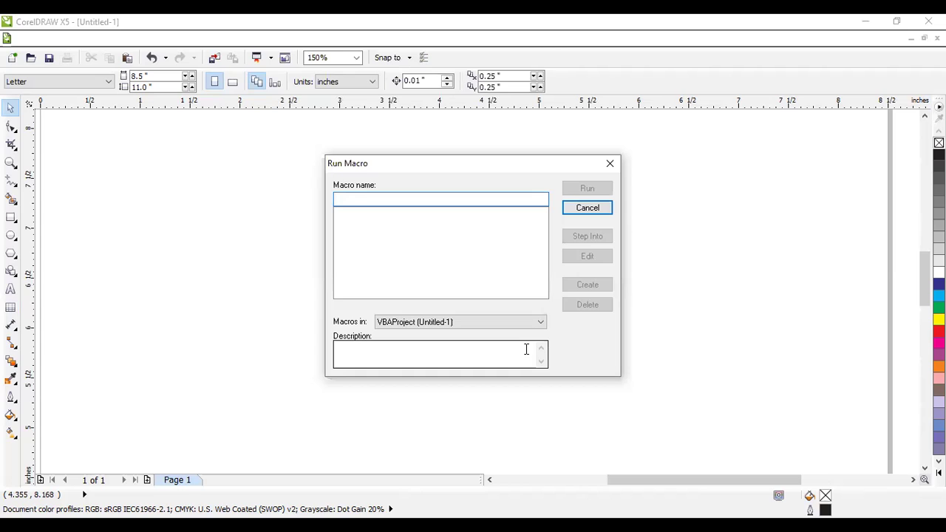
click(429, 326)
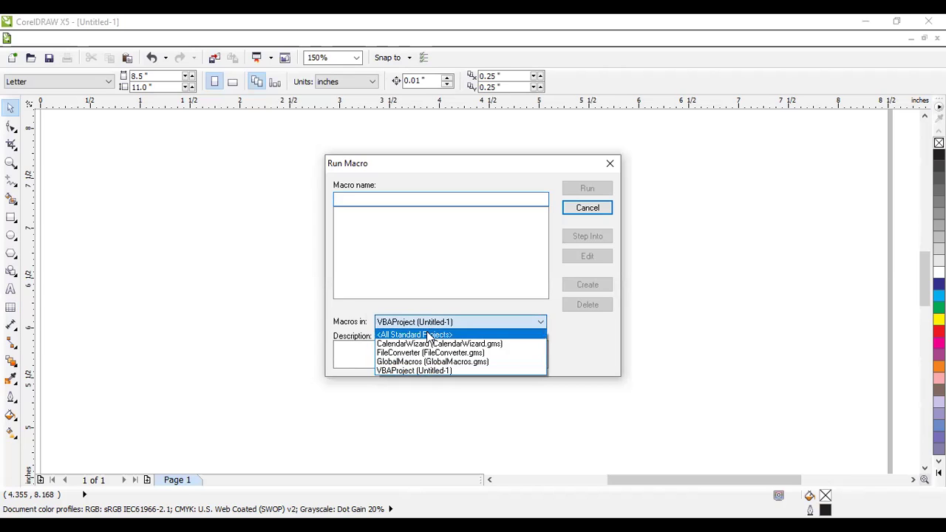
click(424, 344)
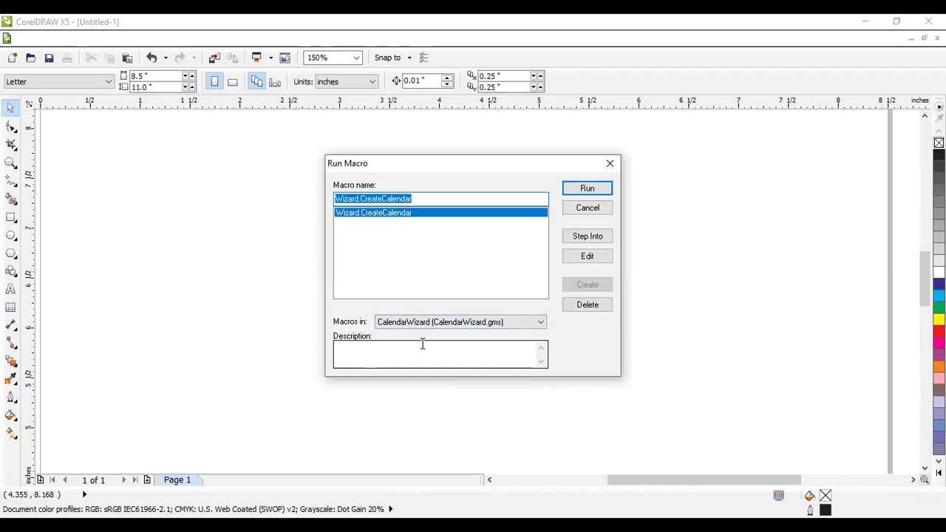
click(599, 194)
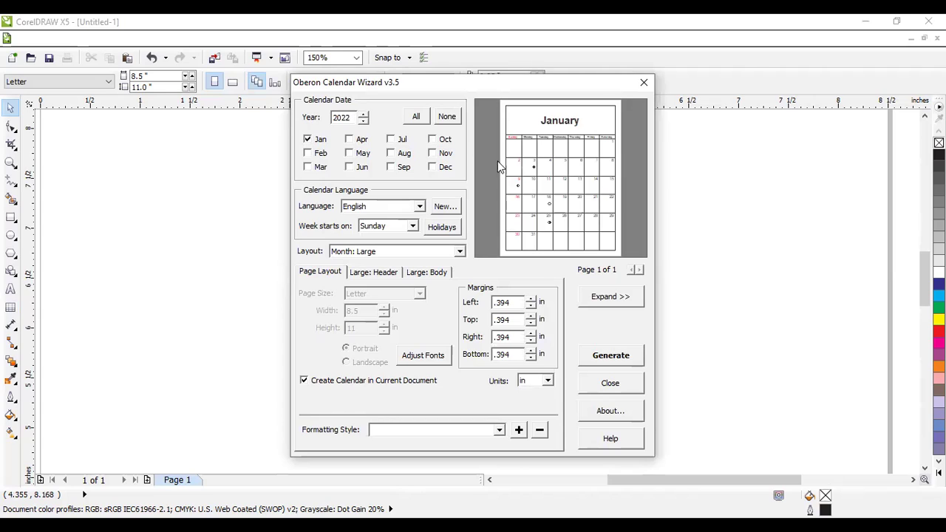
Include all twelve months of 2022 in the calendar.
click(363, 113)
click(416, 121)
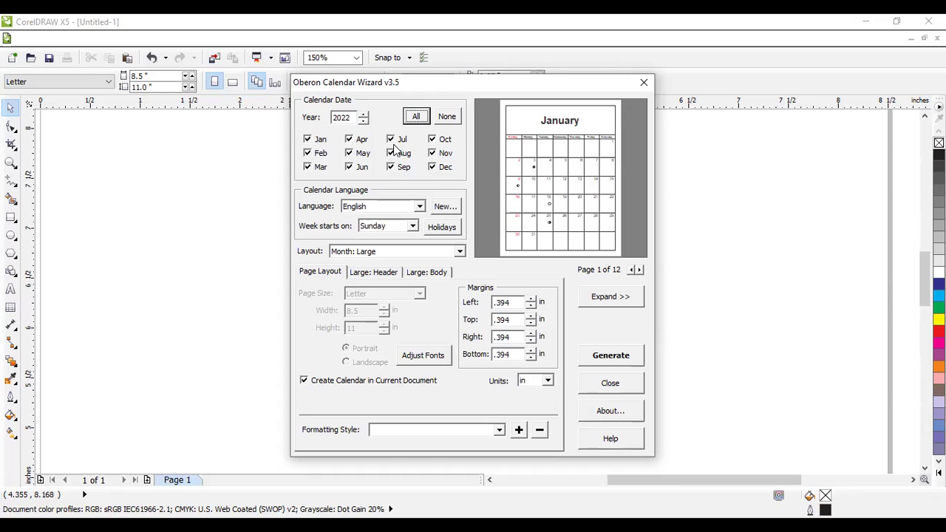
Preview the available calendar layouts one after another, from Month: Large + 2 Small through Year: Image + 12 Small [Top/Right].
click(434, 255)
click(412, 273)
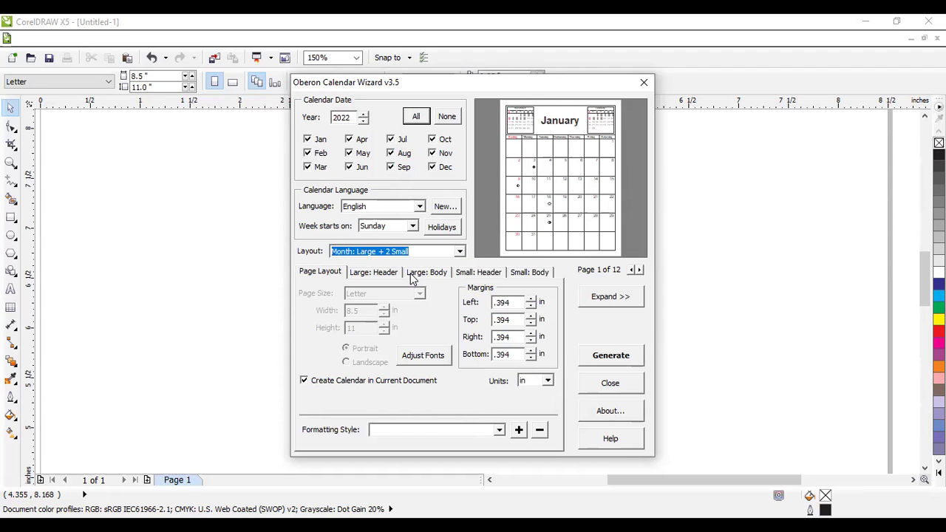
key(Down)
key(Down)
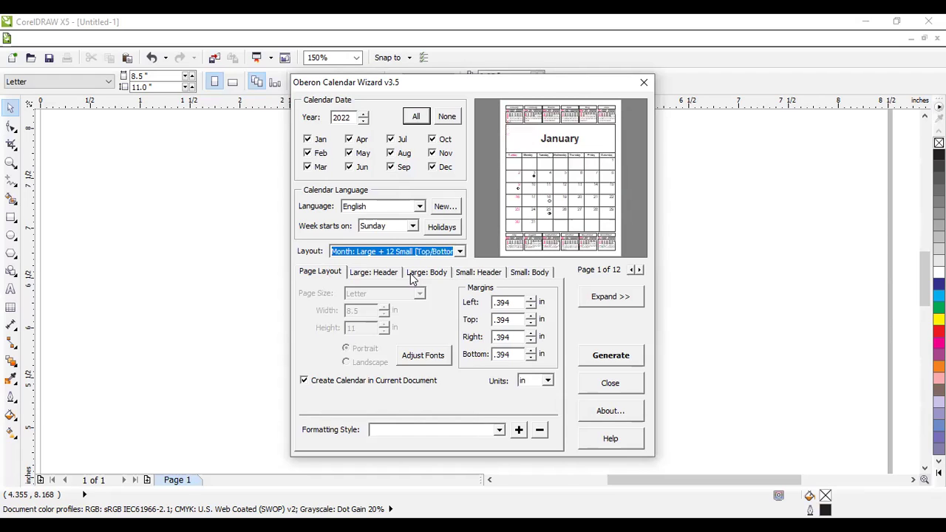
key(Down)
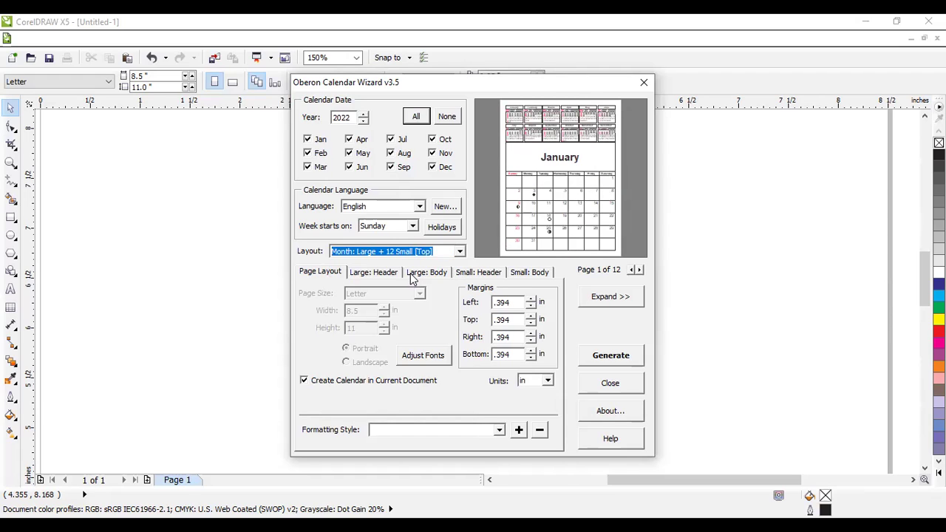
key(Down)
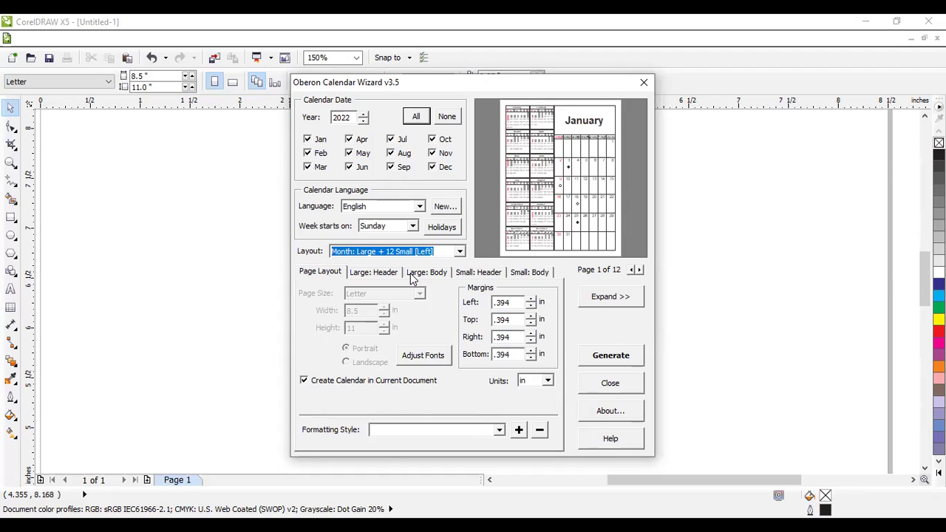
key(Down)
key(Down)
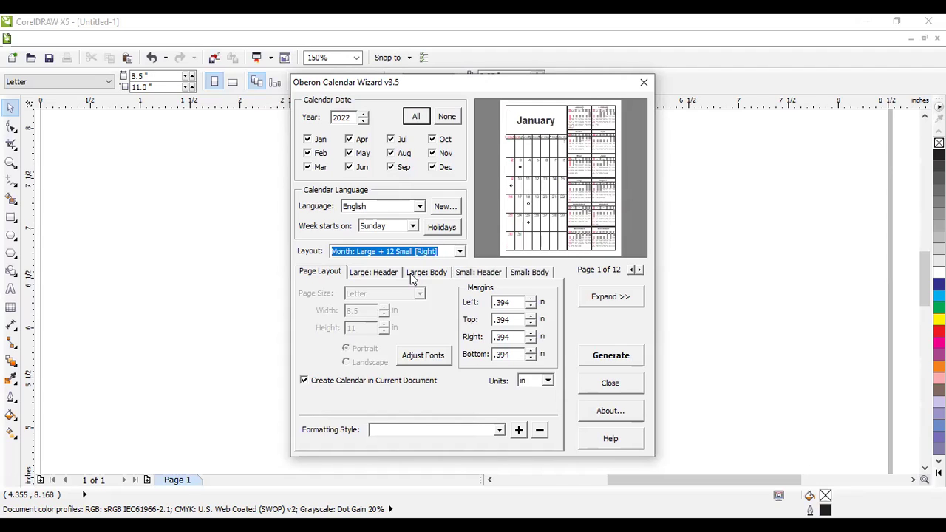
key(Down)
key(Down)
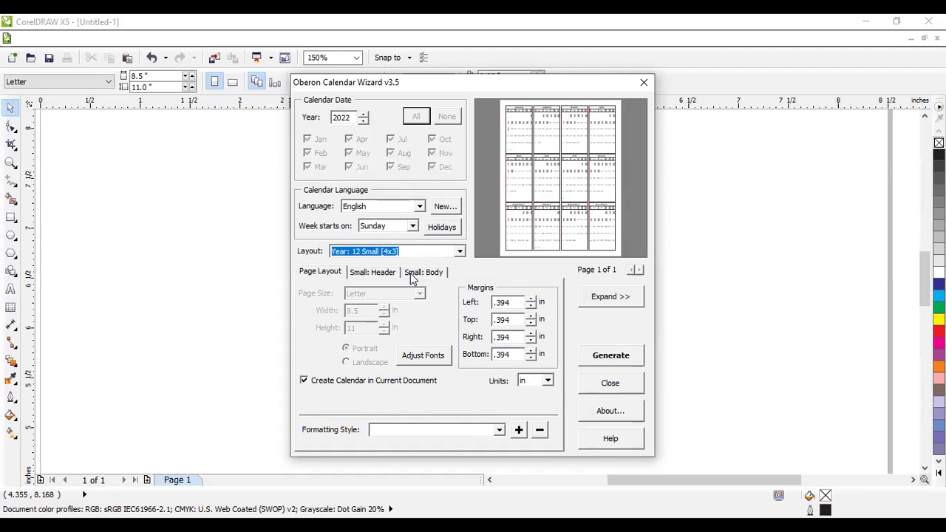
key(Down)
key(Down)
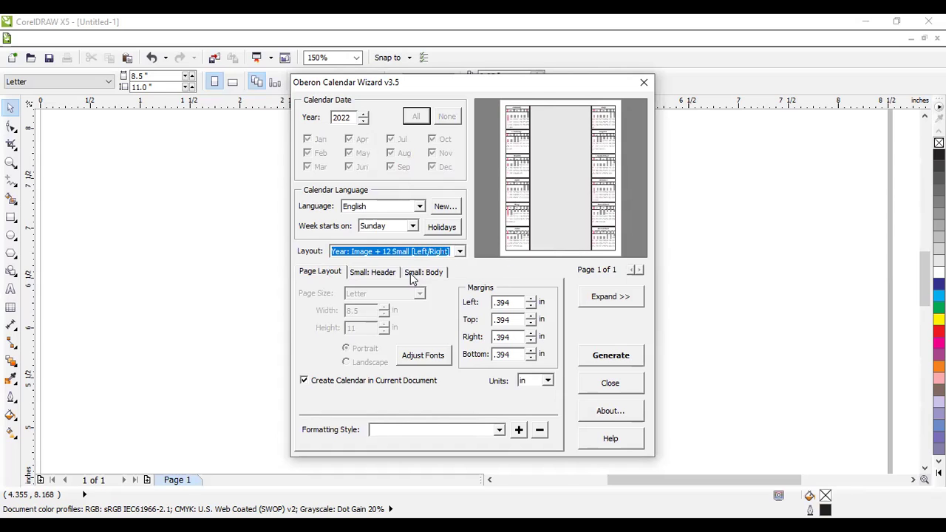
key(Down)
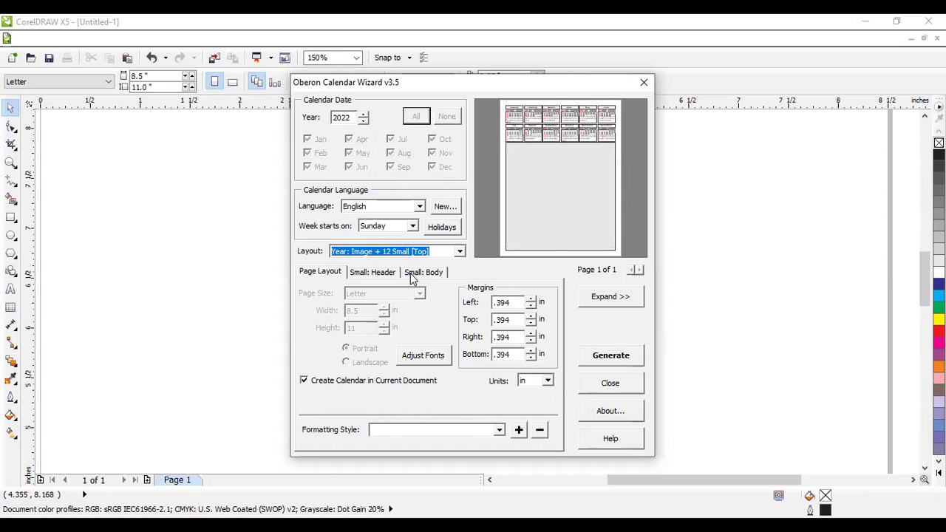
key(Down)
key(Down)
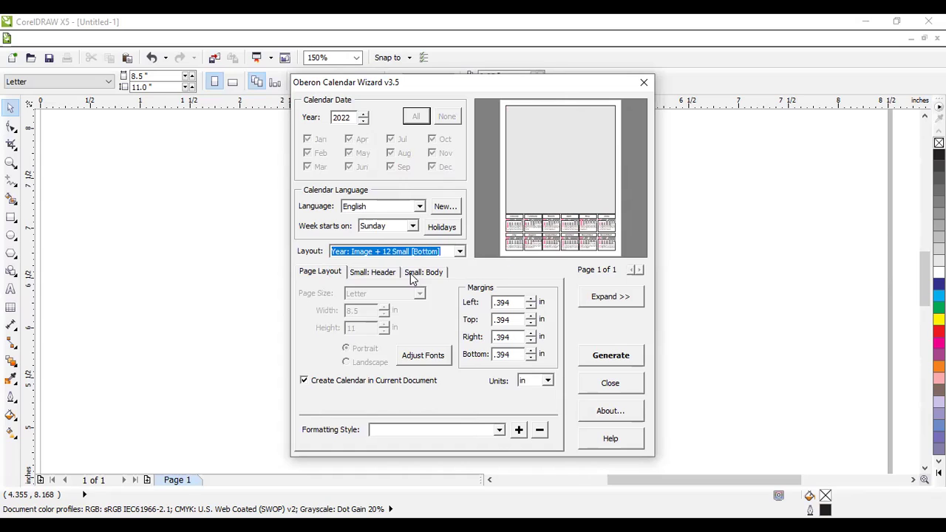
key(Down)
key(Down)
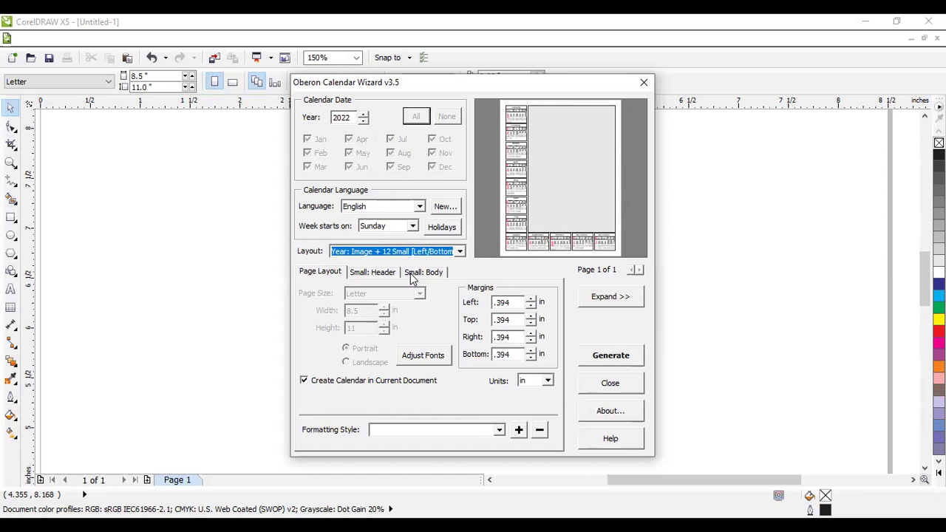
key(Down)
key(Tab)
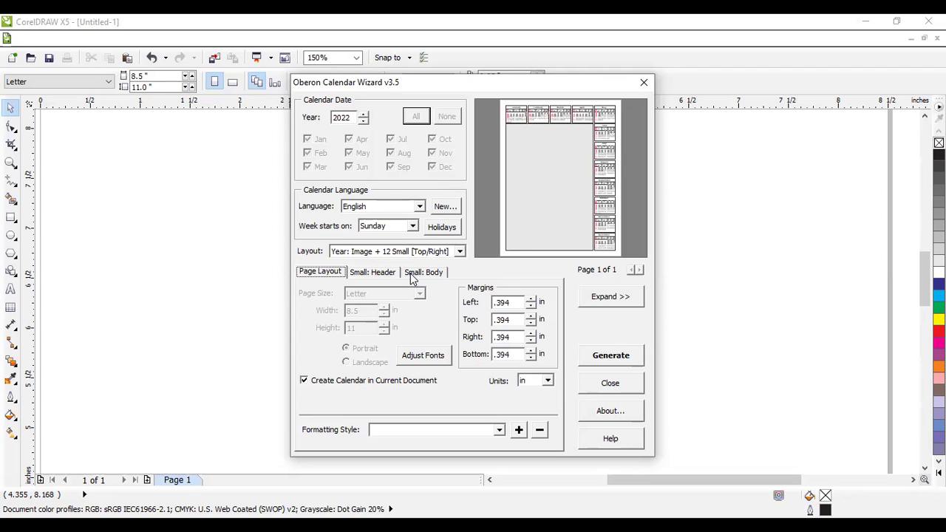
Try the Month: Large + 12 Small [Left/Right] and Month: Large layouts, and settle on Year: 12 Small [3x4].
click(458, 252)
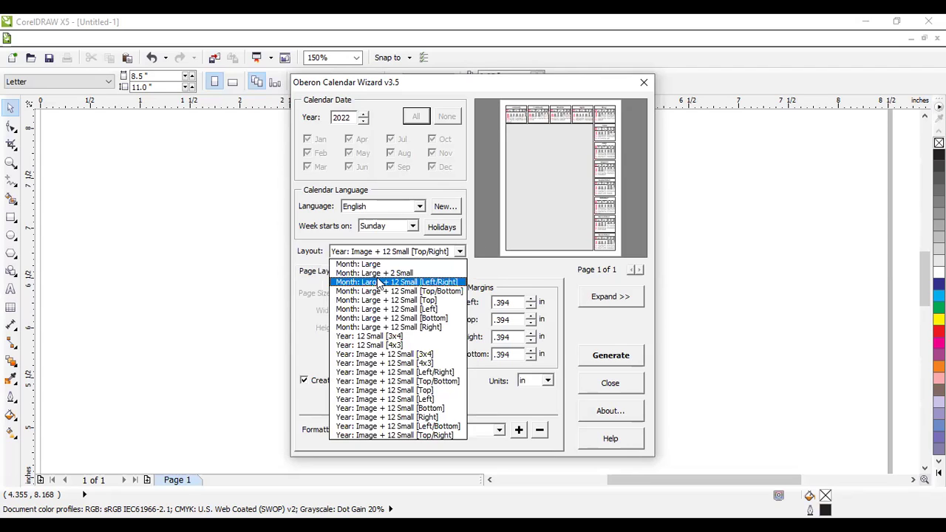
click(376, 277)
key(Tab)
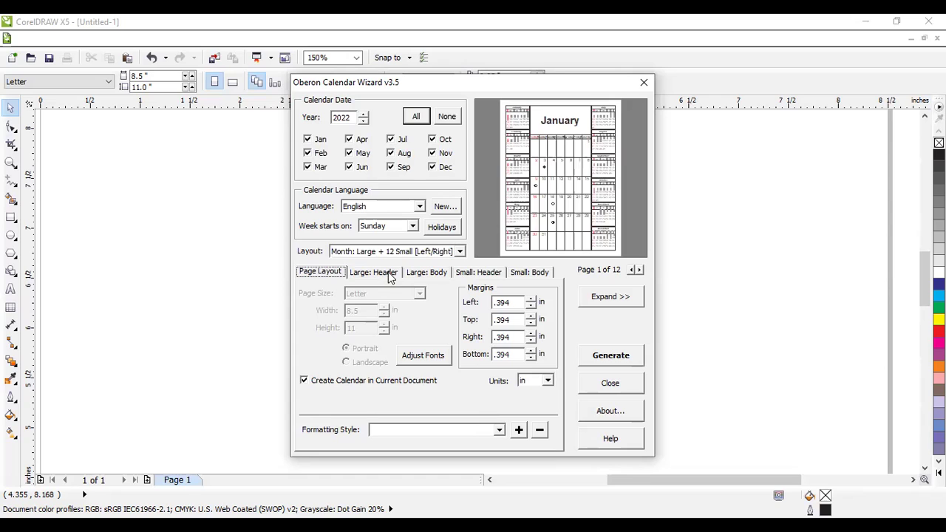
click(450, 257)
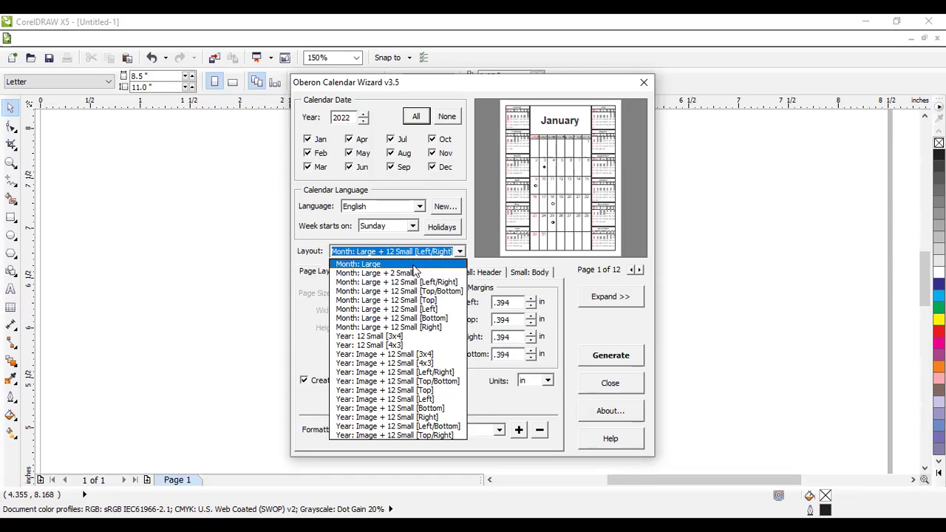
click(413, 267)
click(411, 252)
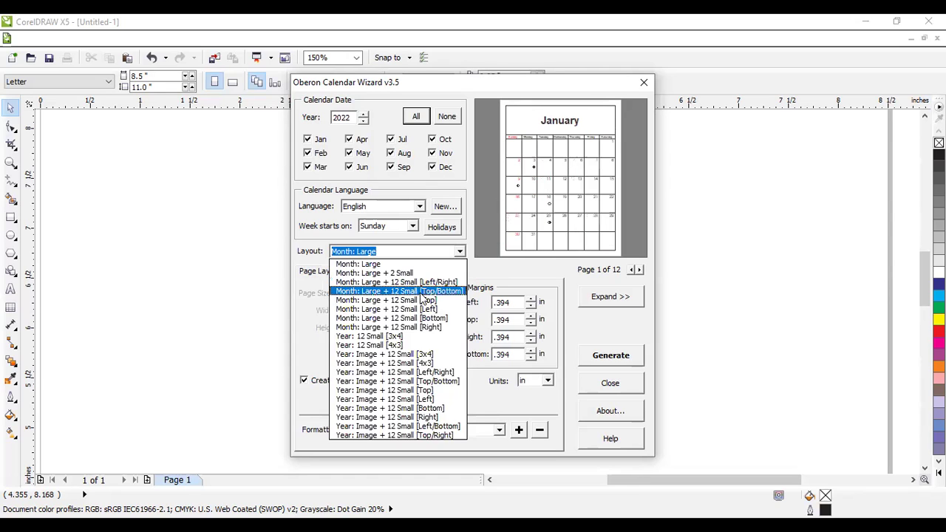
click(405, 338)
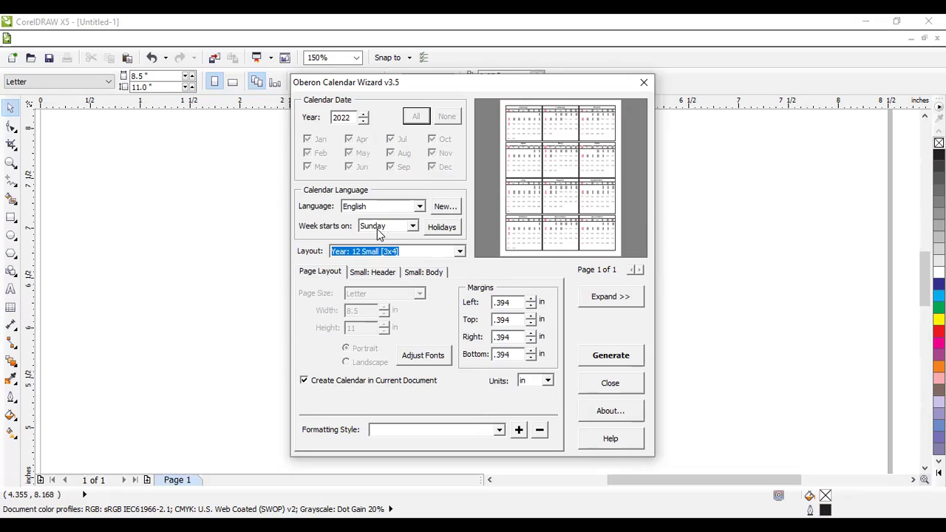
Define a holiday named Republic Day on January 26 for the English calendar and close the holiday definitions.
click(442, 228)
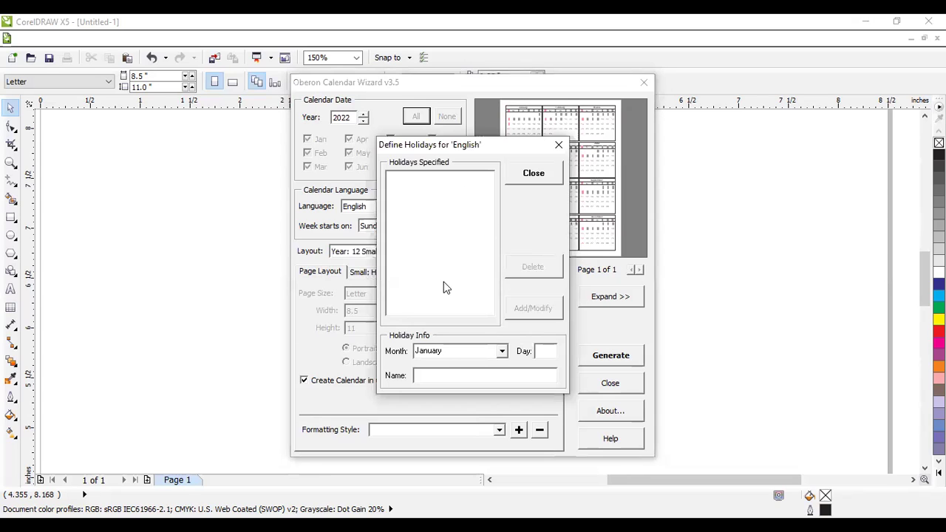
click(545, 350)
text(26)
click(490, 377)
text(Republ)
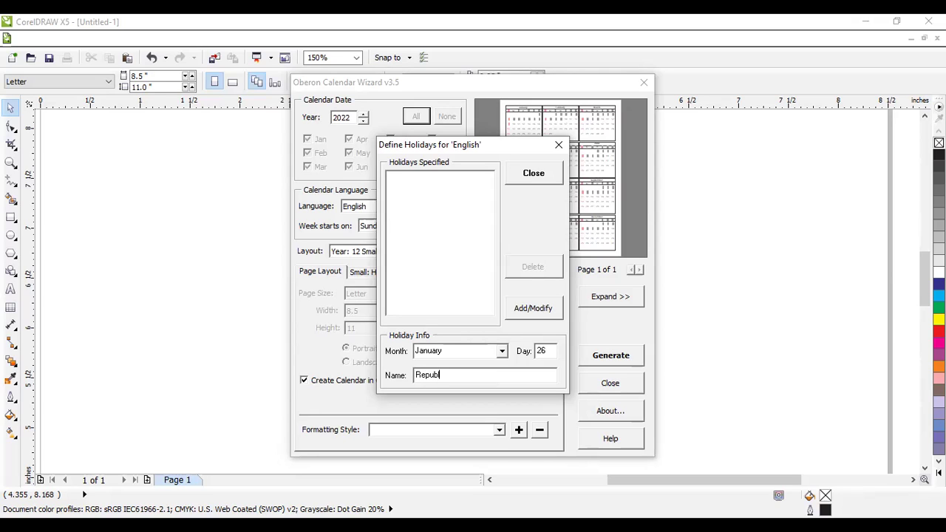
text(ic Day)
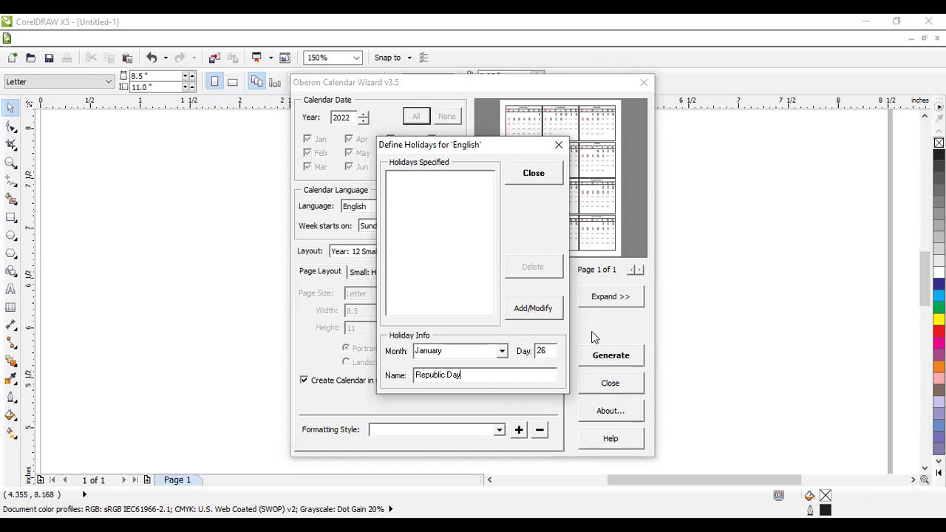
click(540, 313)
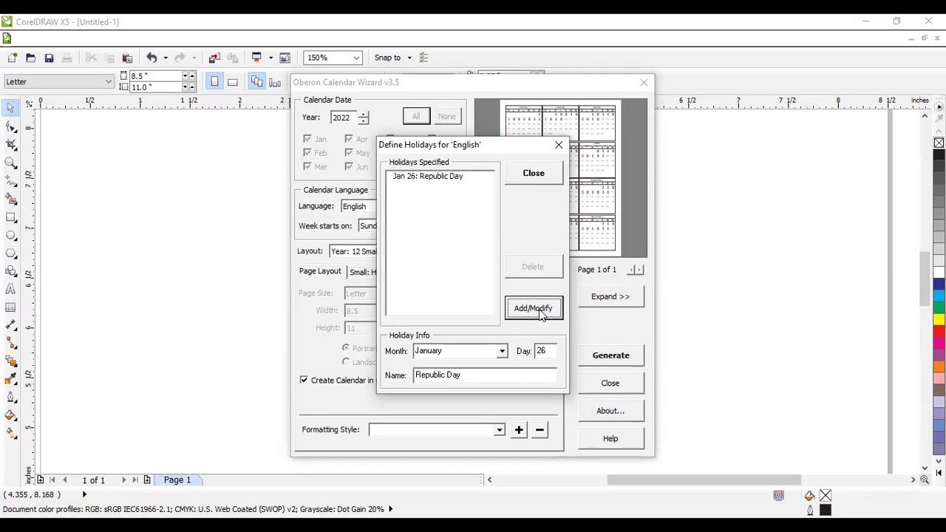
click(531, 181)
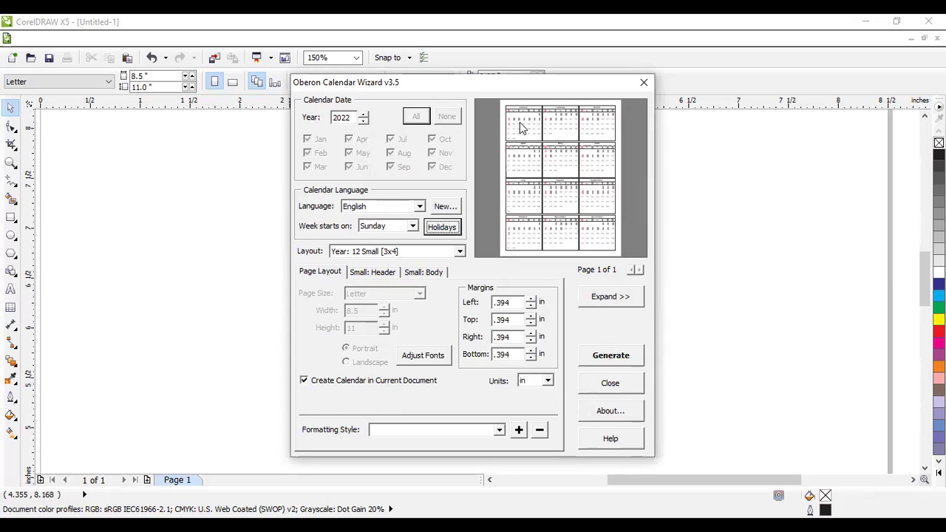
Generate the yearly calendar in the current document and close the calendar wizard.
click(606, 357)
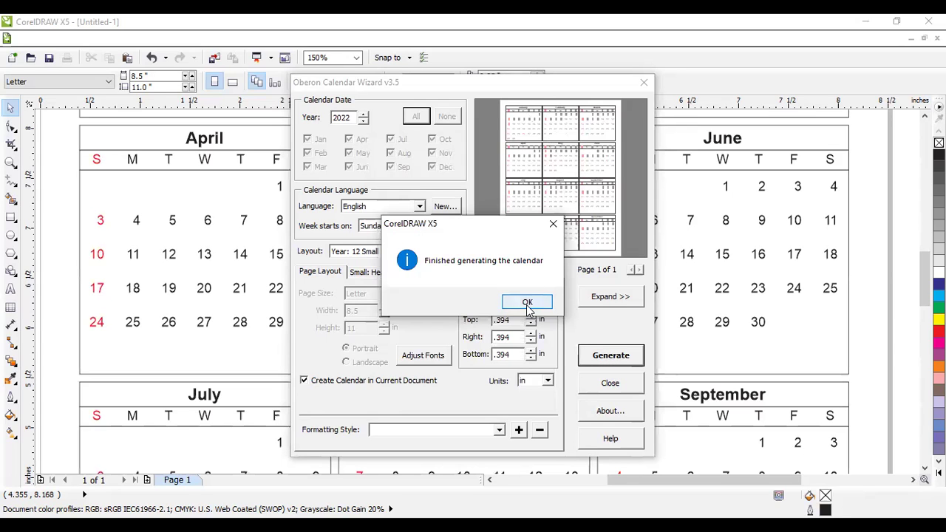
click(527, 303)
click(600, 388)
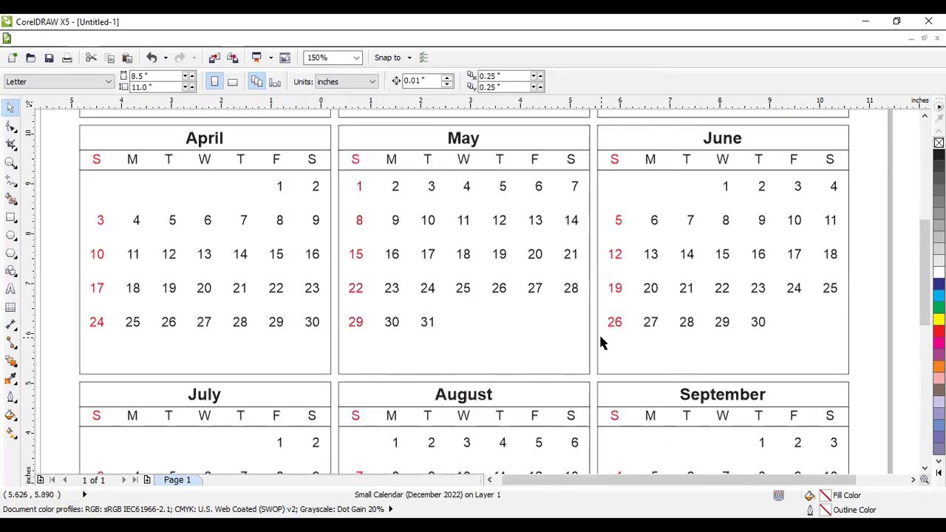
Examine the generated calendar on the page, looking closely at the January 26 holiday date.
scroll(599, 337, down, 2)
mouse_move(919, 271)
mouse_down()
mouse_move(922, 230)
mouse_move(922, 264)
mouse_up()
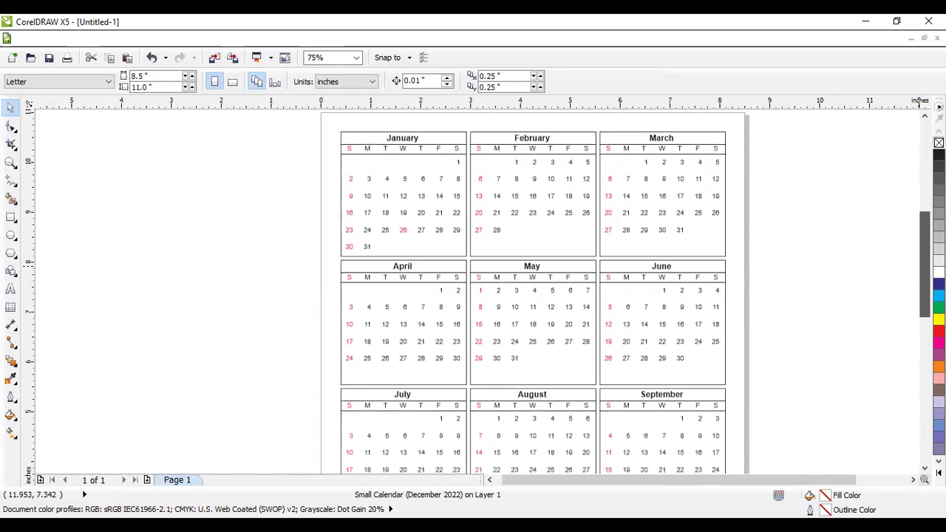
scroll(442, 215, up, 2)
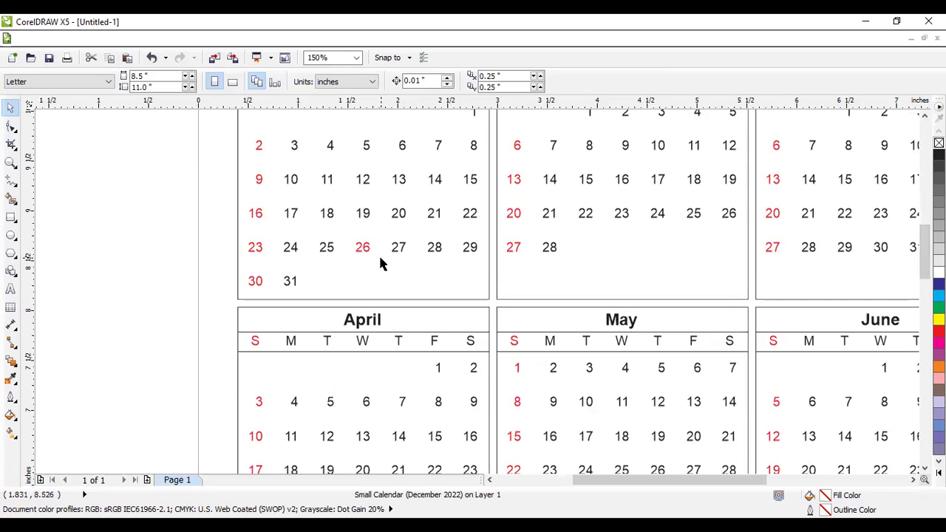
scroll(380, 263, up, 2)
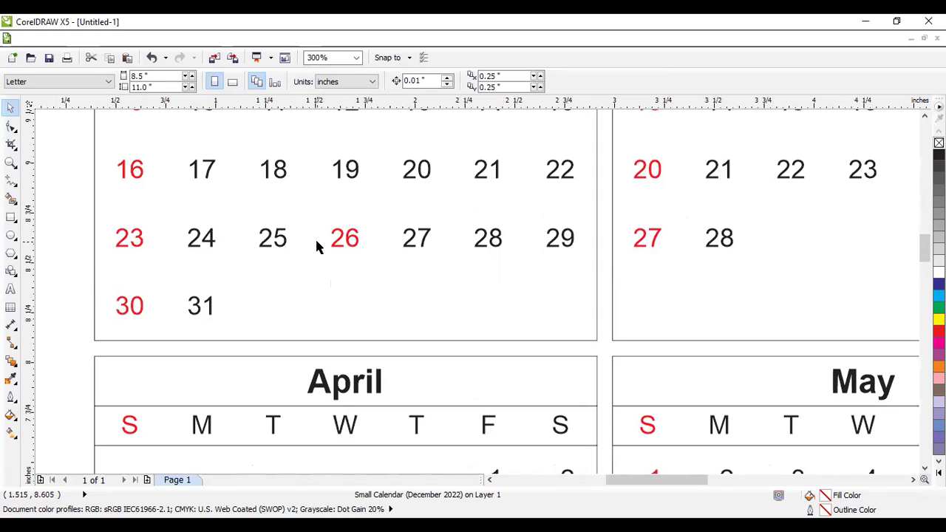
scroll(353, 249, down, 2)
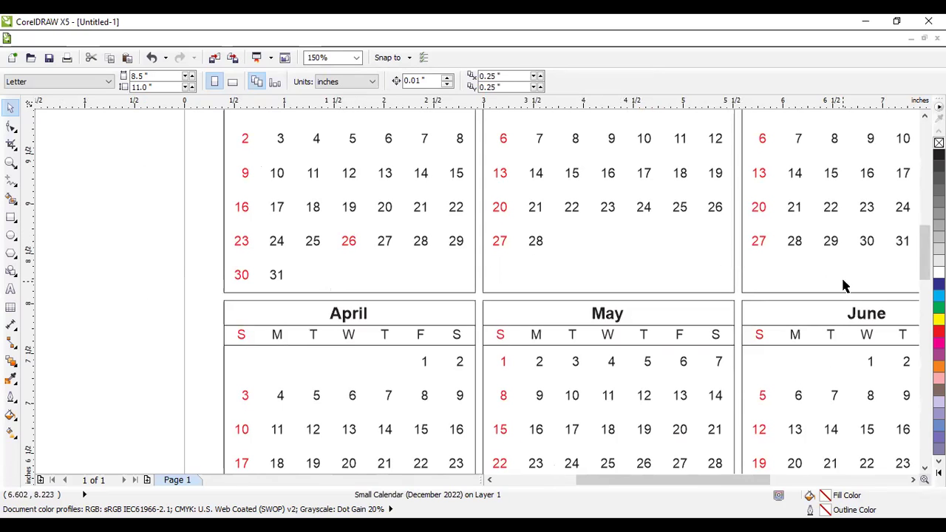
scroll(823, 291, down, 2)
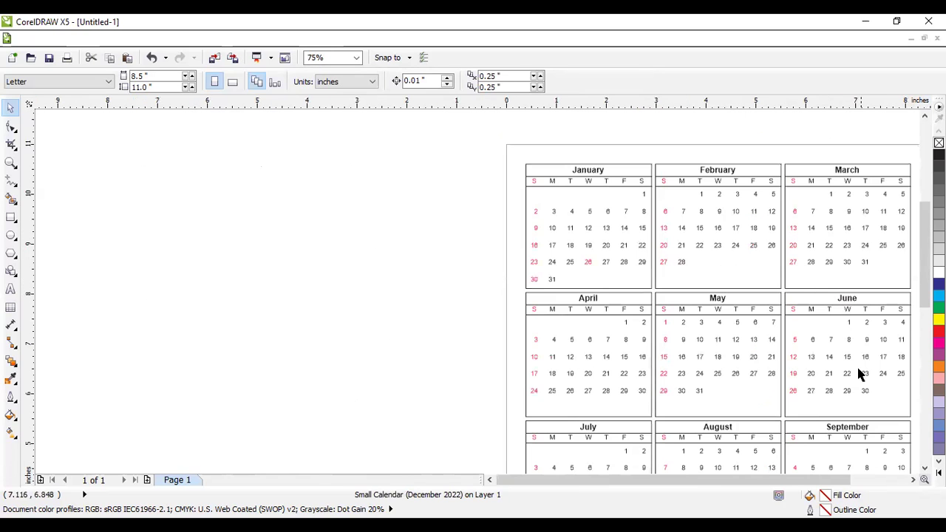
Review all twelve months of the generated calendar, view the page in full-screen preview, and return to the drawing window.
click(914, 479)
scroll(478, 292, down, 2)
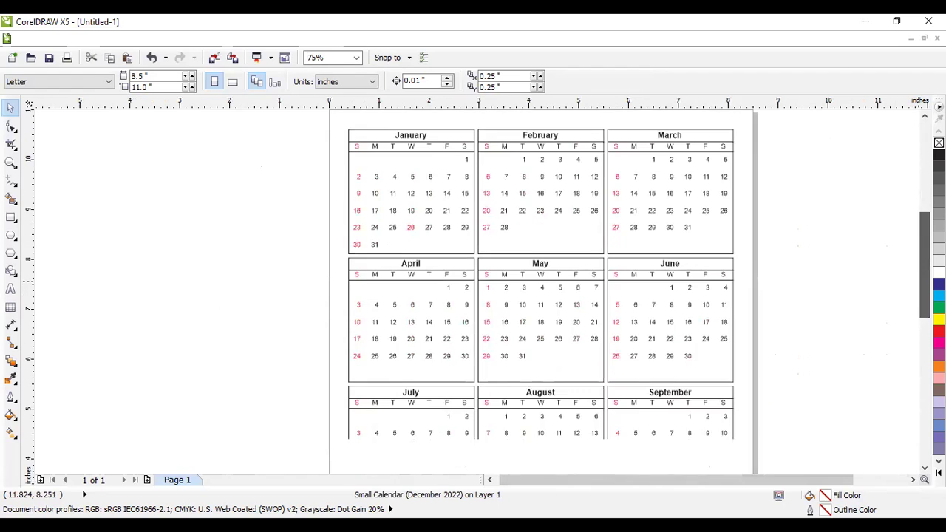
scroll(854, 303, down, 1)
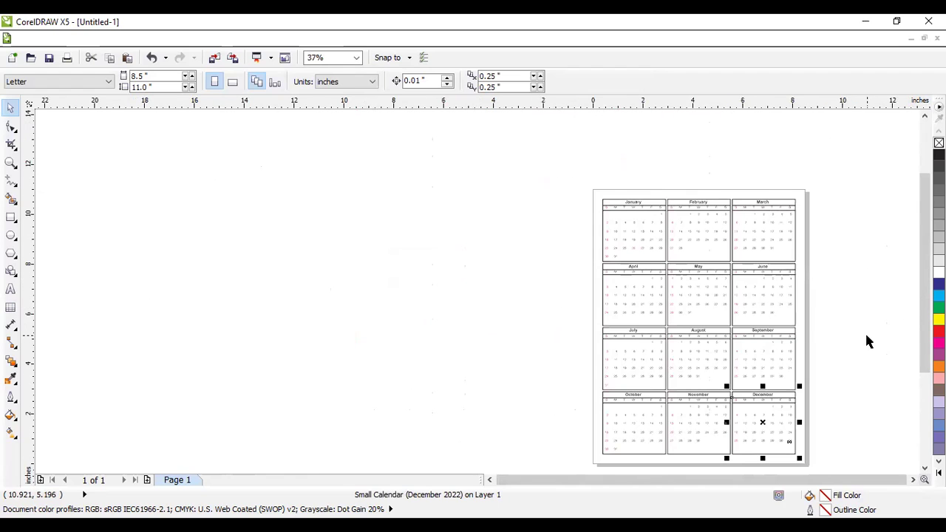
scroll(866, 338, up, 1)
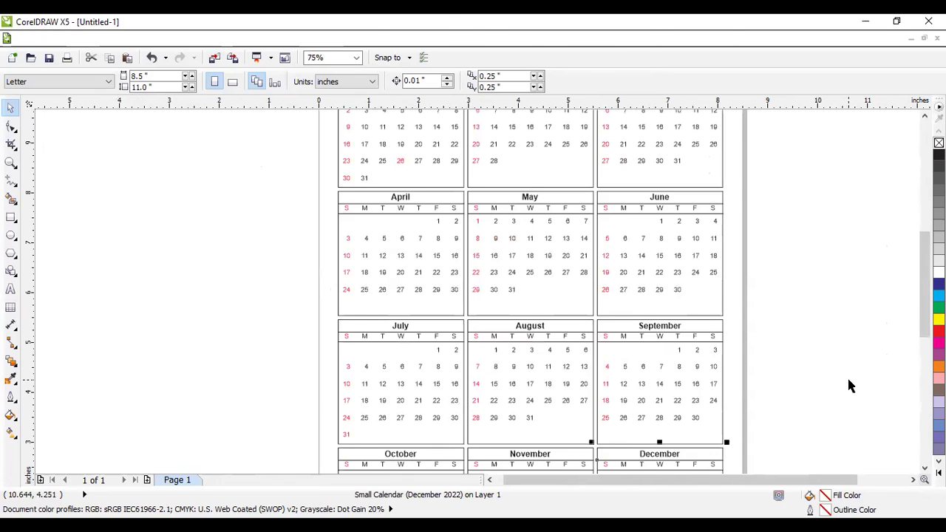
key(F9)
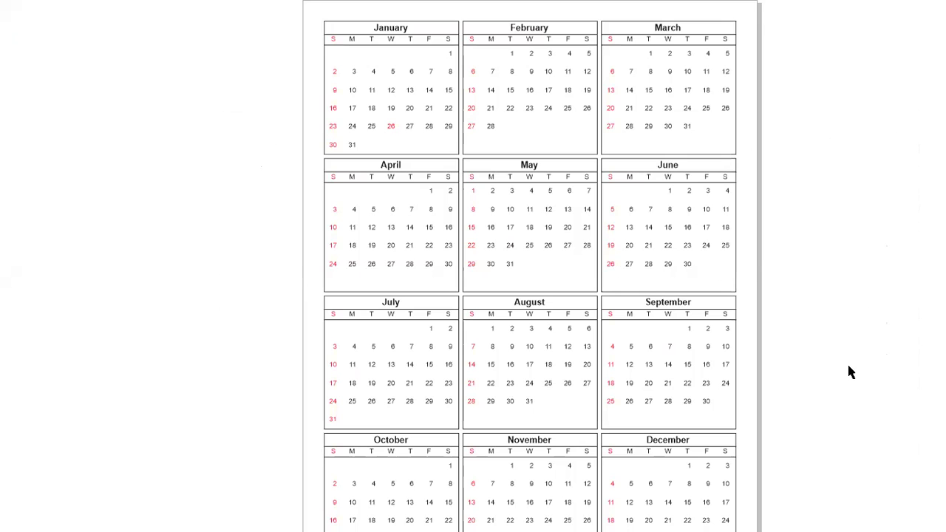
click(847, 362)
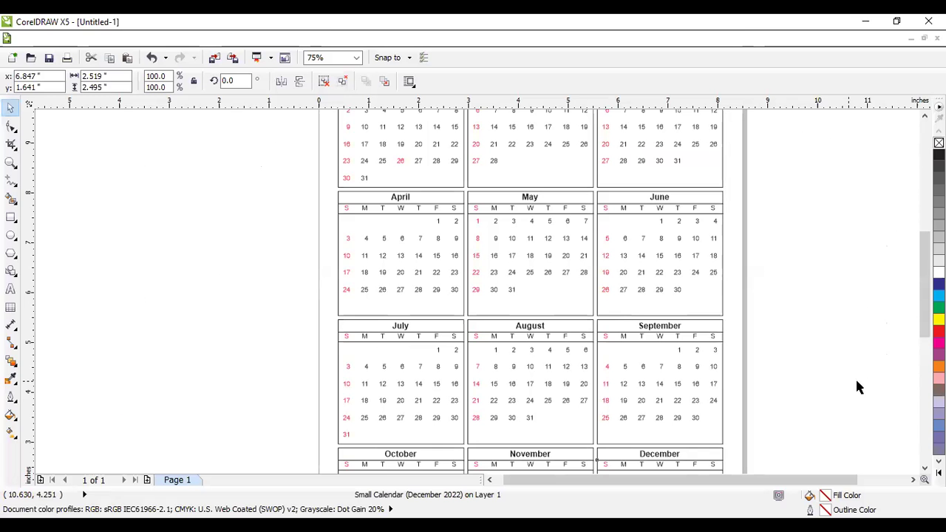
click(913, 481)
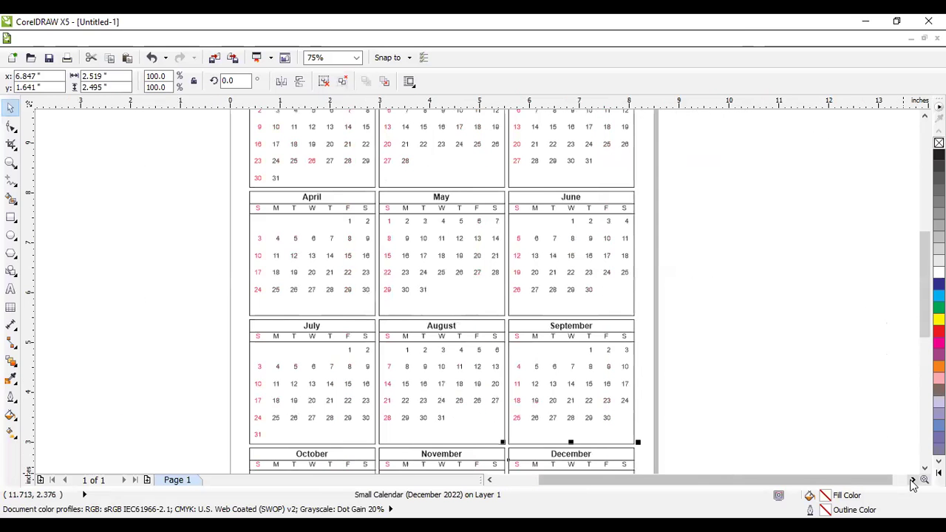